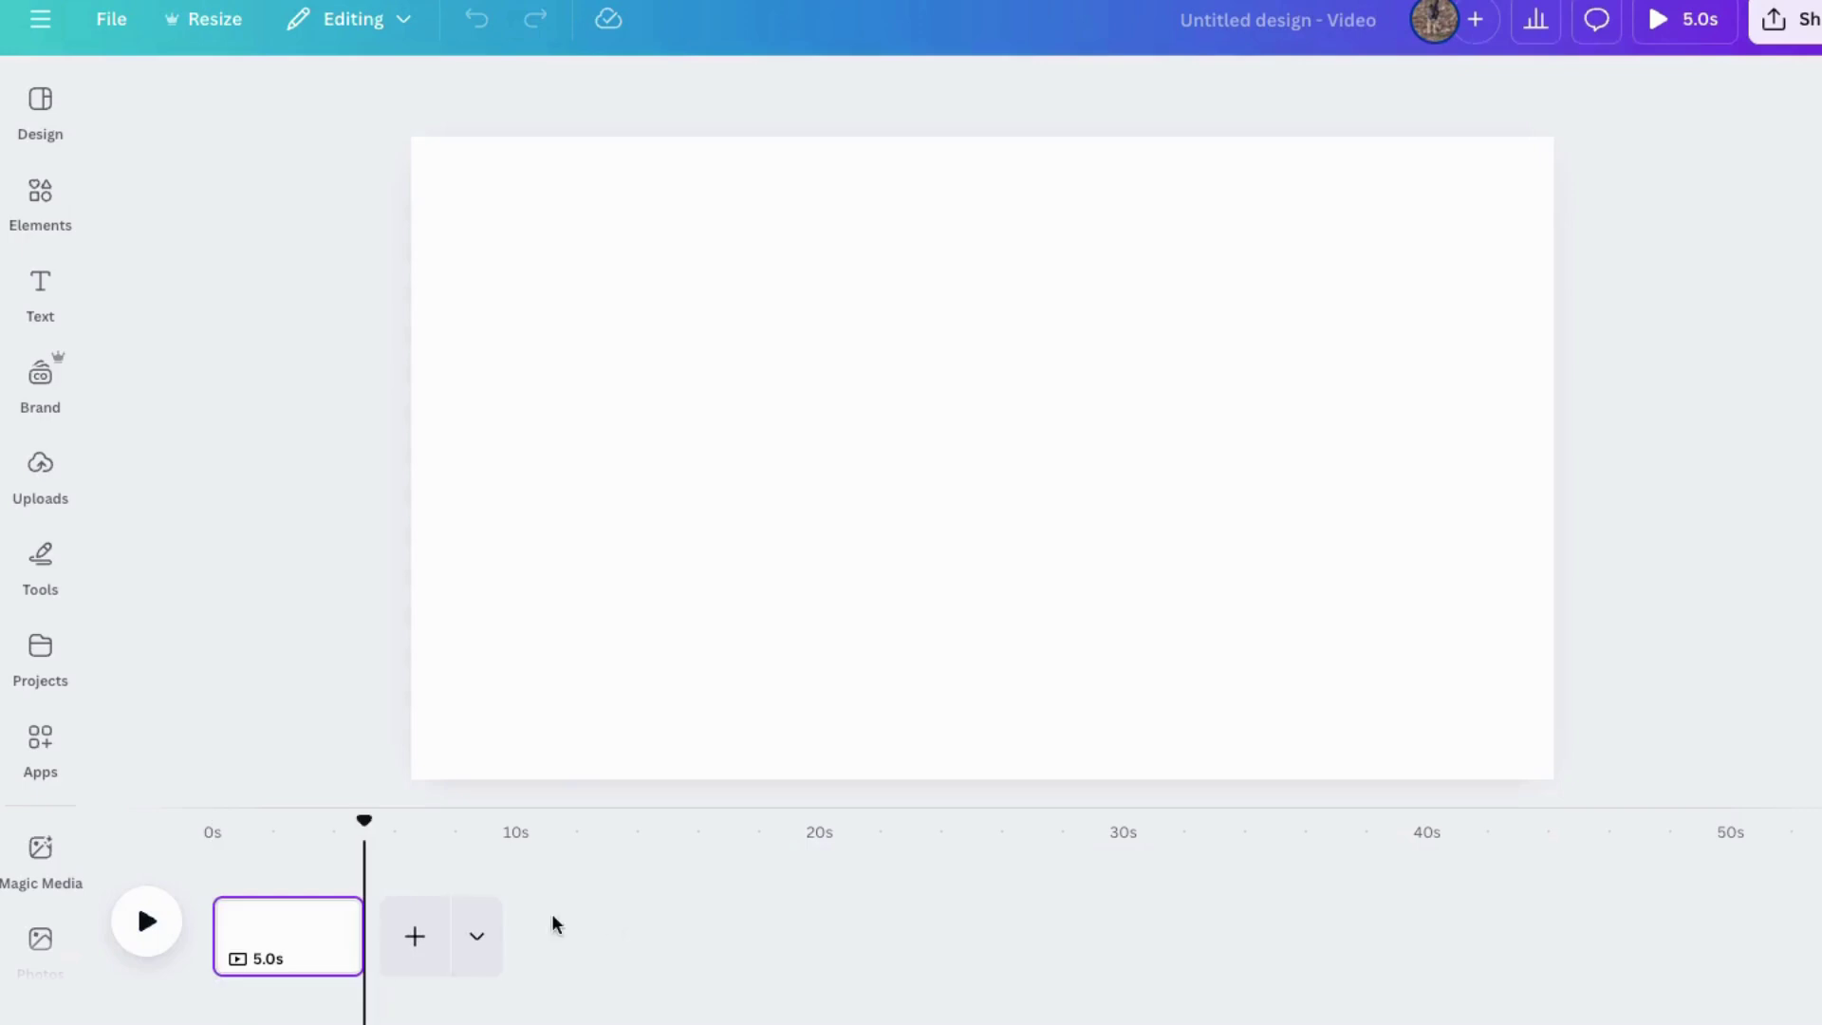
# Add two pages for a three-page, 15-second video and fill pages 1 and 3 with black
pyautogui.click(411, 939)
pyautogui.click(570, 939)
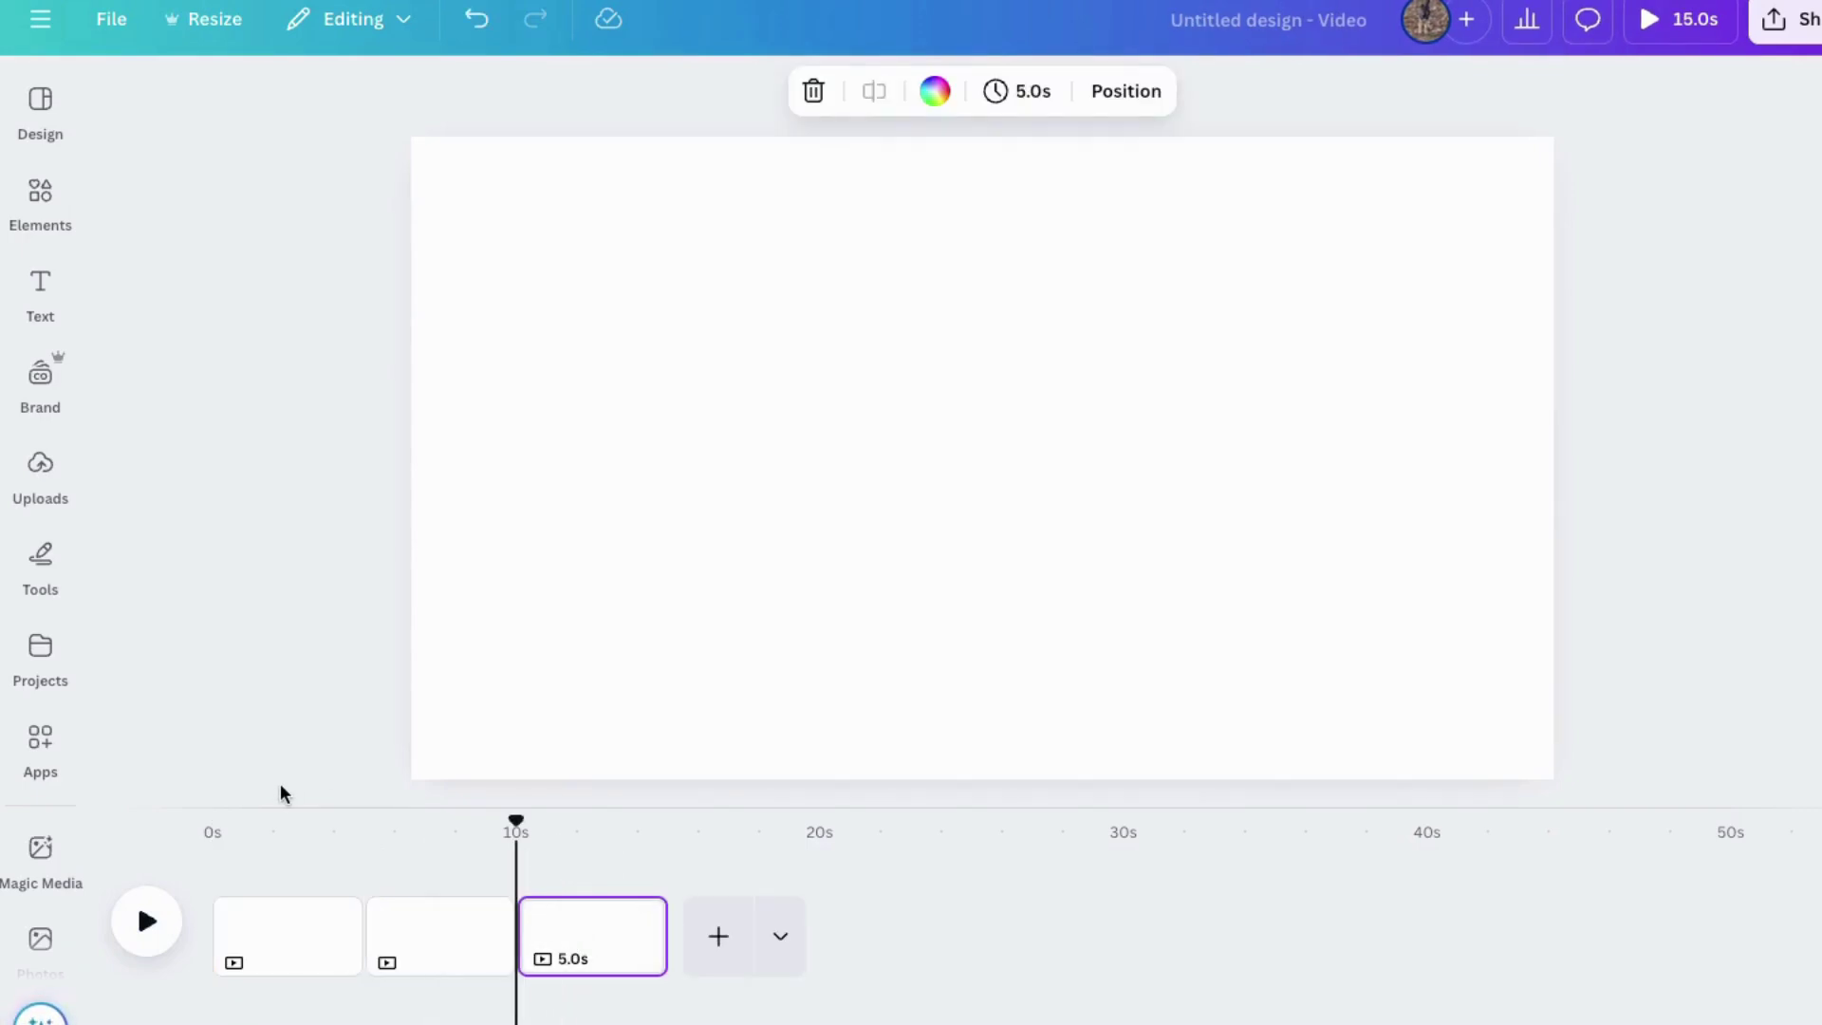
pyautogui.moveTo(514, 822); pyautogui.dragTo(214, 826)
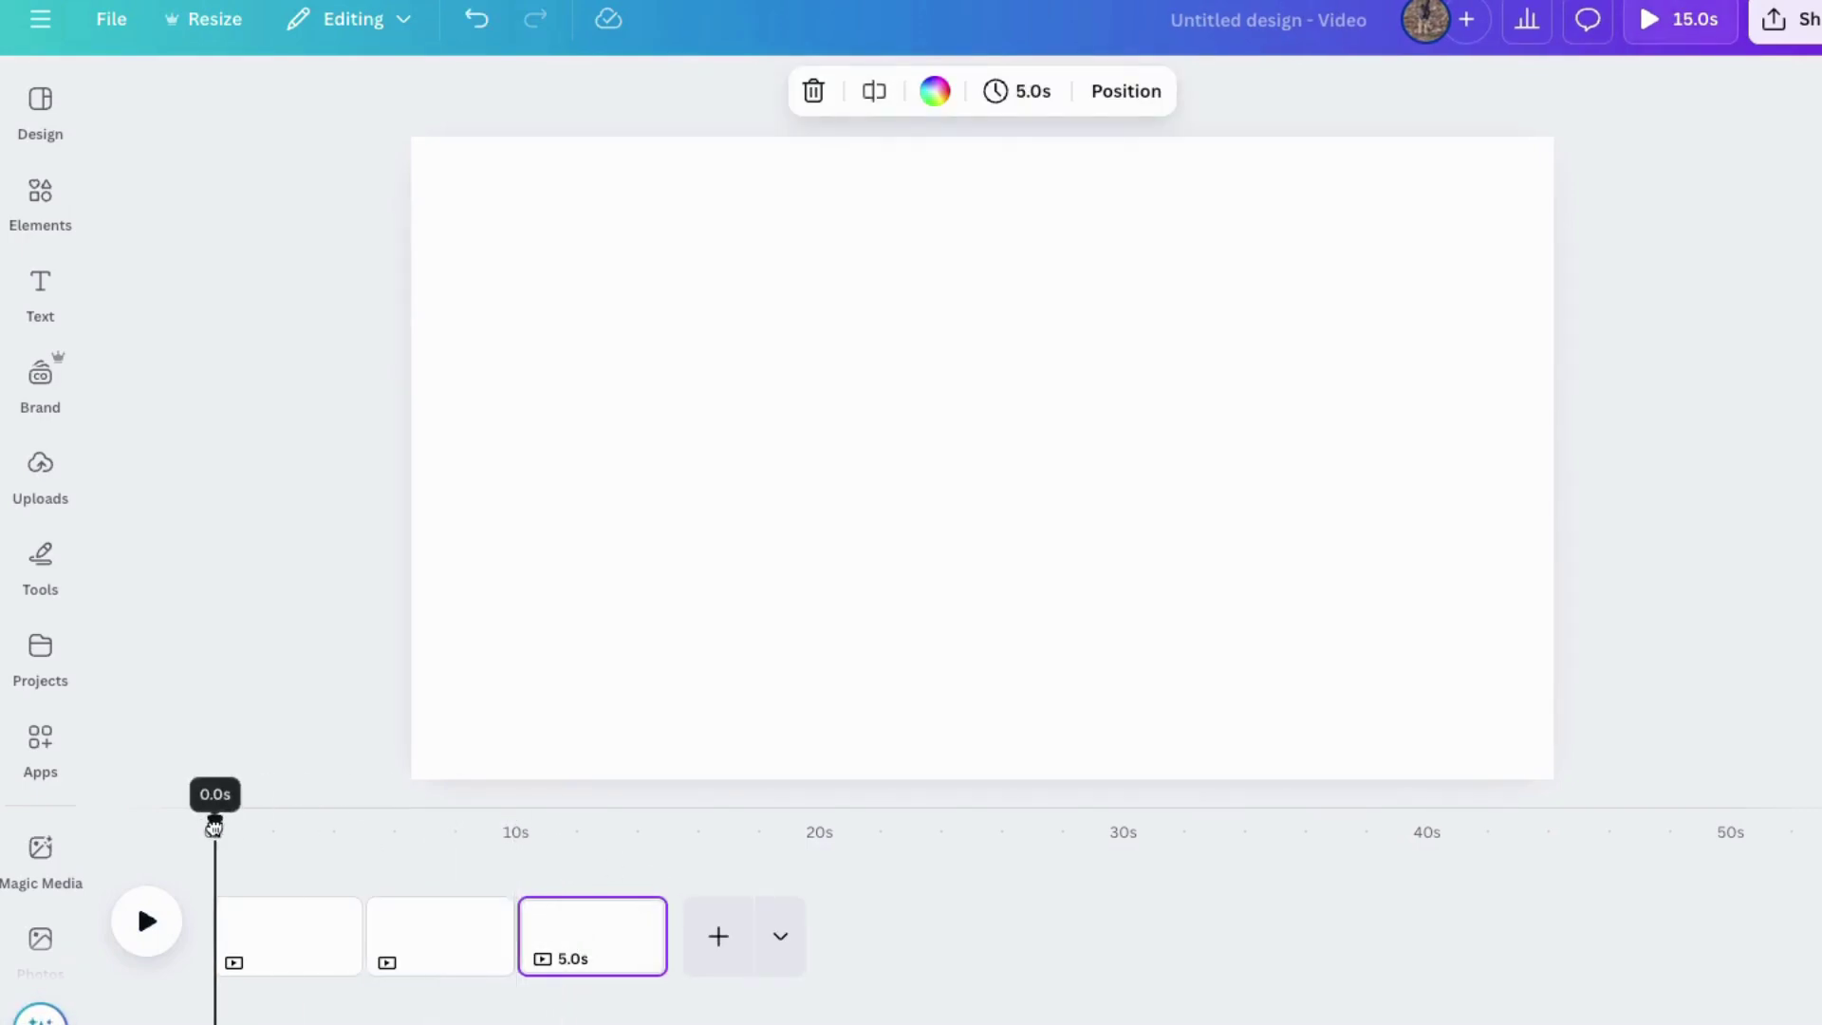
pyautogui.click(585, 459)
pyautogui.click(935, 91)
pyautogui.click(269, 464)
pyautogui.click(522, 738)
# Turn page 2's background black as well
pyautogui.click(440, 939)
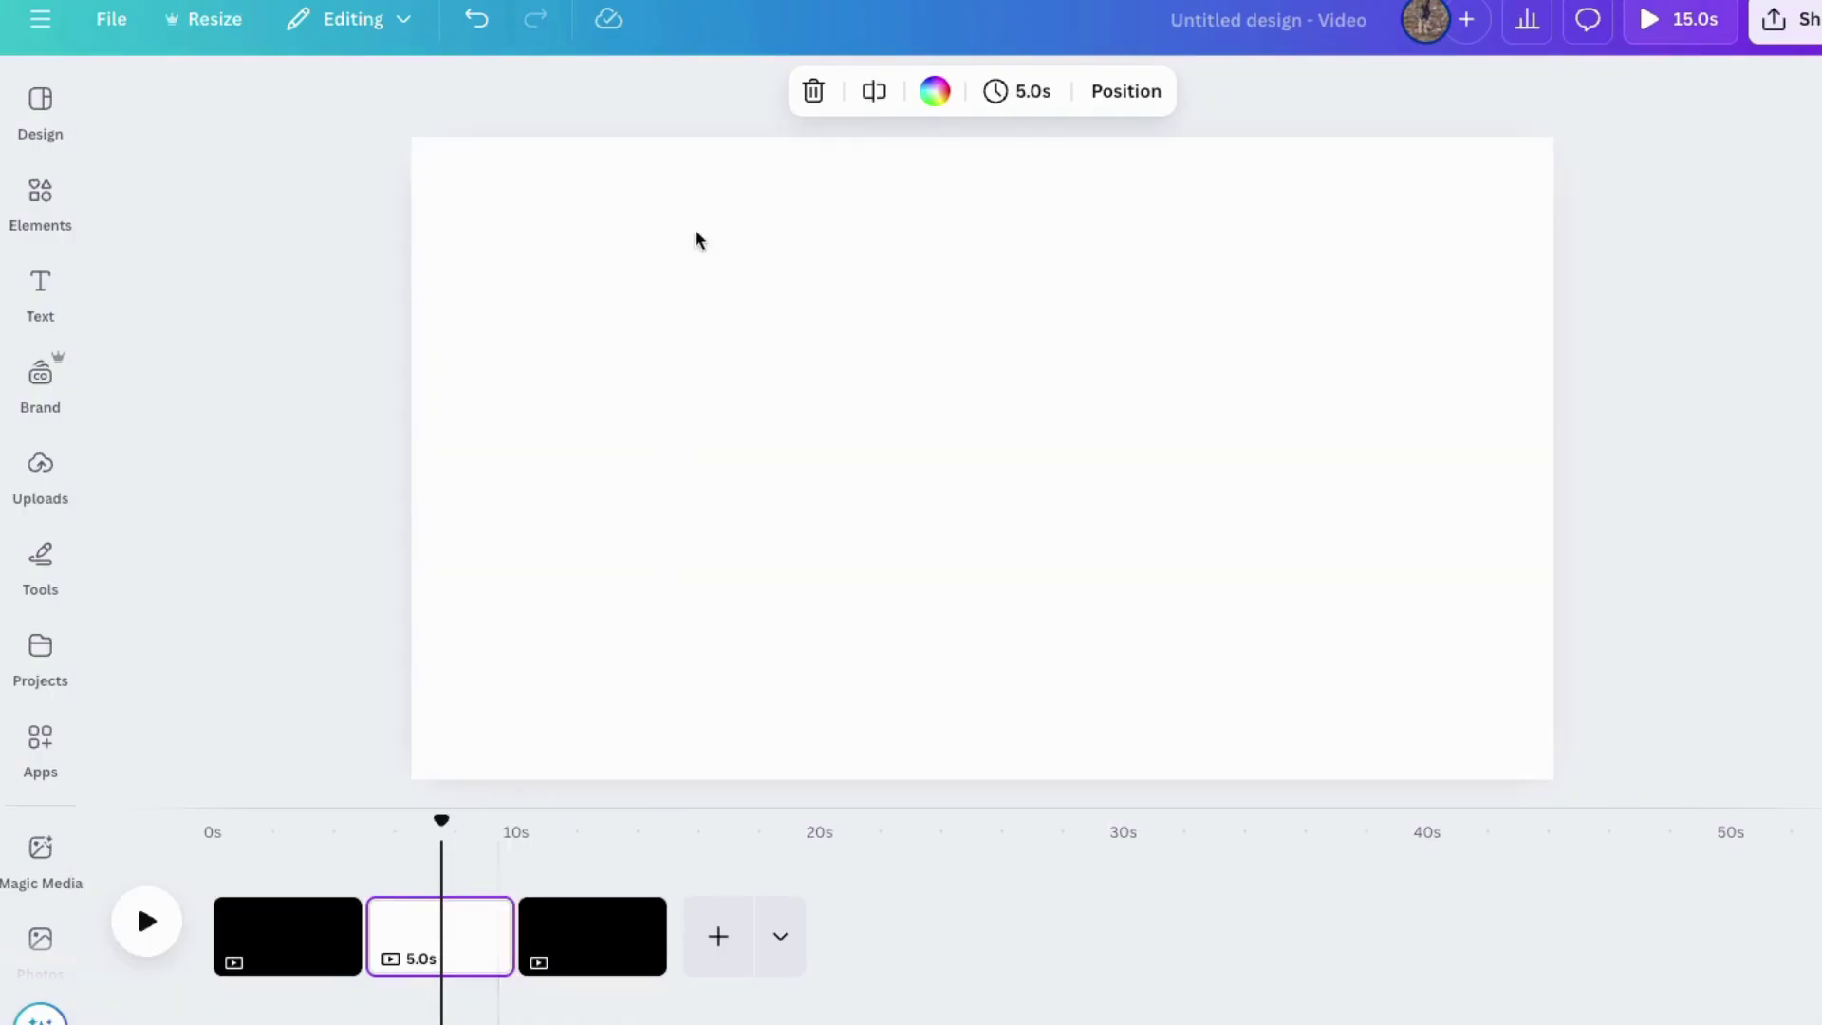
pyautogui.click(935, 90)
pyautogui.click(198, 286)
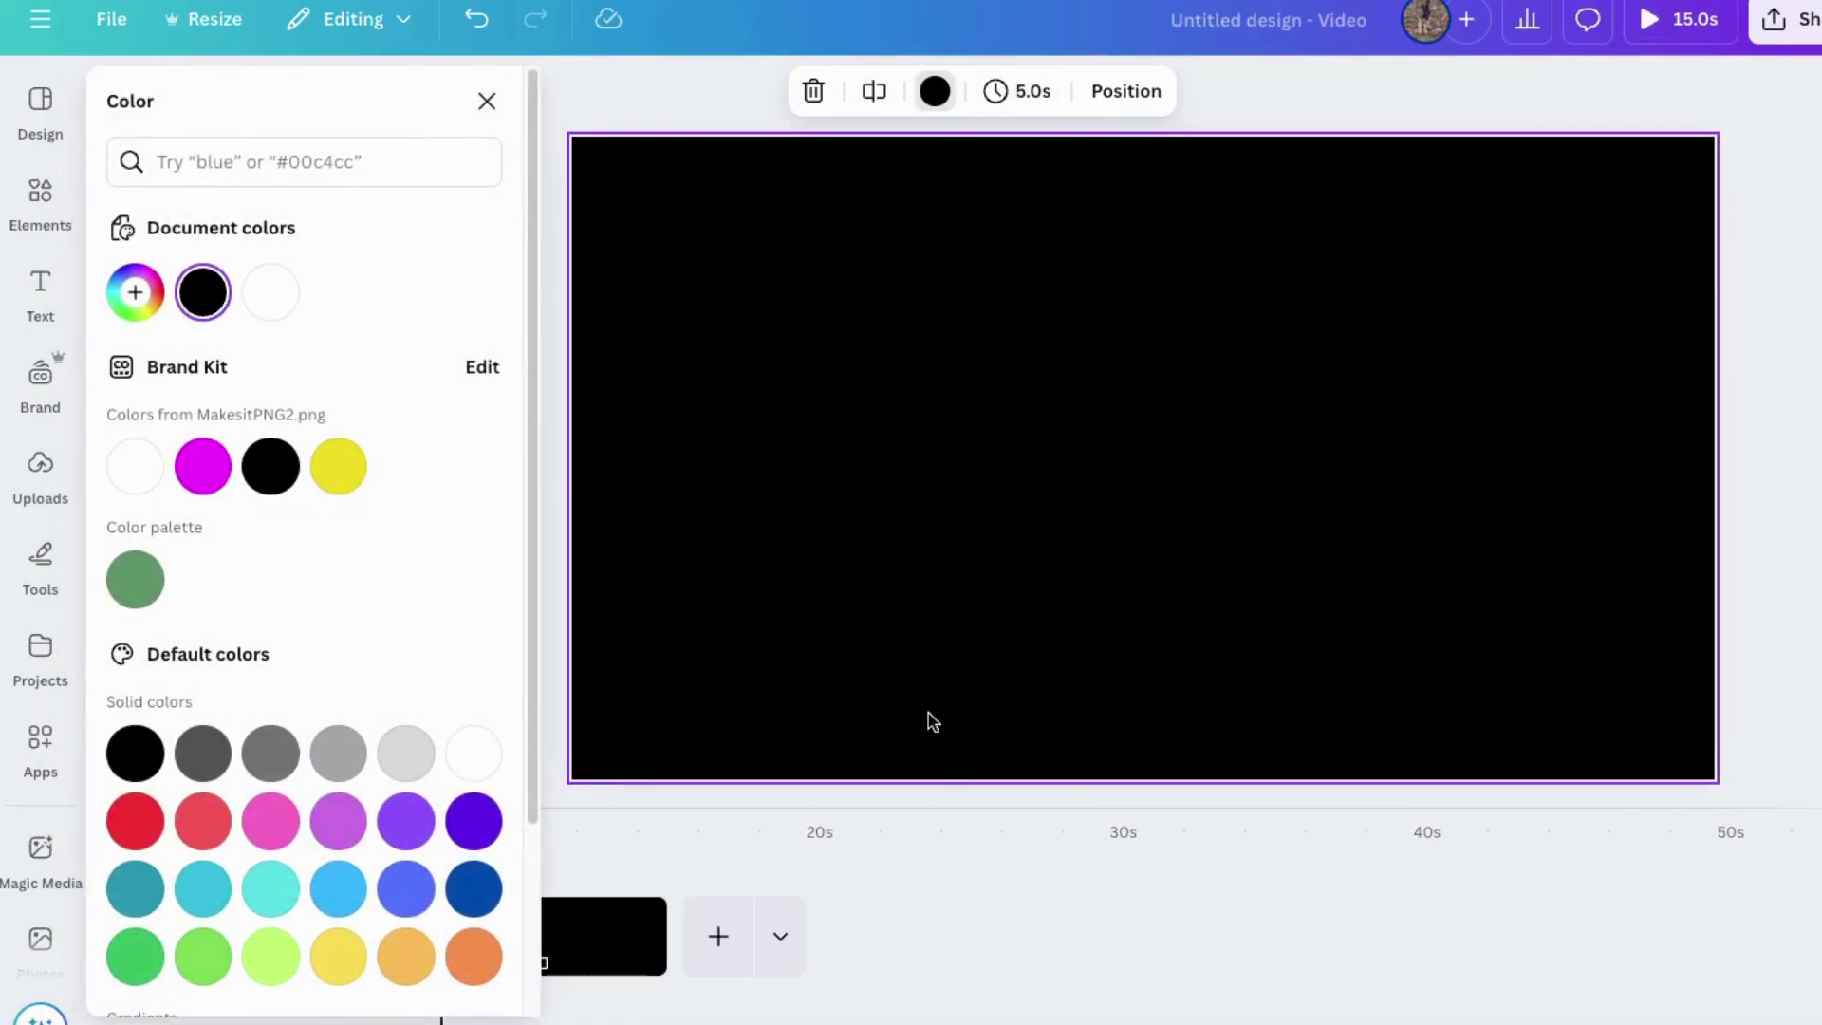
pyautogui.click(585, 94)
pyautogui.click(43, 188)
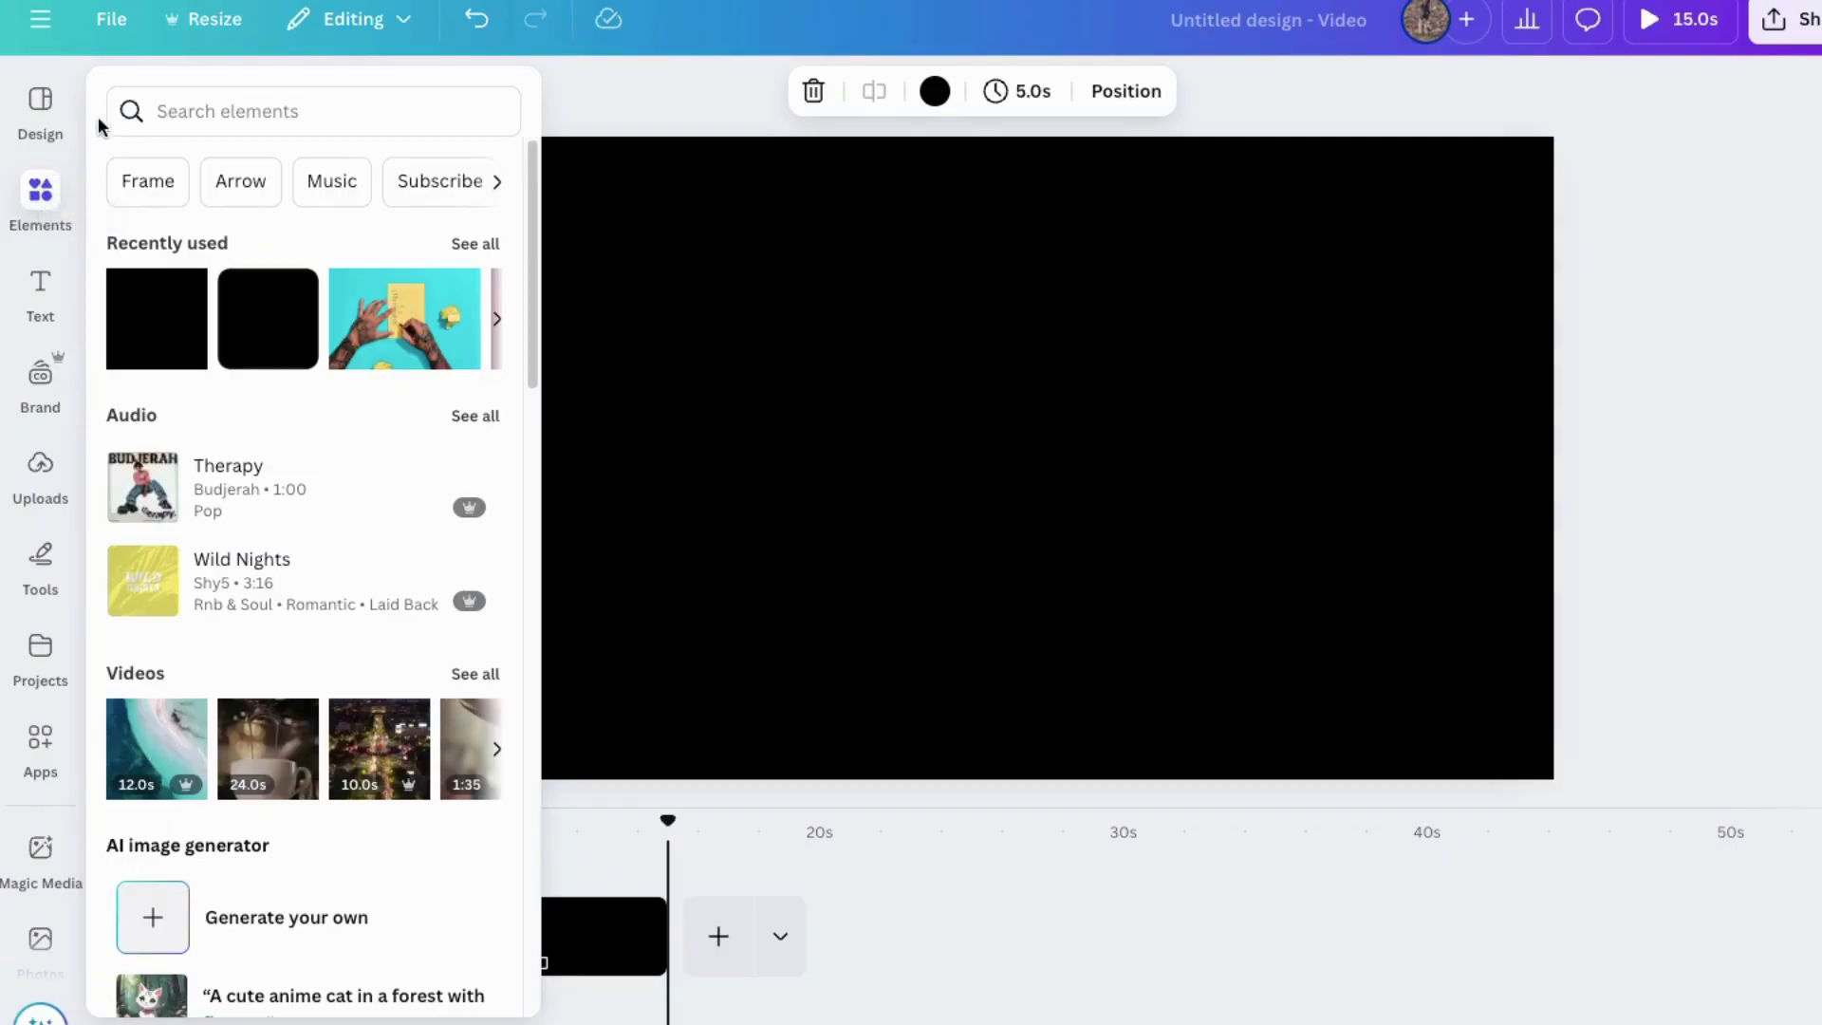
# Search the elements for 'Stick person', filtered to Animated results under Graphics
pyautogui.click(174, 113)
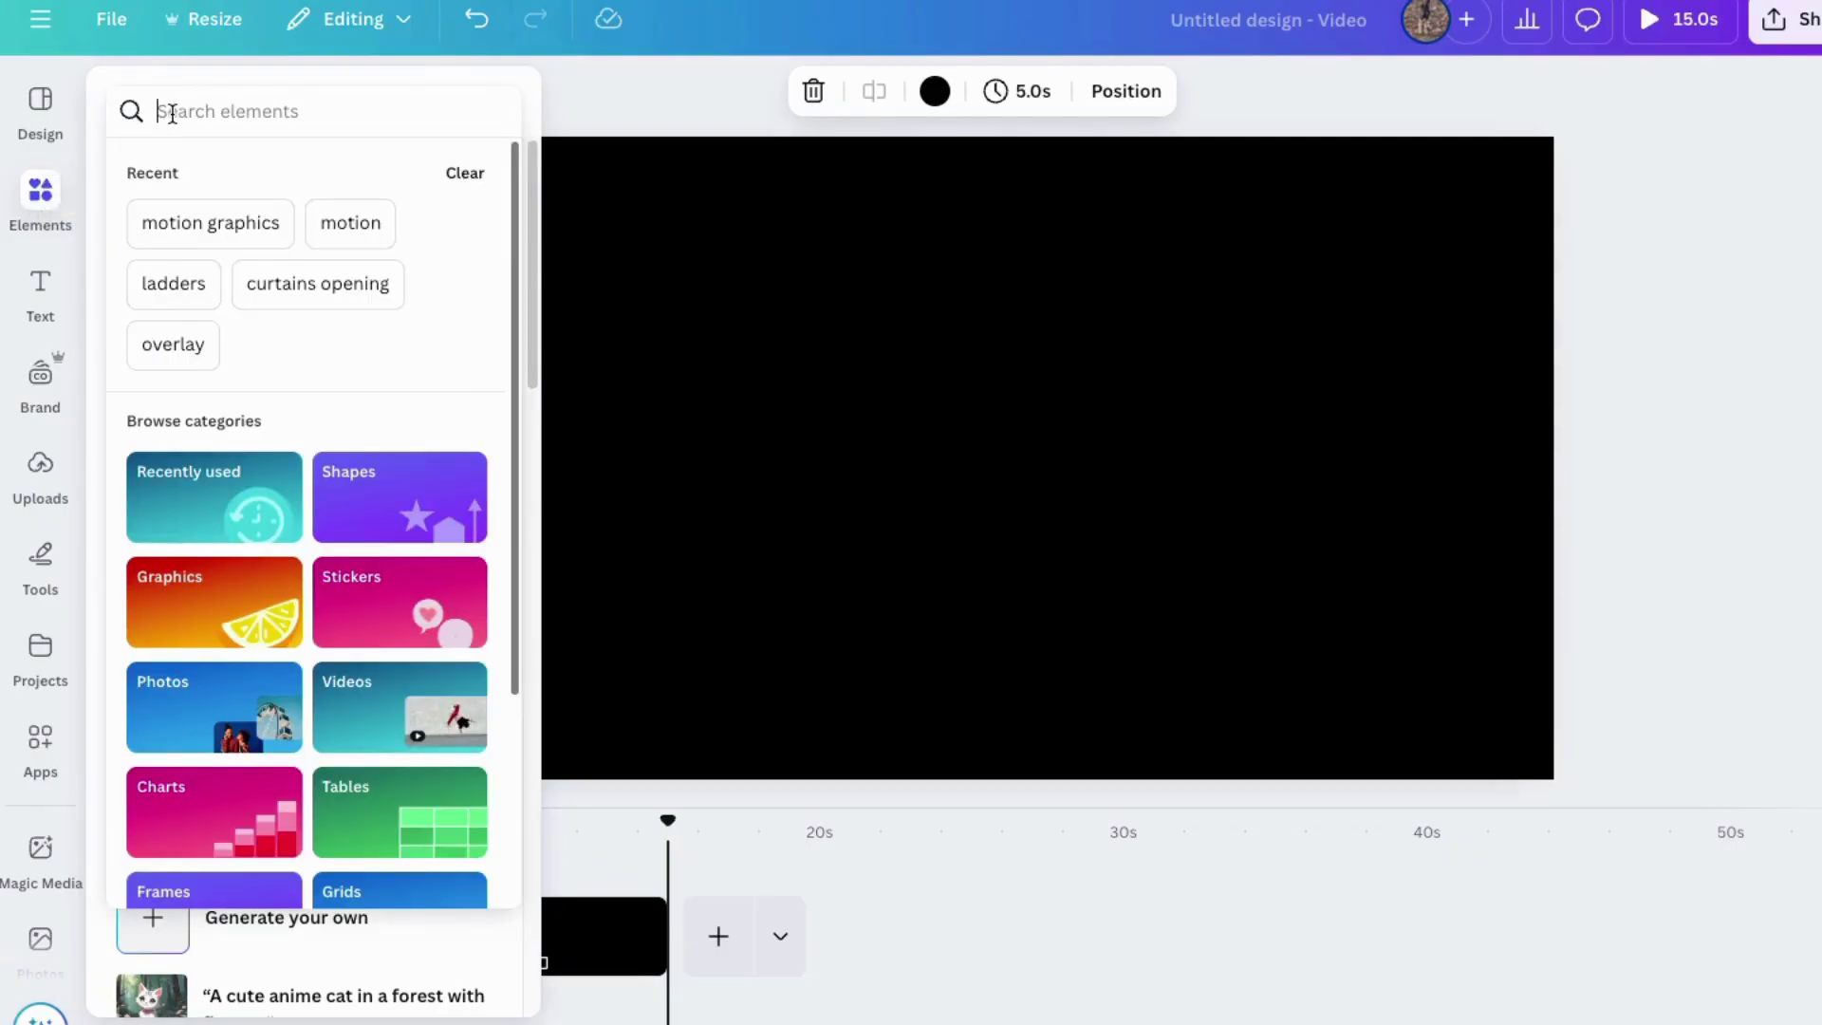
pyautogui.write('stick pers')
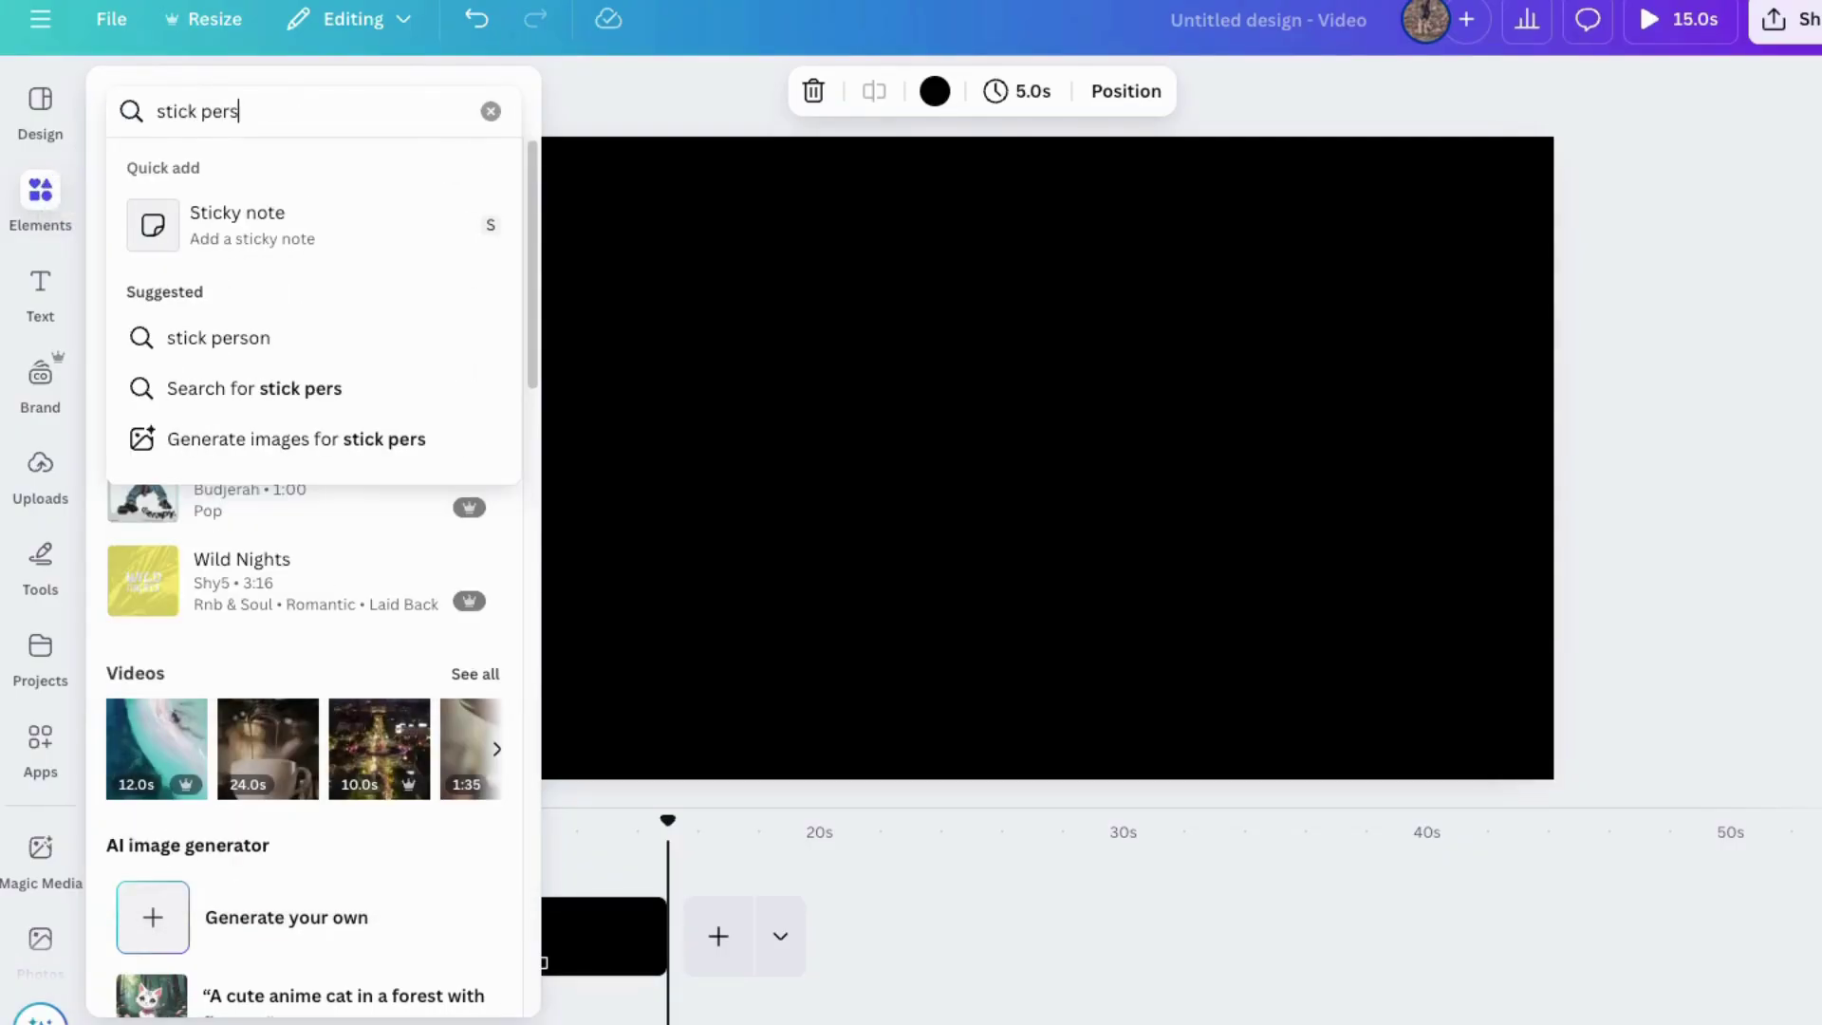
pyautogui.write('on')
pyautogui.press('Return')
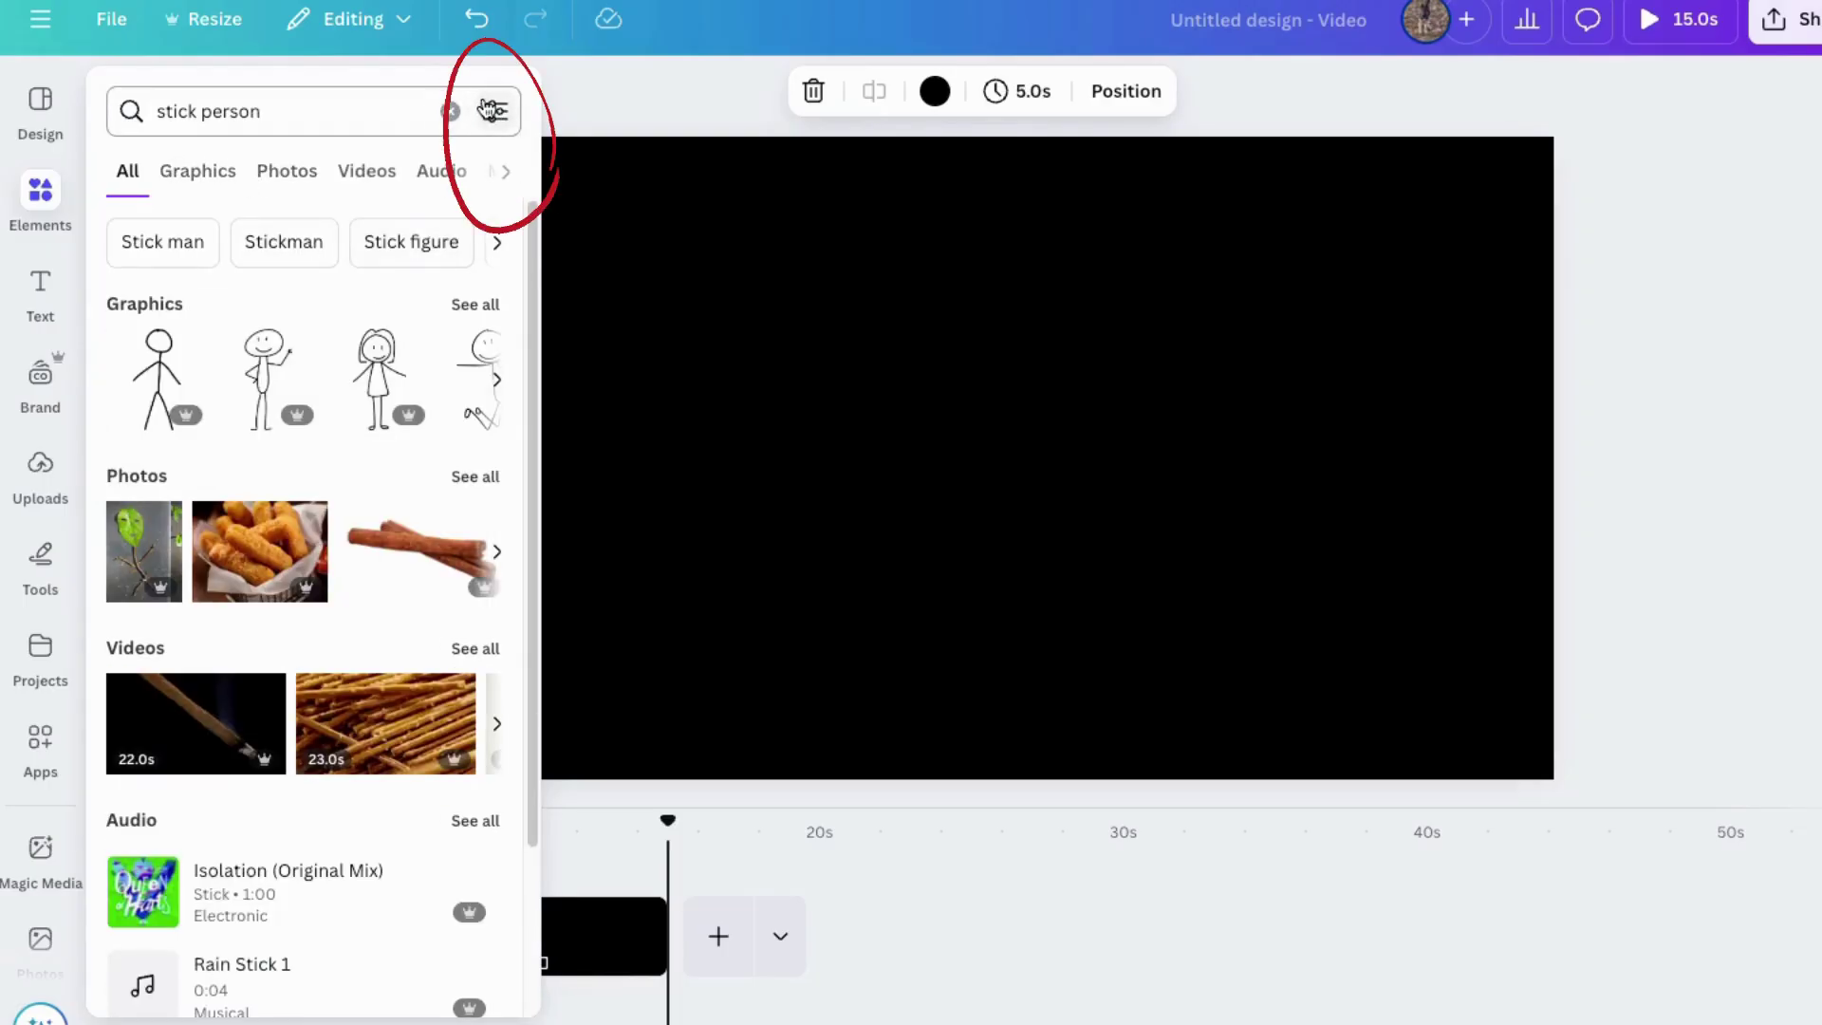
pyautogui.click(496, 113)
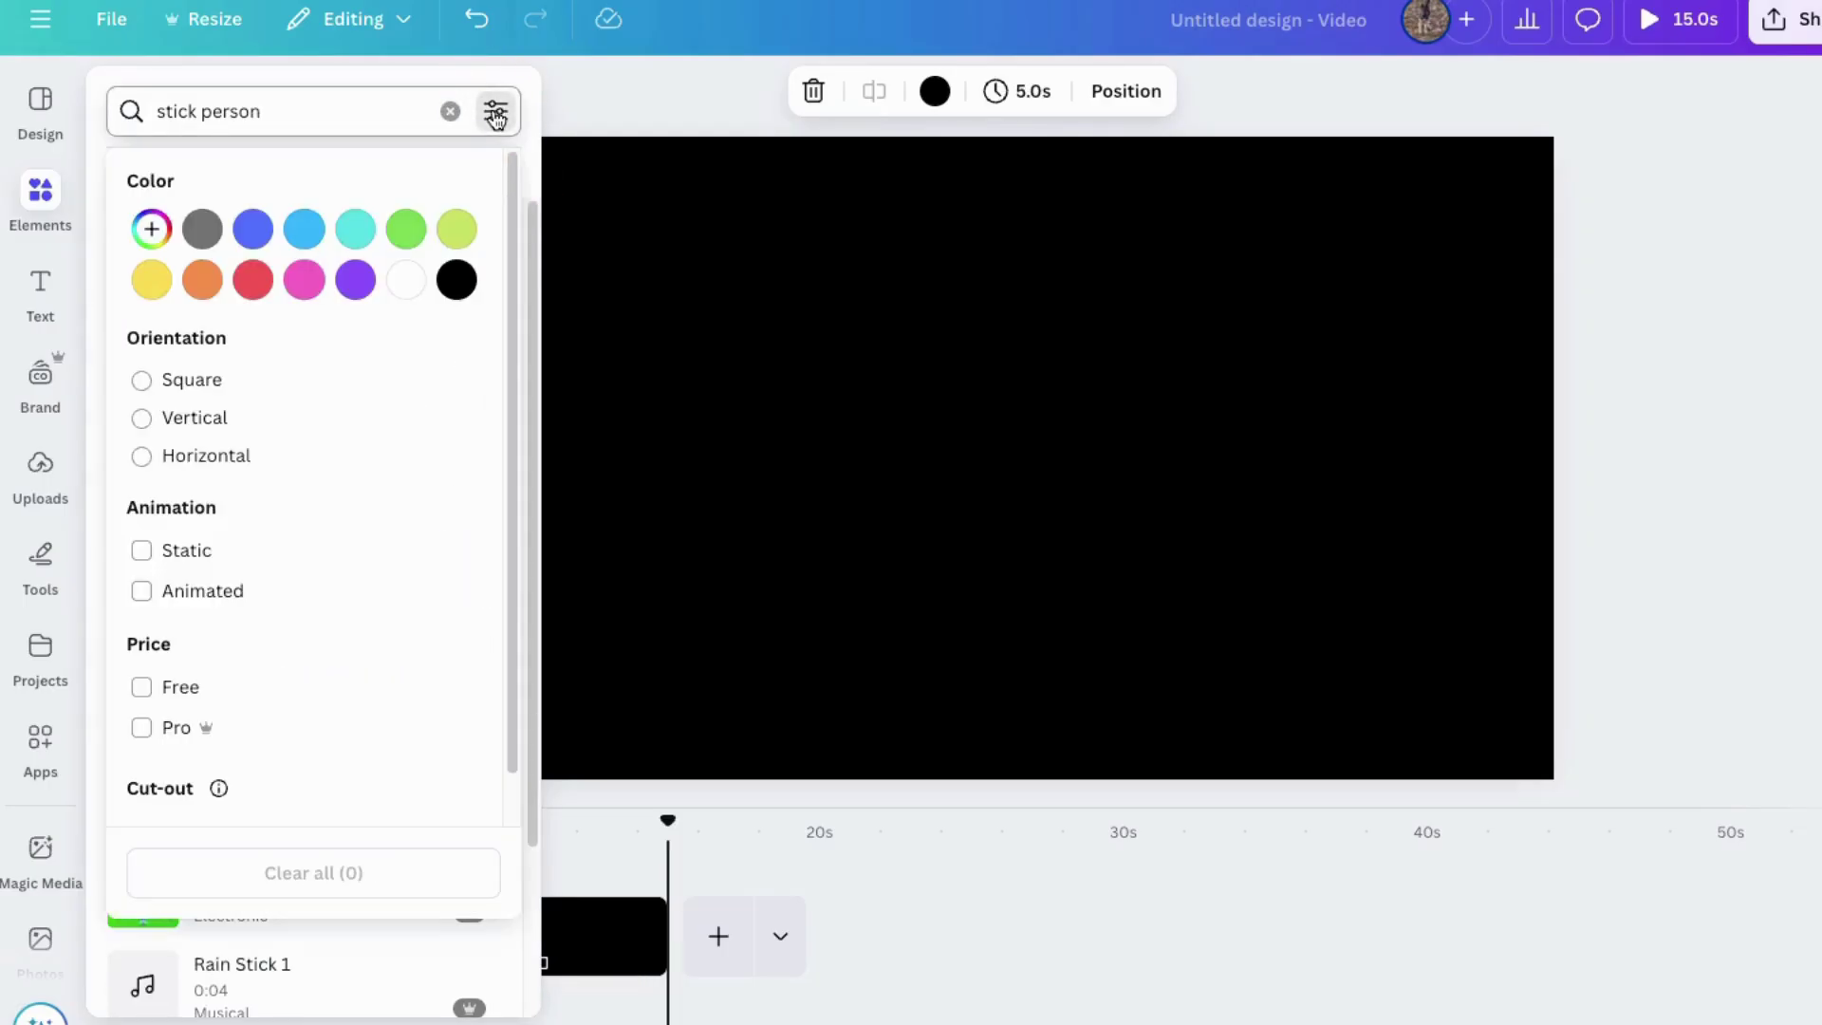
pyautogui.click(192, 595)
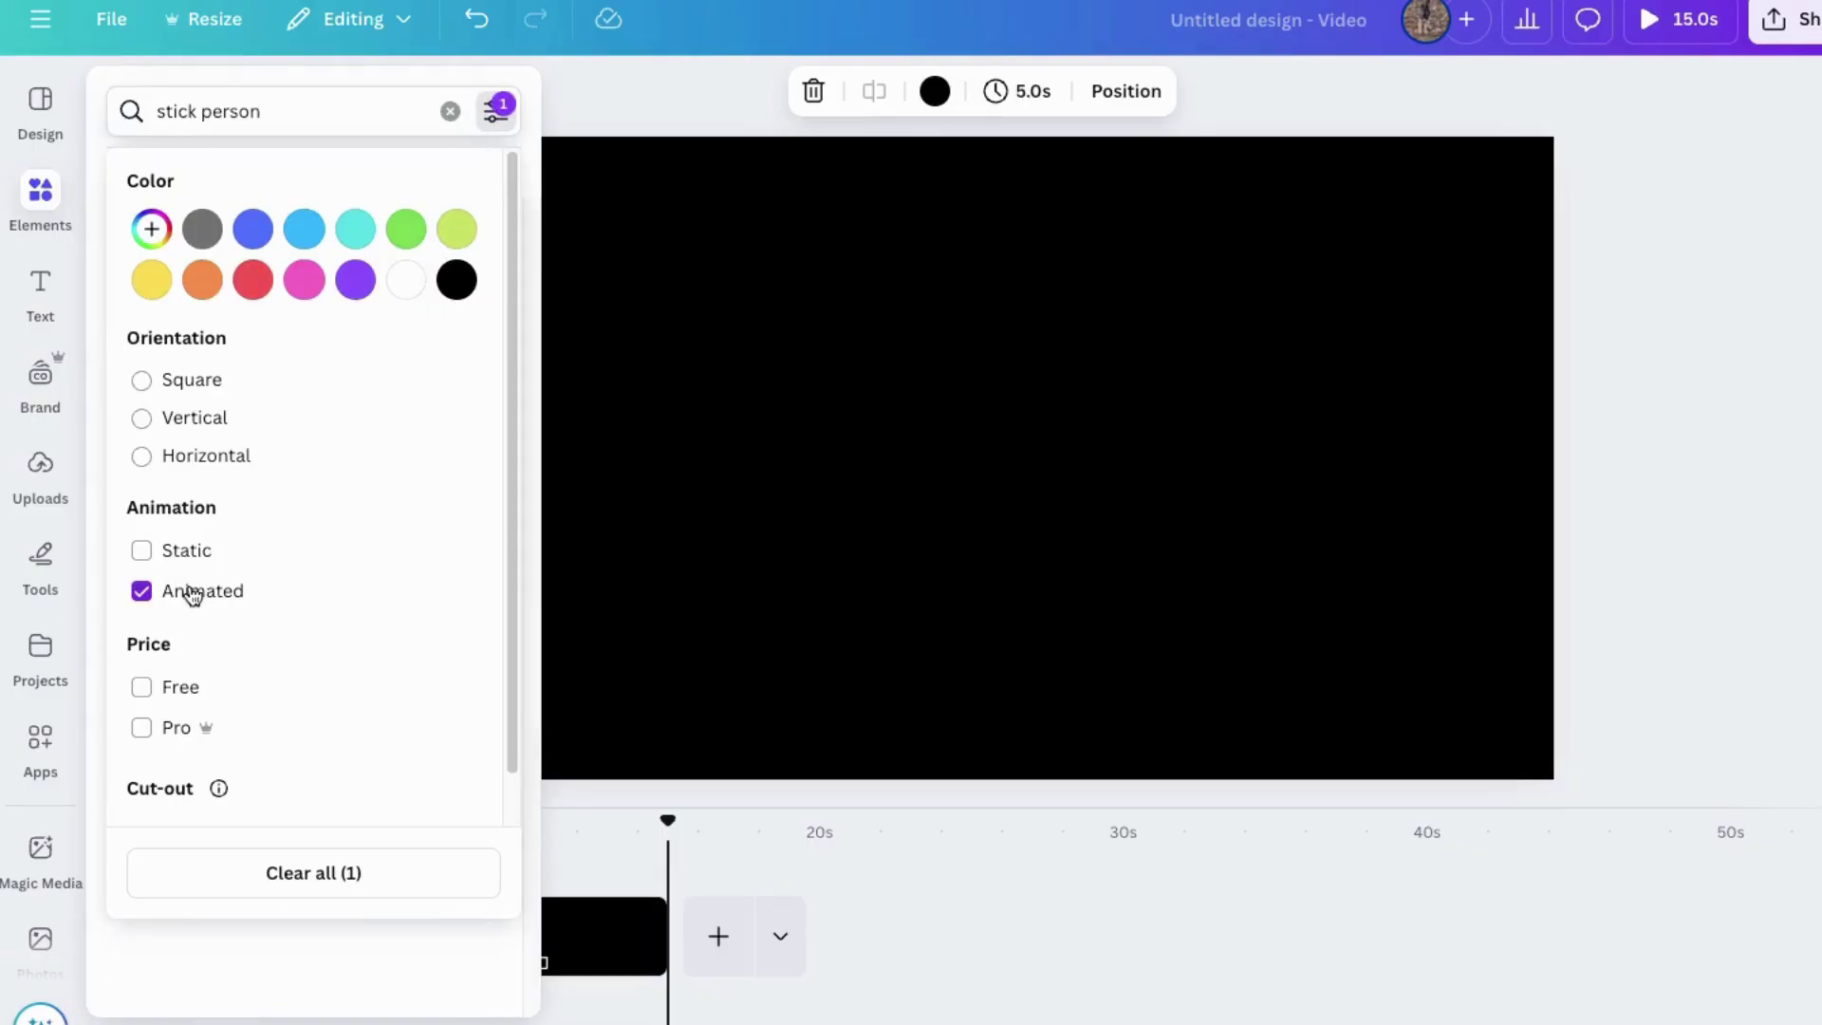
pyautogui.click(529, 418)
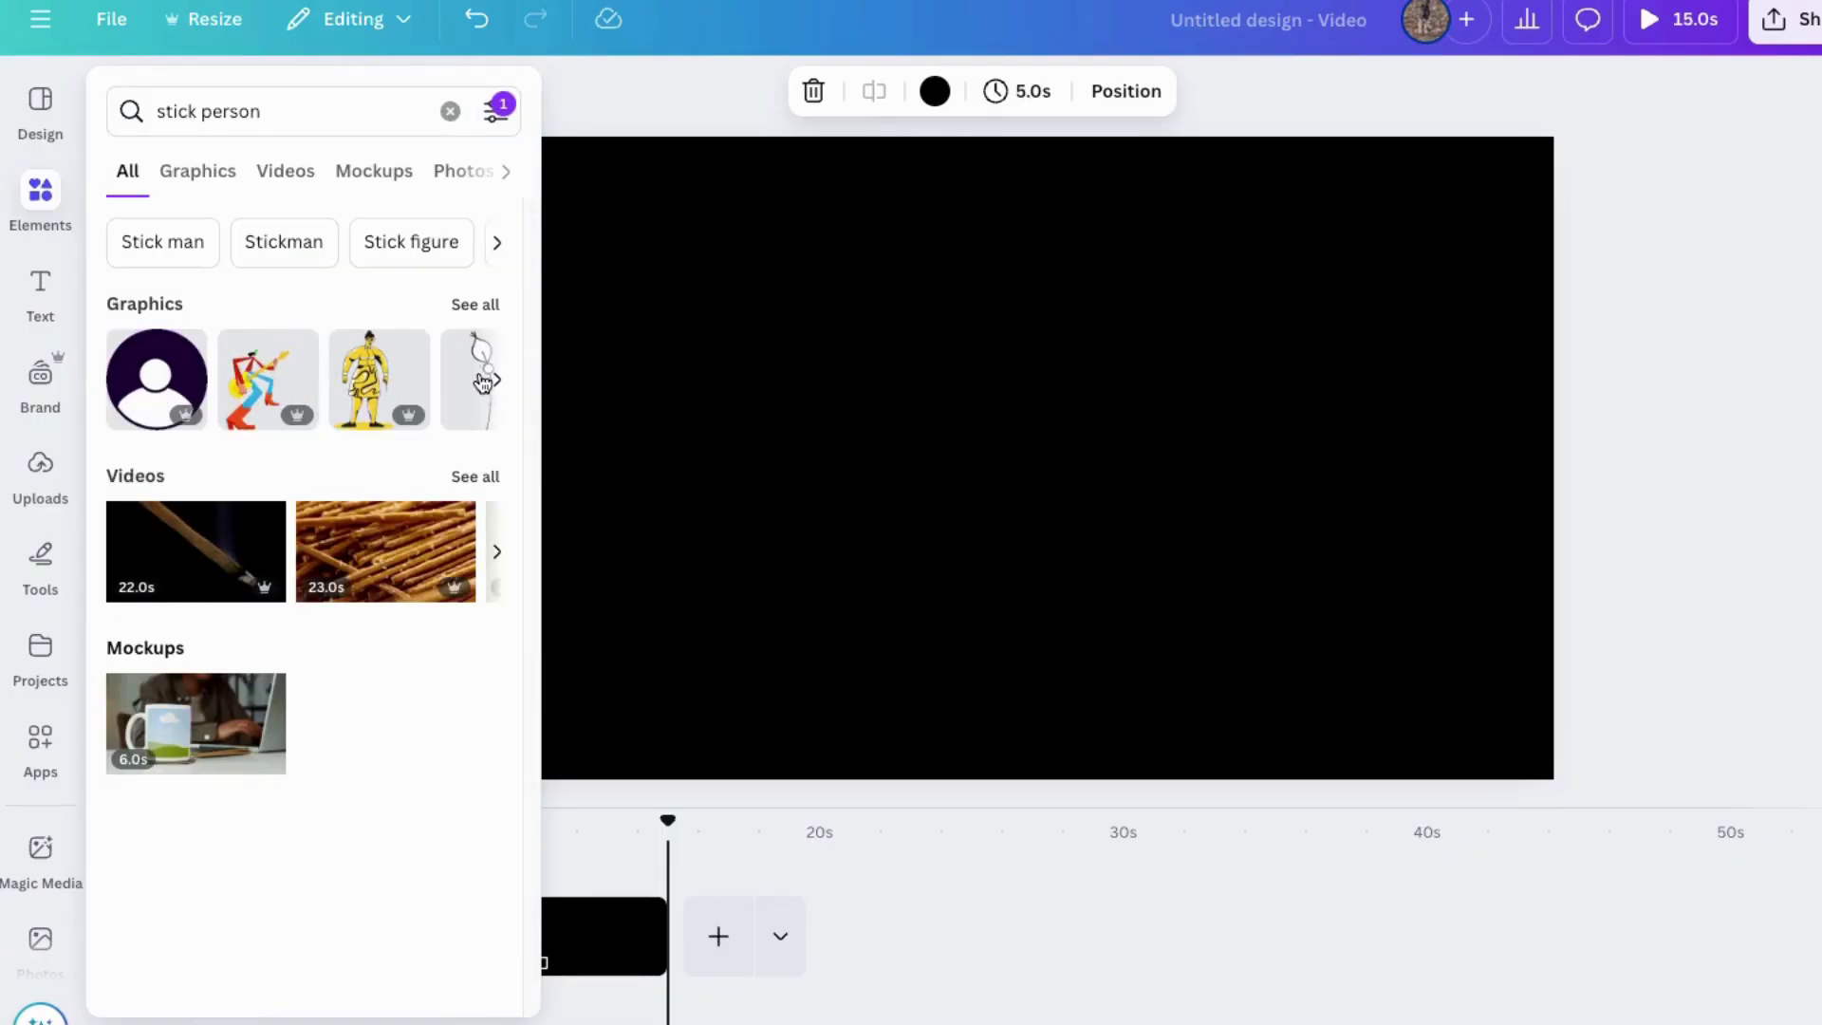
pyautogui.click(203, 179)
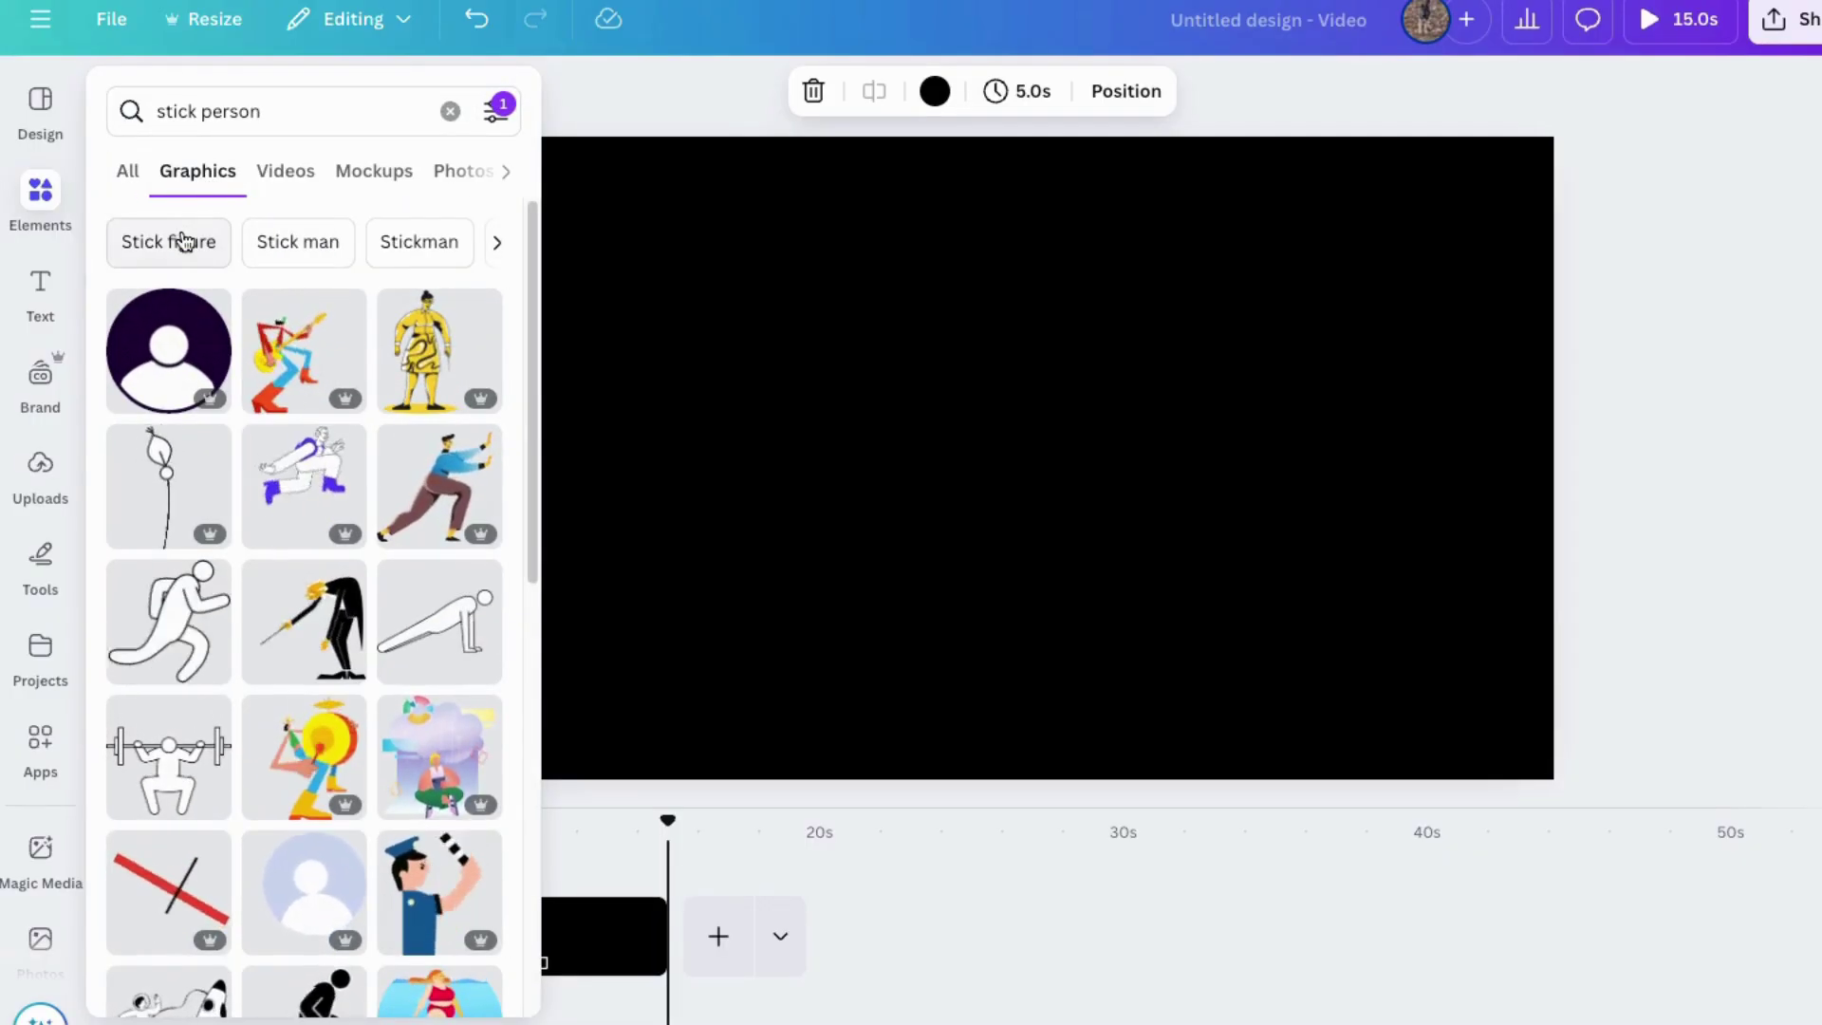
pyautogui.tripleClick(285, 111)
pyautogui.write('Stick person')
pyautogui.press('Return')
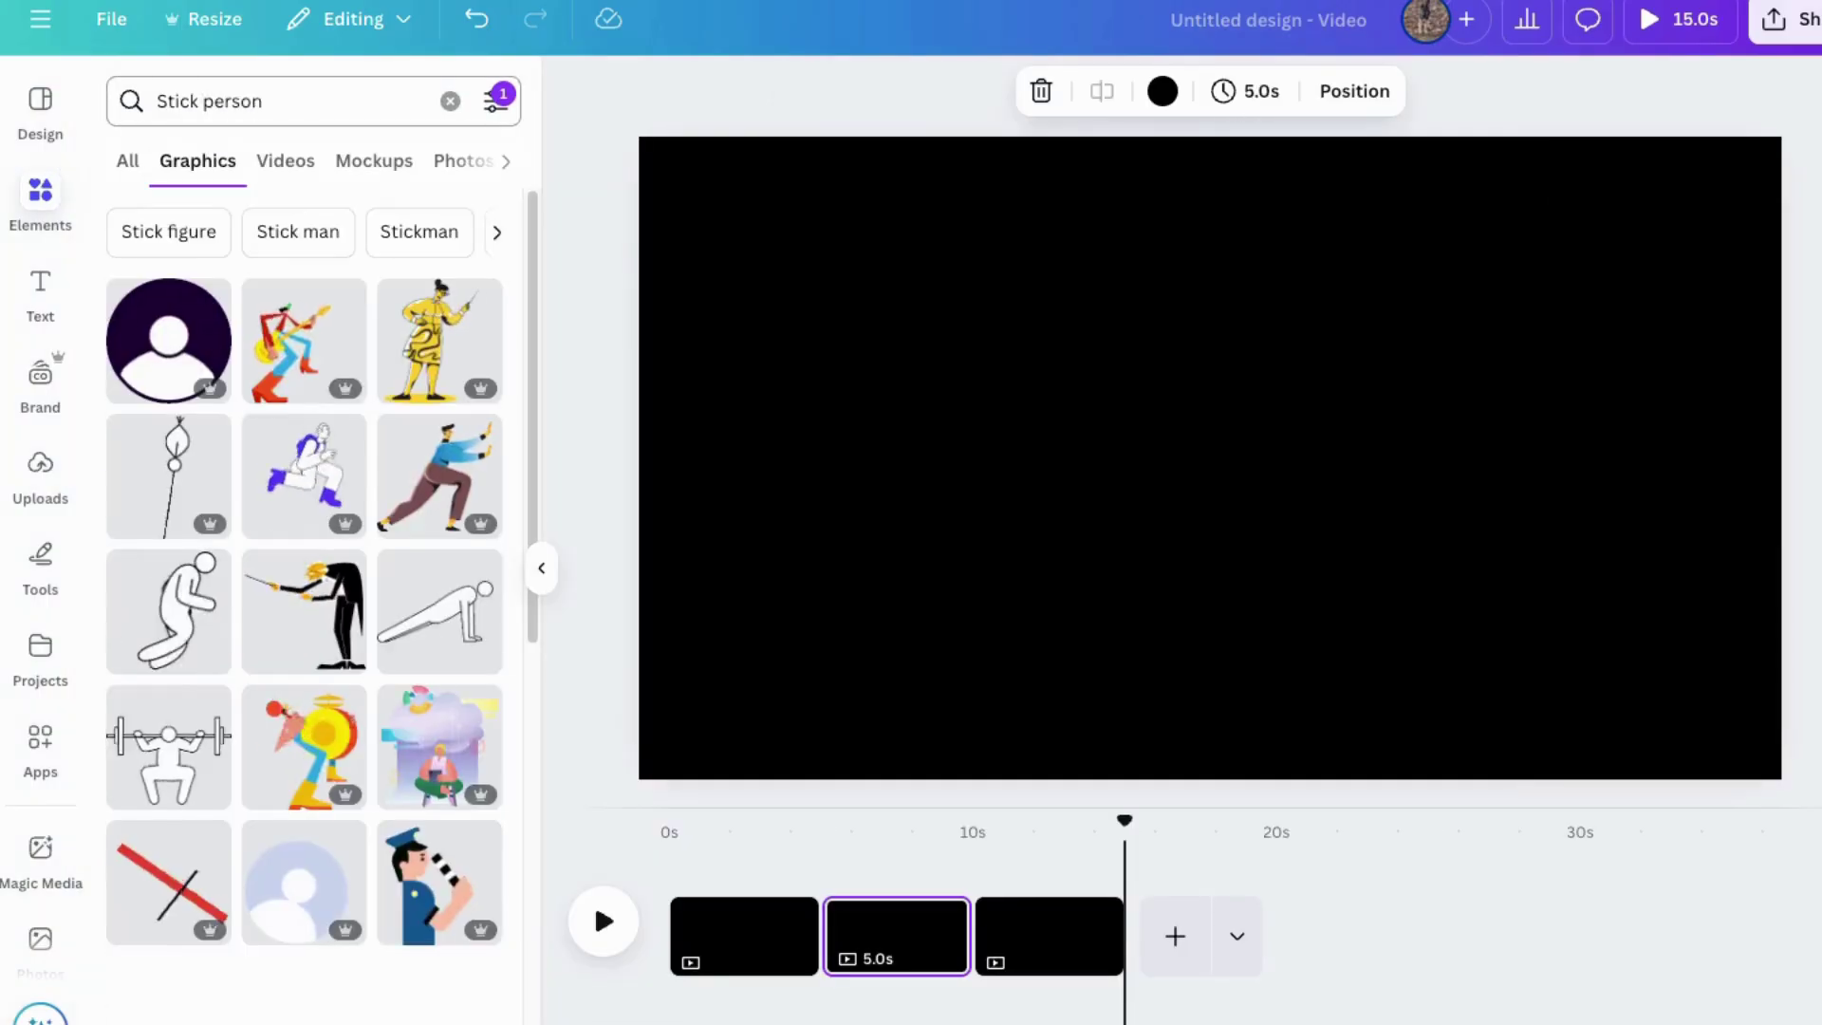
pyautogui.scroll(-6, 405, 702)
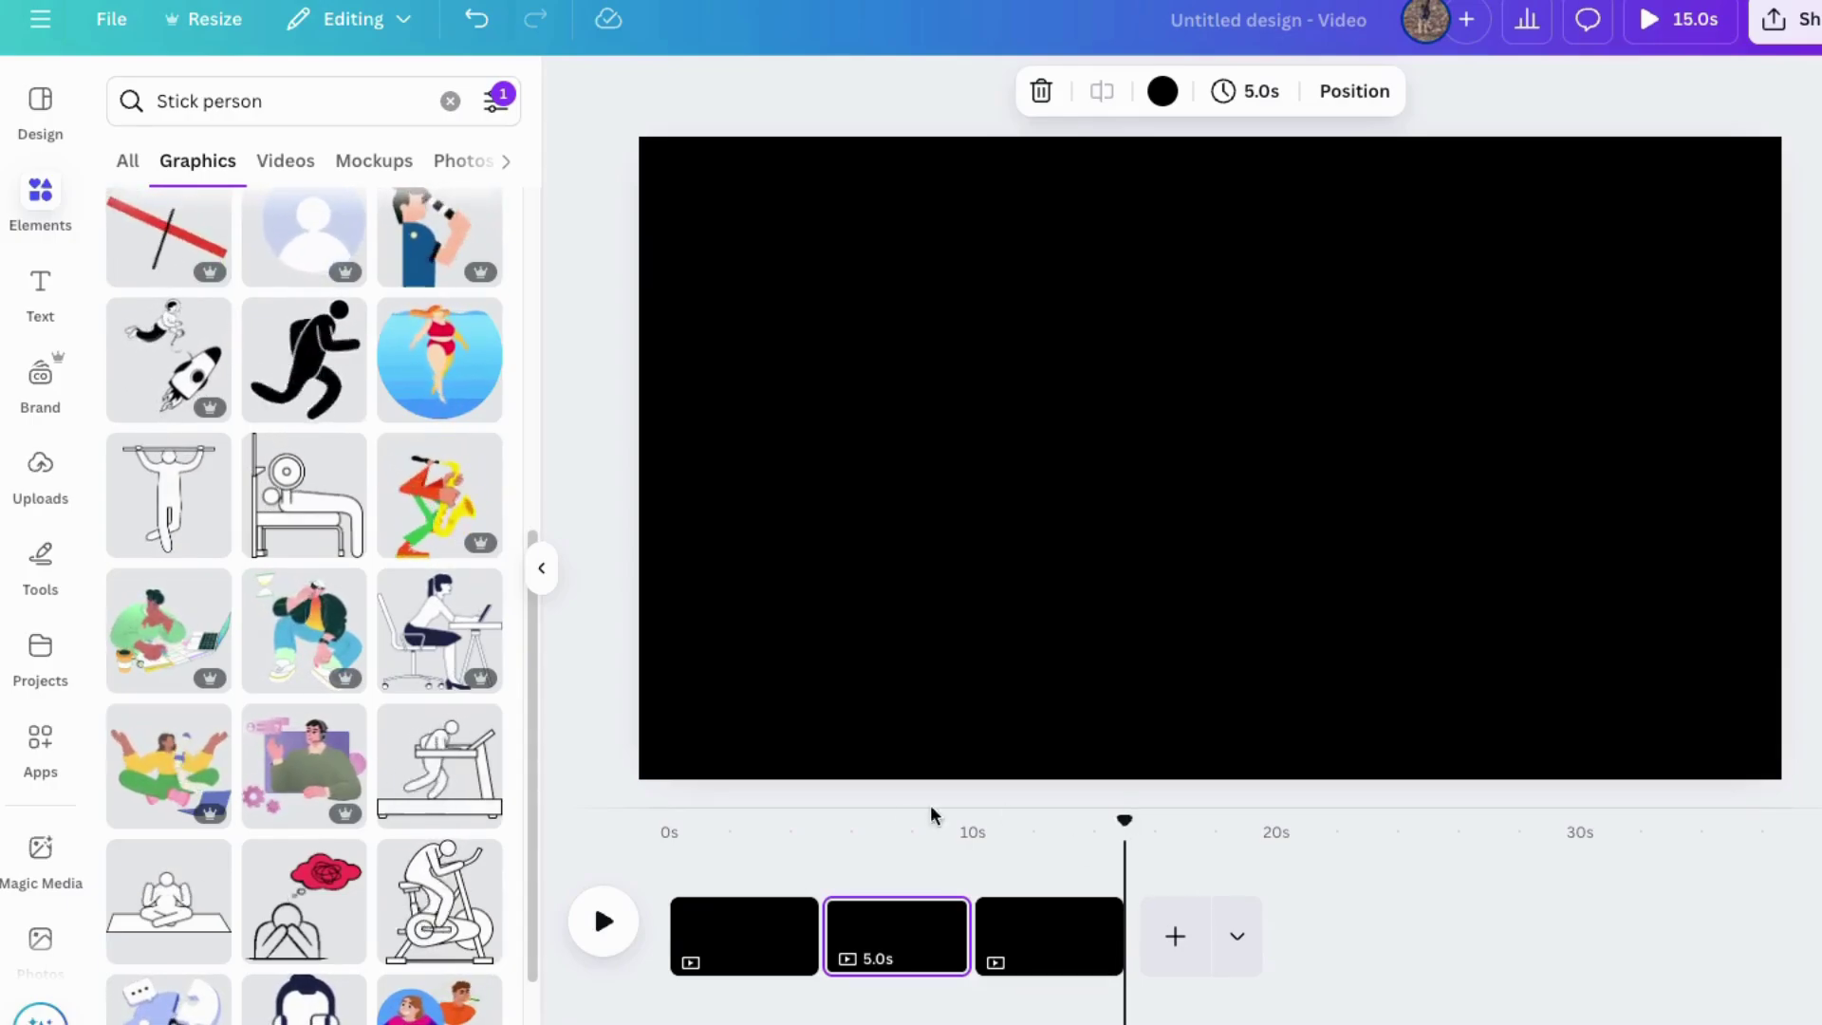
# Add the exercise-bike stick figure to page 1, shrunk and centred
pyautogui.click(723, 935)
pyautogui.click(445, 913)
pyautogui.moveTo(1211, 639); pyautogui.dragTo(1211, 696)
pyautogui.moveTo(1429, 252); pyautogui.dragTo(1354, 341)
pyautogui.moveTo(1108, 583); pyautogui.dragTo(1148, 584)
# Add the bench-press stick figure to page 2 and centre it
pyautogui.click(916, 959)
pyautogui.click(304, 493)
pyautogui.moveTo(1208, 528); pyautogui.dragTo(1209, 574)
# Add the running stick figure to page 3, shrunk and centred
pyautogui.click(1162, 958)
pyautogui.scroll(6, 303, 569)
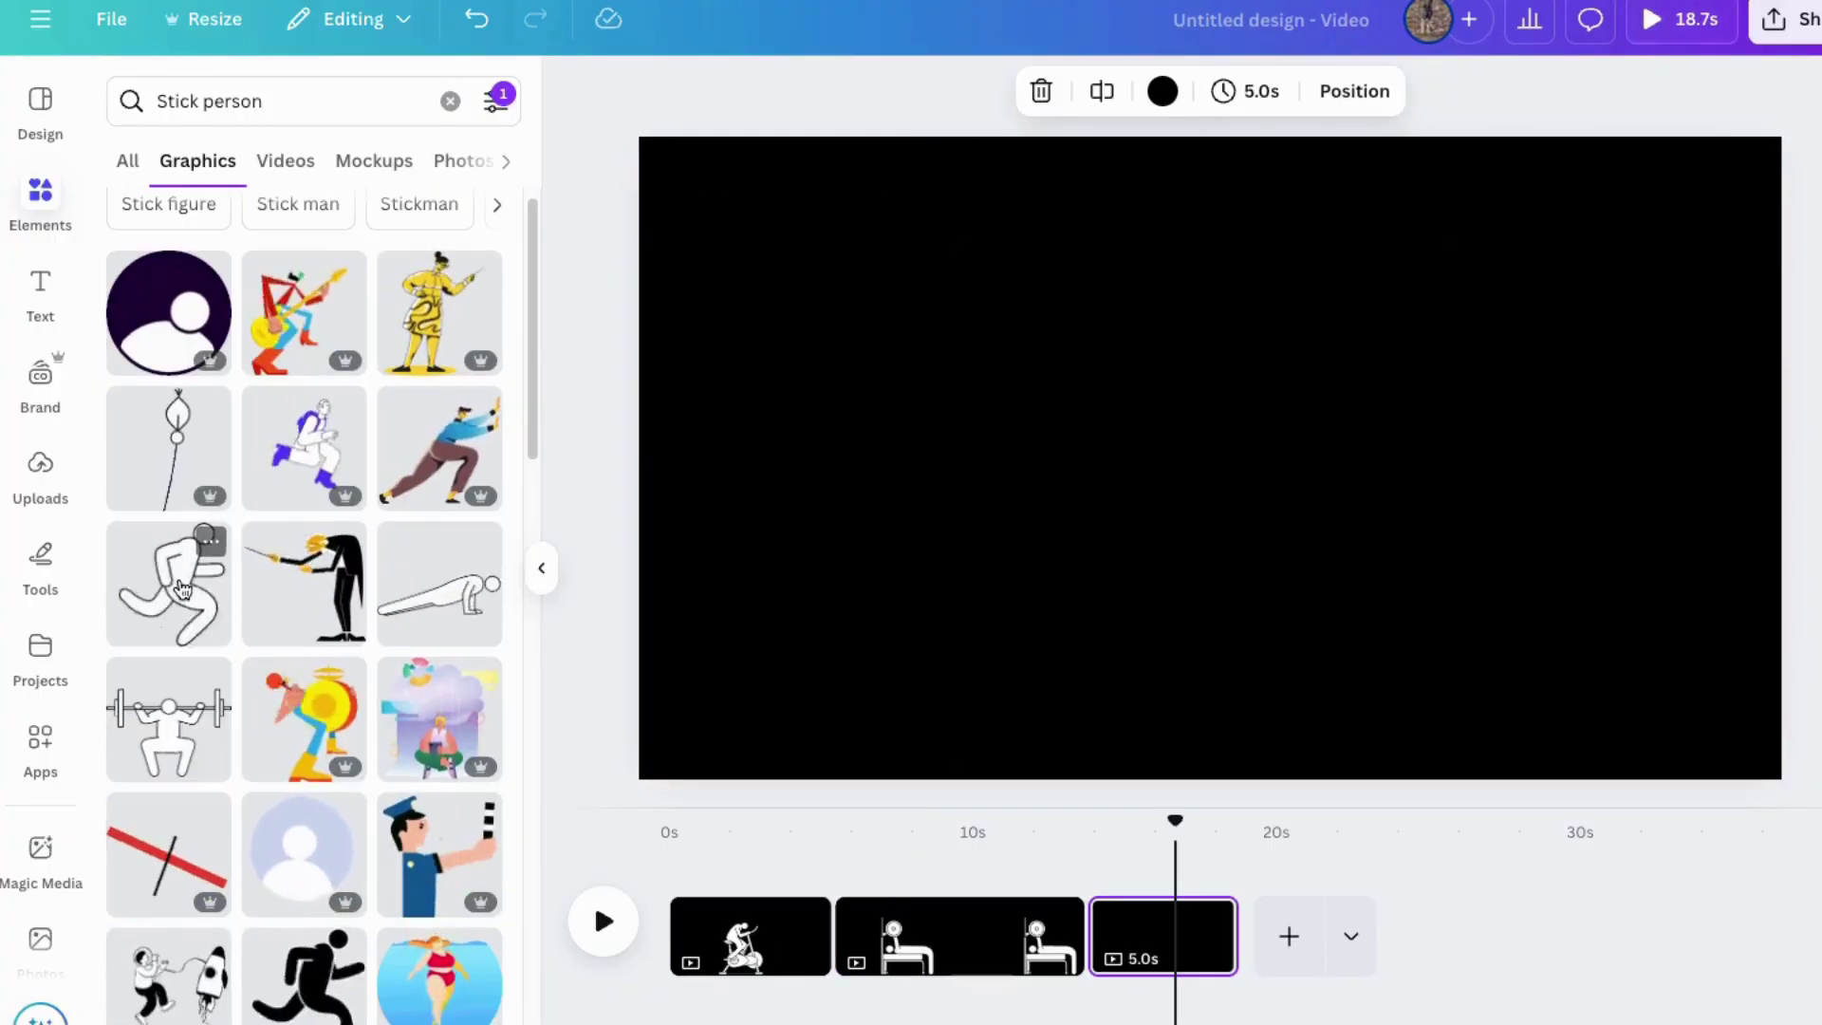
pyautogui.click(166, 585)
pyautogui.moveTo(1464, 202); pyautogui.dragTo(1307, 364)
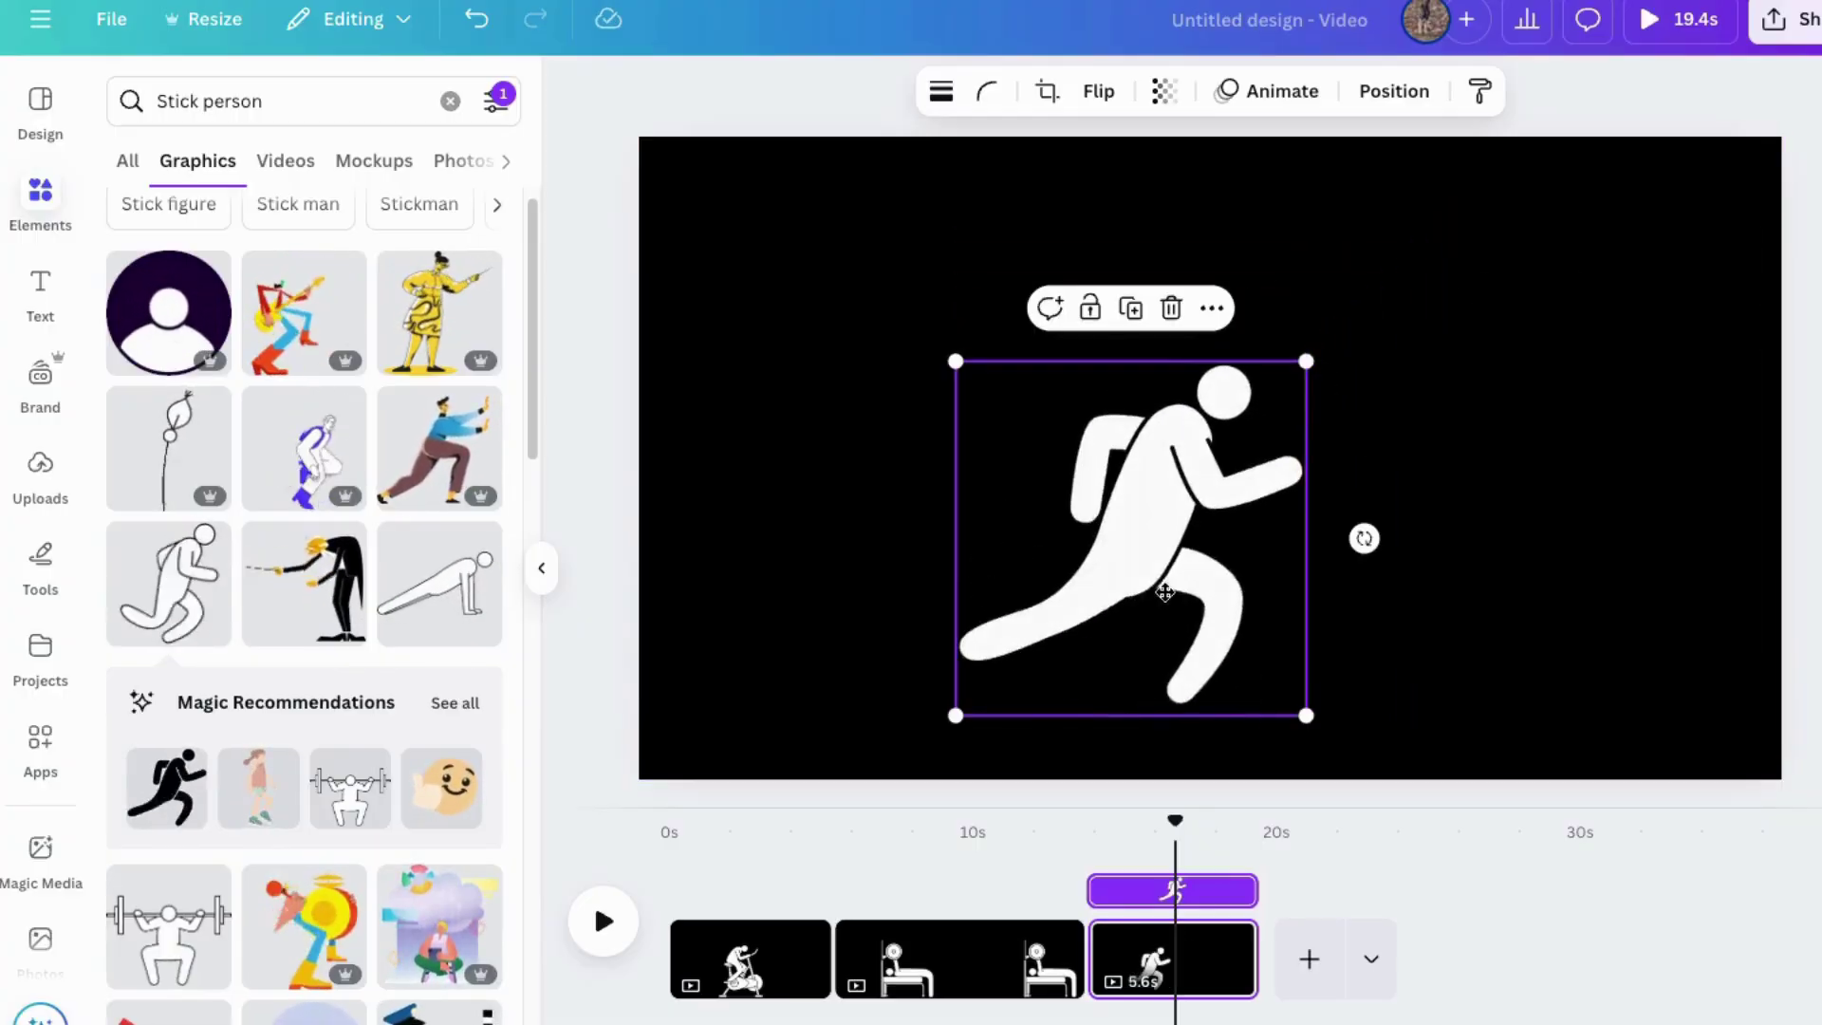
pyautogui.moveTo(1159, 589); pyautogui.dragTo(1167, 629)
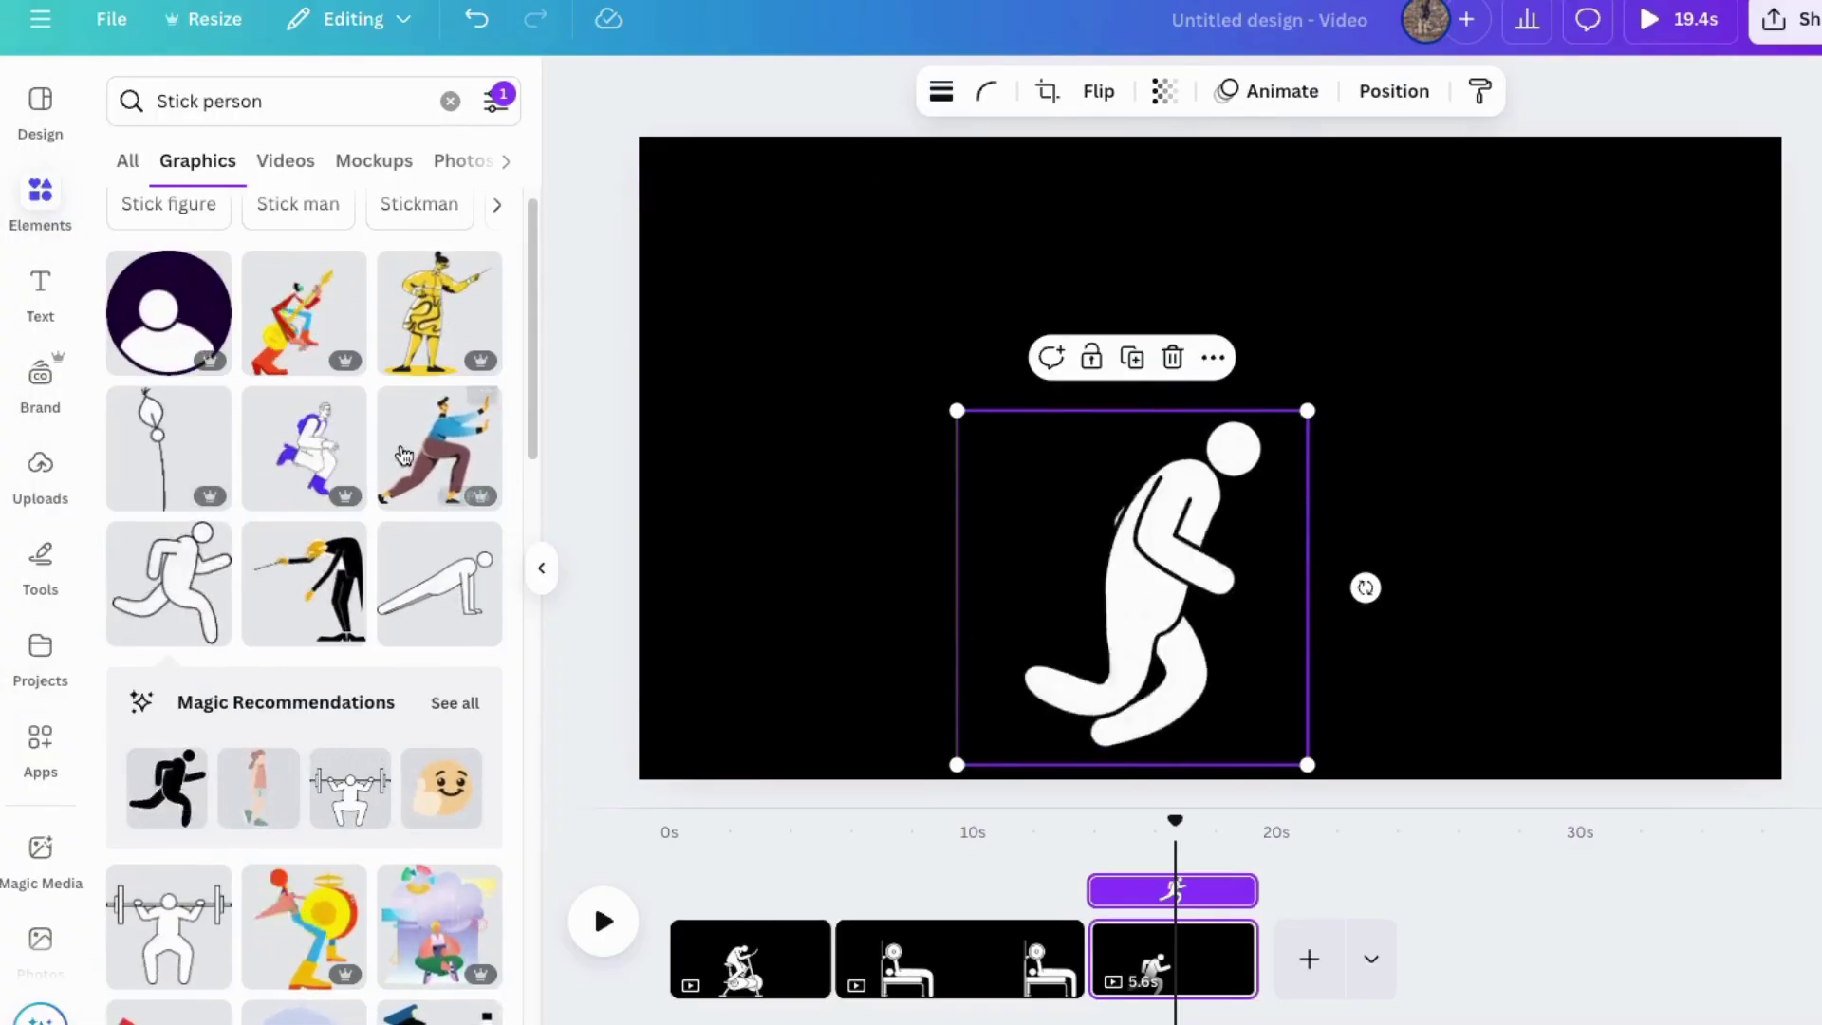
# Add the subheading 'Tiny steps still move you forward.' to page 3, enlarged and centred at top
pyautogui.click(38, 323)
pyautogui.click(919, 272)
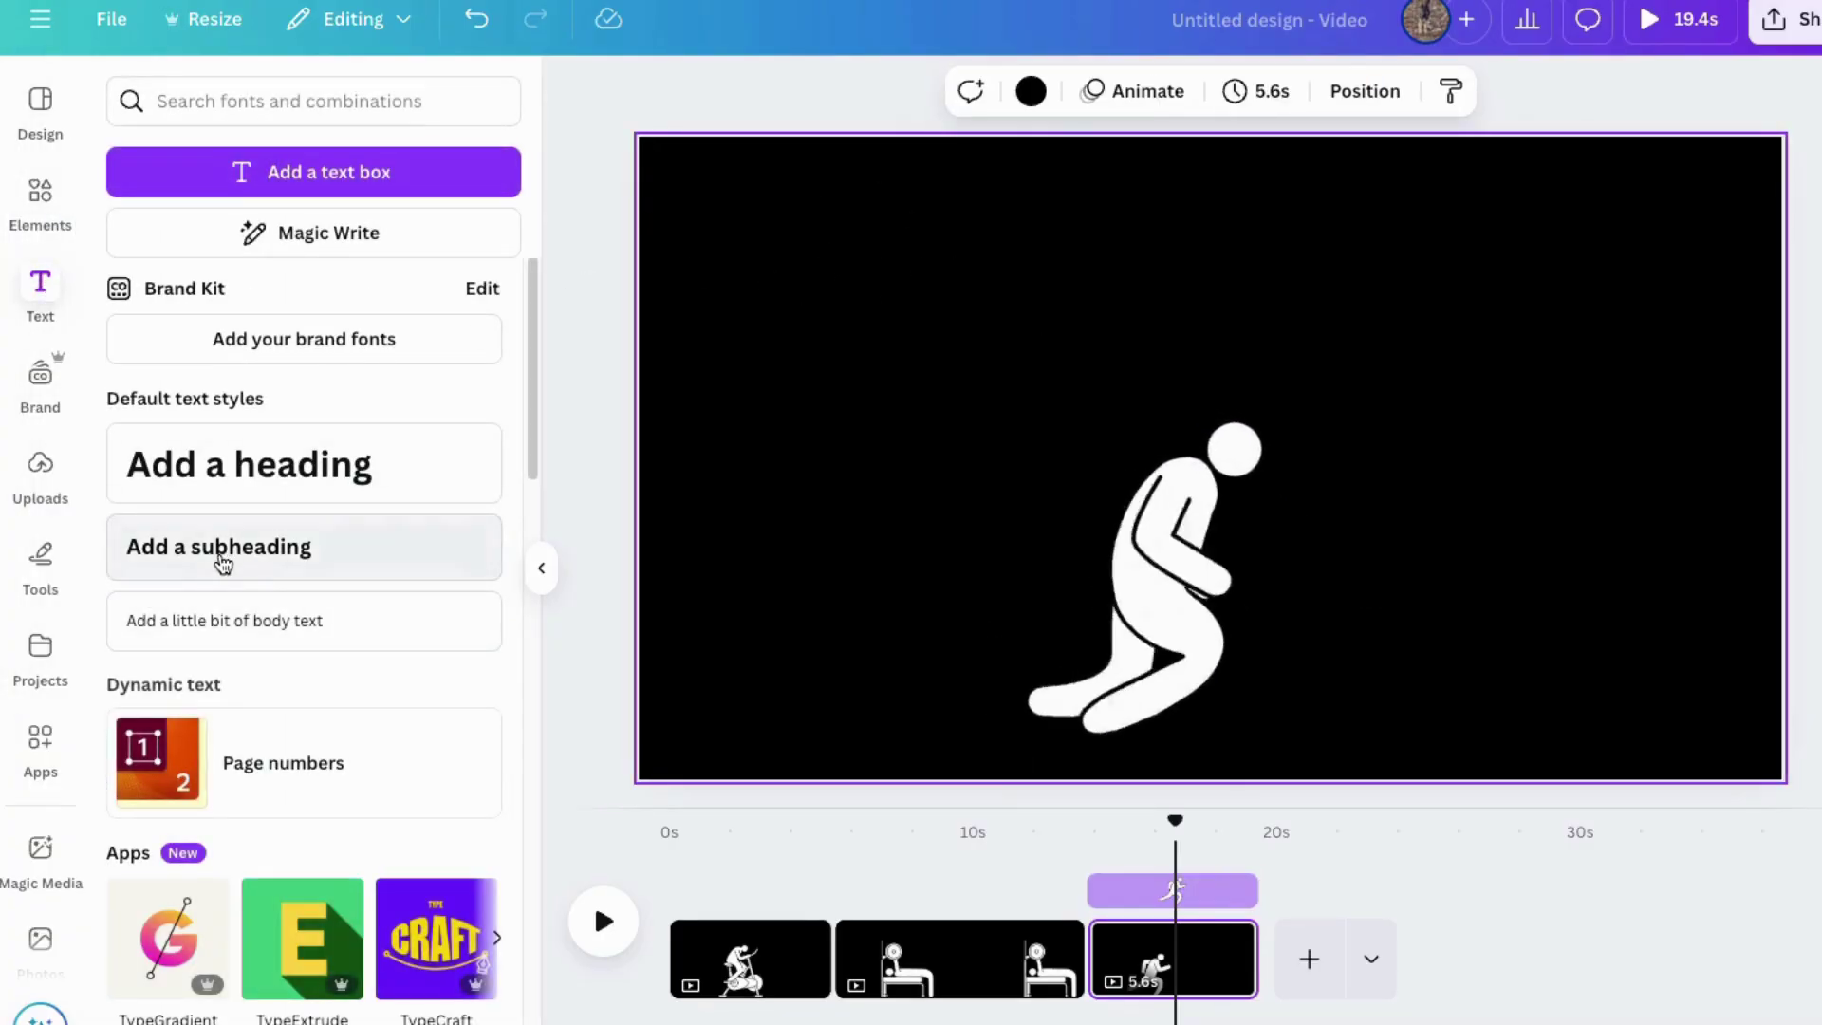
pyautogui.click(220, 548)
pyautogui.hotkey('ctrl', 'v')
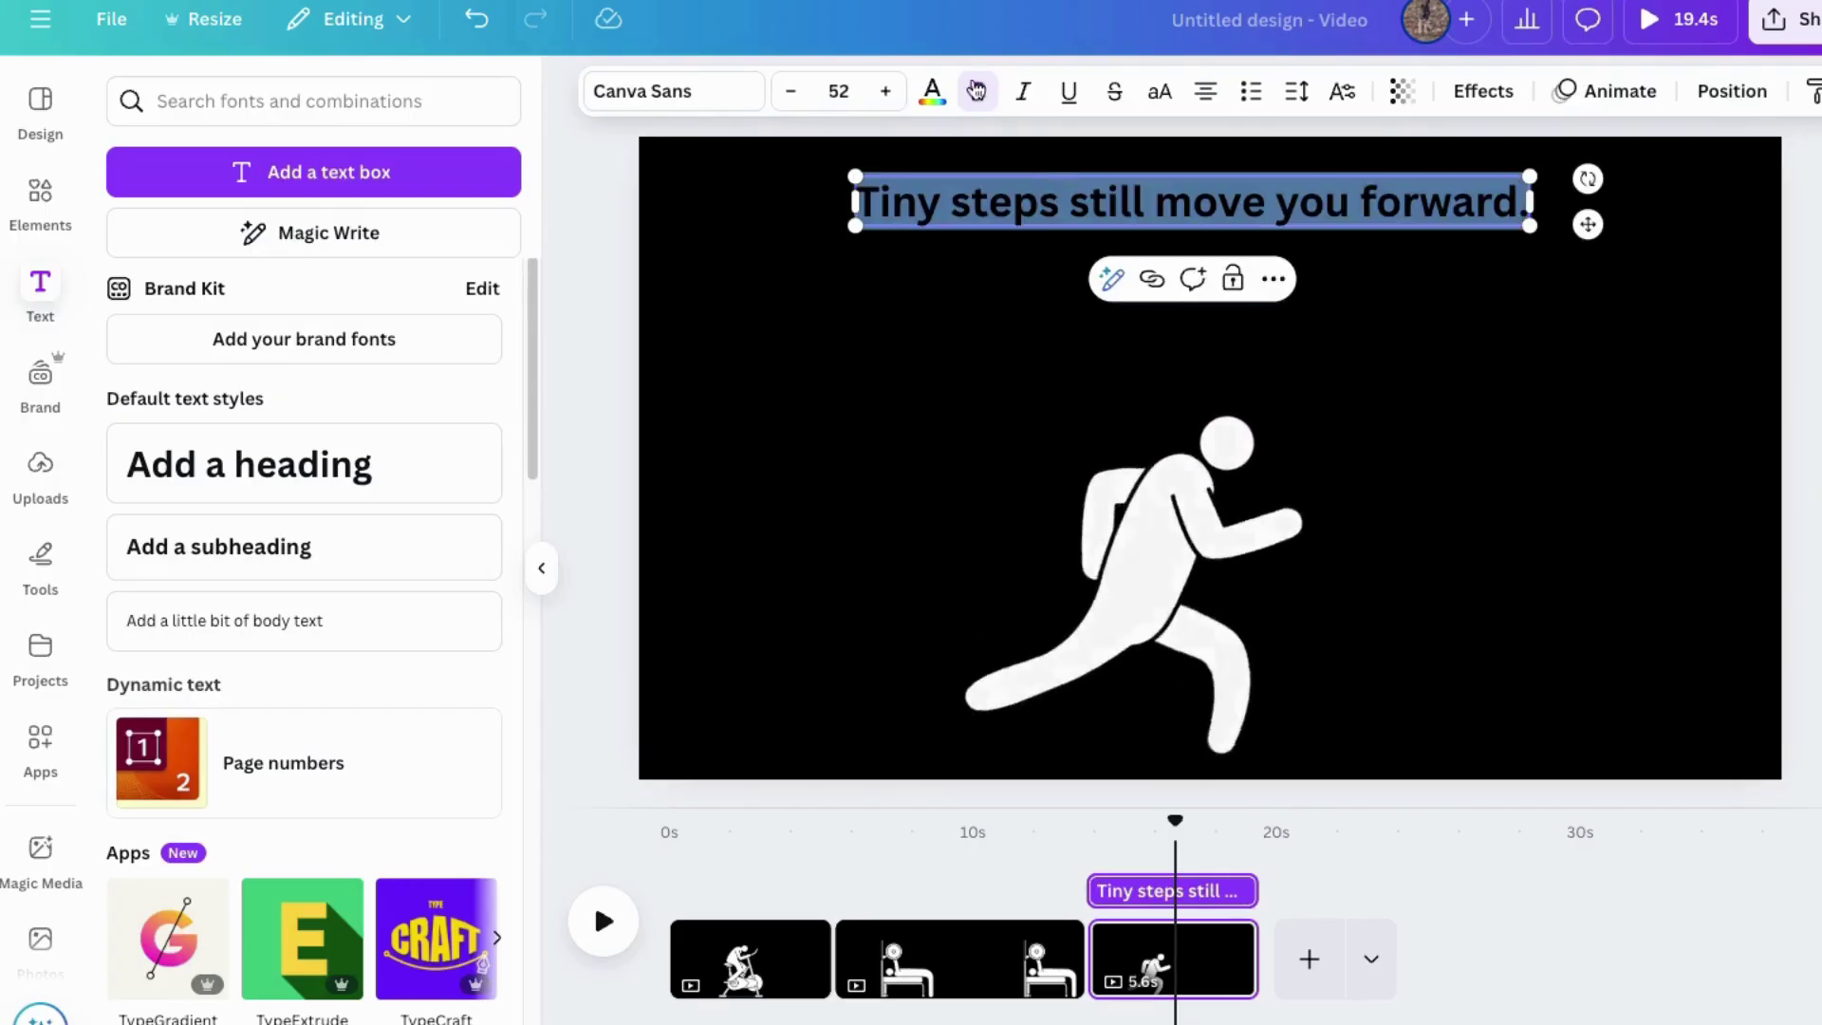
pyautogui.click(932, 91)
pyautogui.moveTo(855, 226); pyautogui.dragTo(695, 238)
pyautogui.click(607, 275)
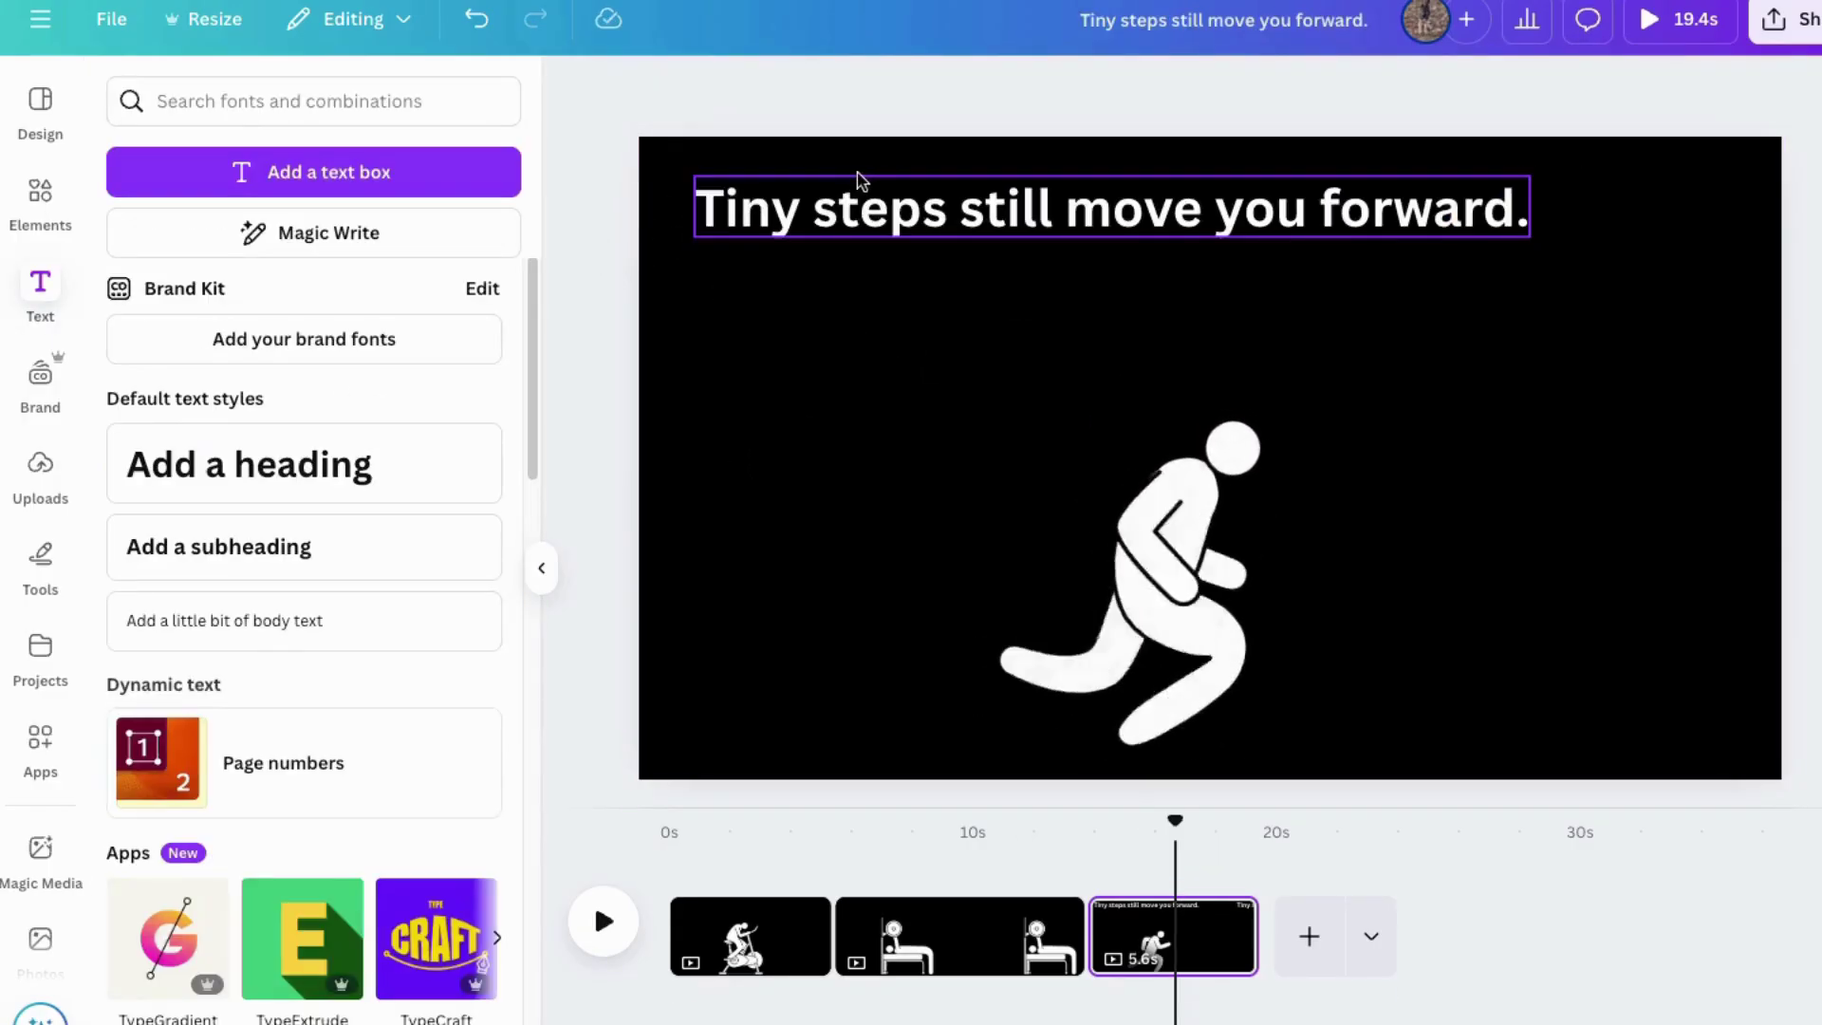
pyautogui.moveTo(868, 223); pyautogui.dragTo(970, 216)
# Give the quote a faster Typewriter animation and move the runner off the left edge
pyautogui.click(1607, 90)
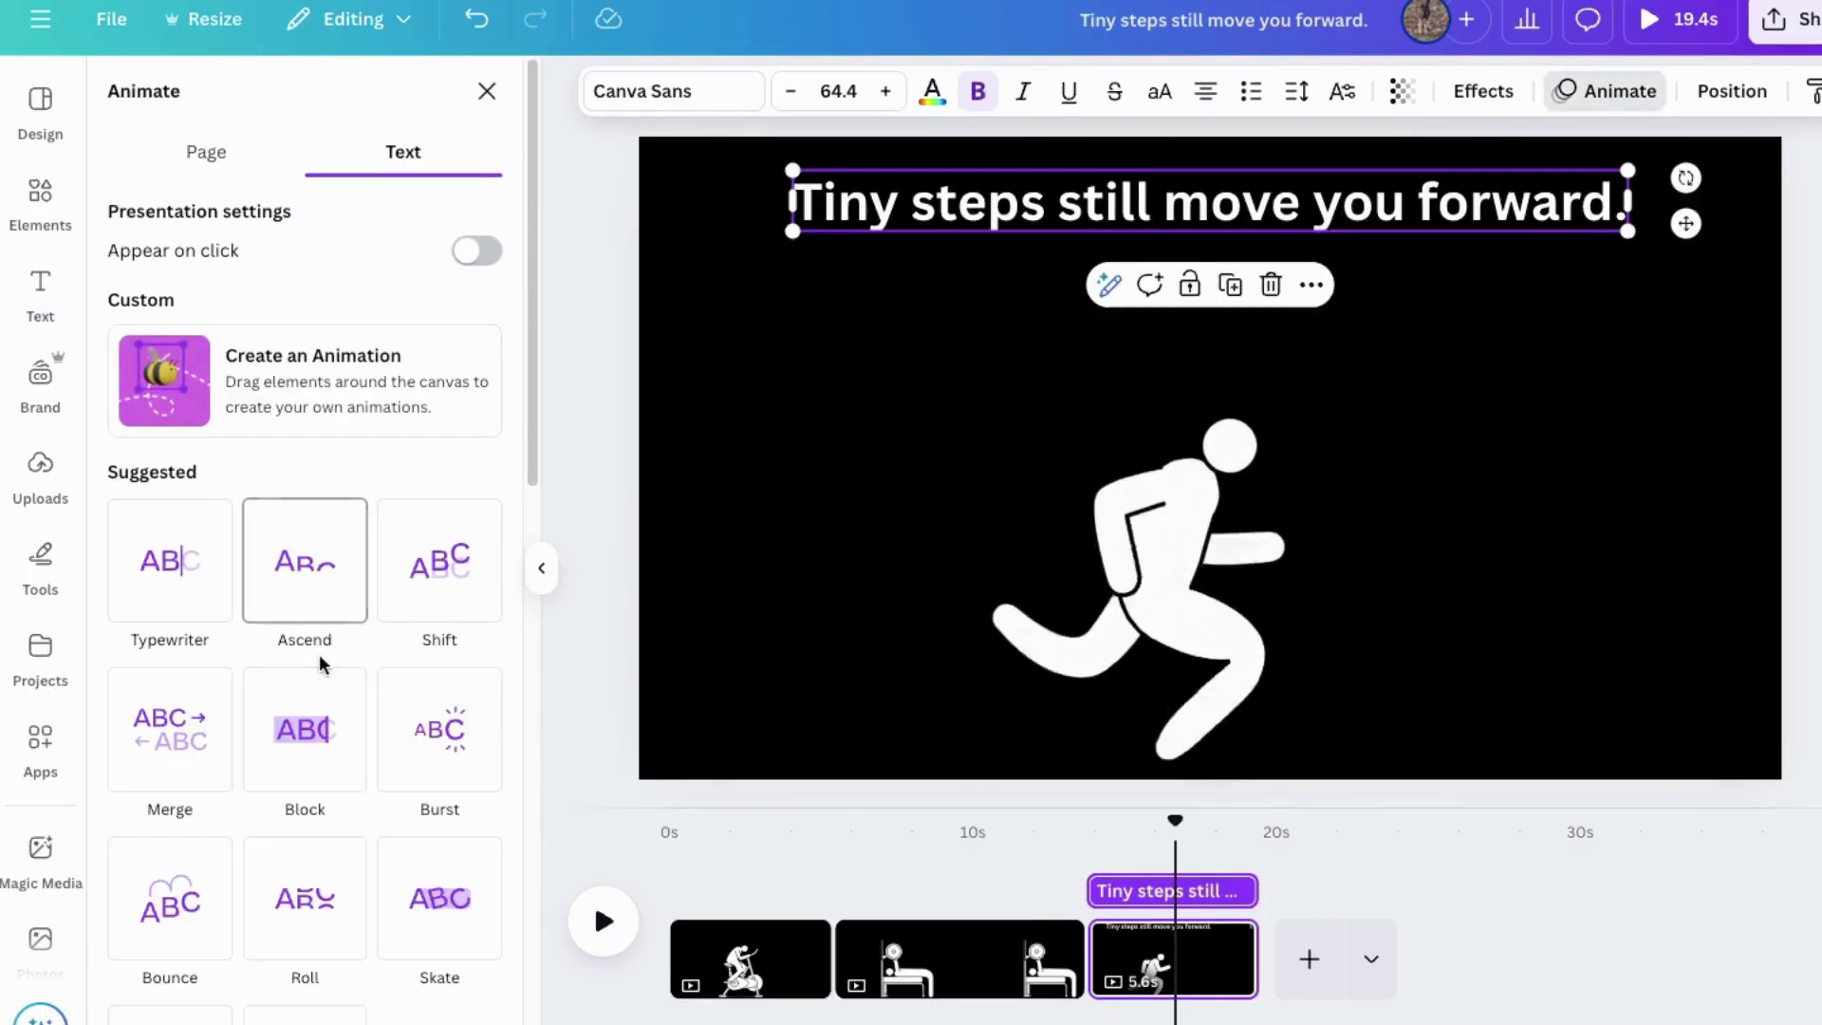
pyautogui.click(158, 549)
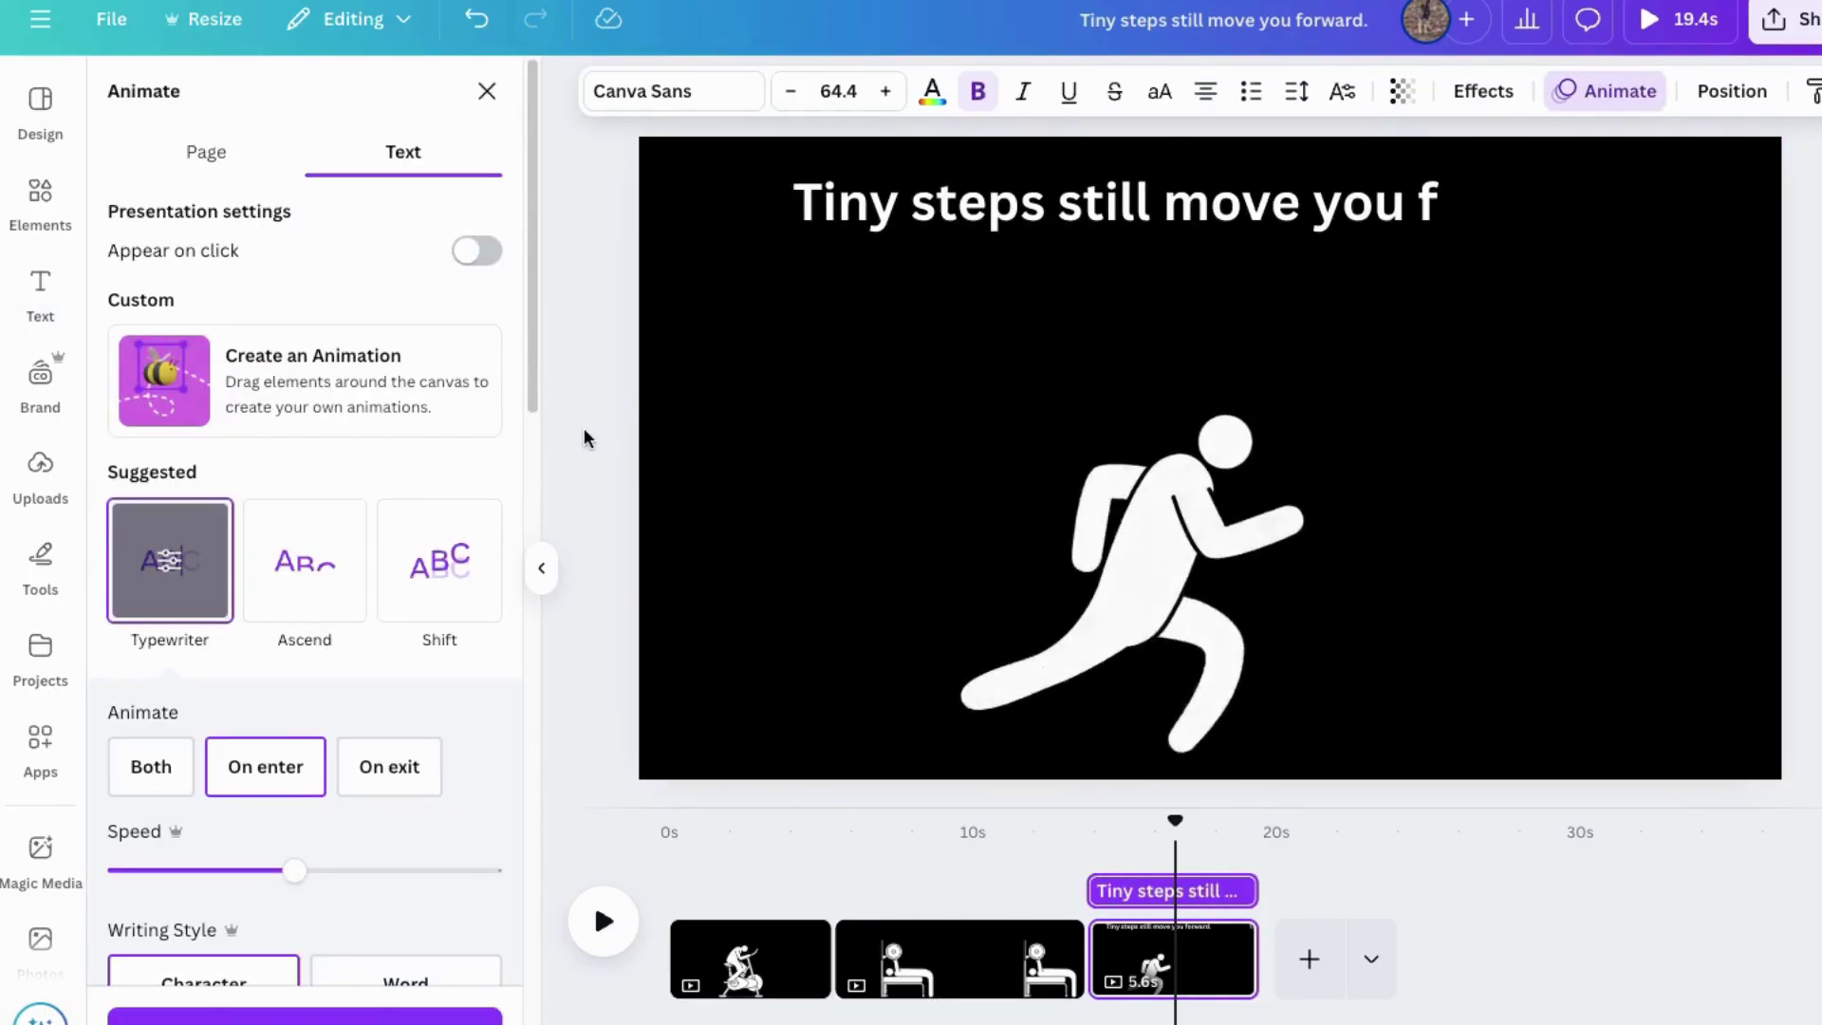
pyautogui.moveTo(294, 870); pyautogui.dragTo(333, 868)
pyautogui.click(1202, 634)
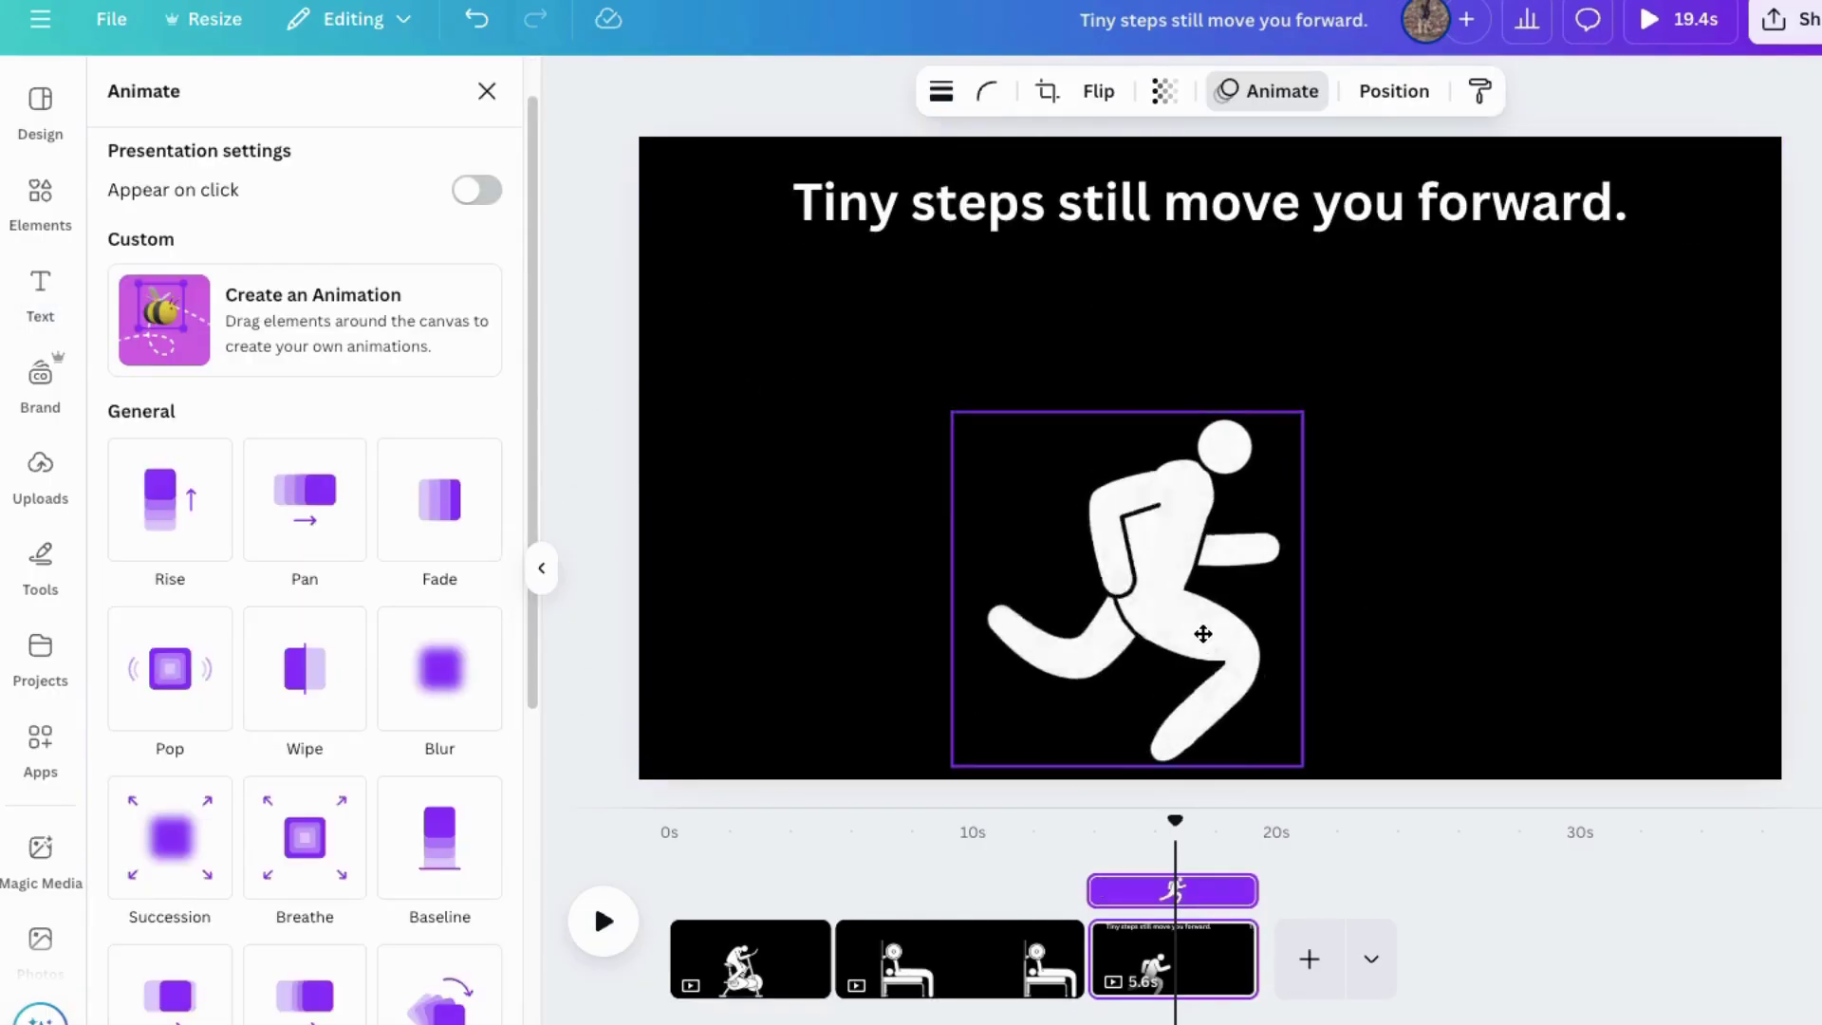
pyautogui.moveTo(1203, 634); pyautogui.dragTo(621, 653)
# Animate the runner along a custom path from off-canvas across the page, with Steady movement style
pyautogui.click(1277, 112)
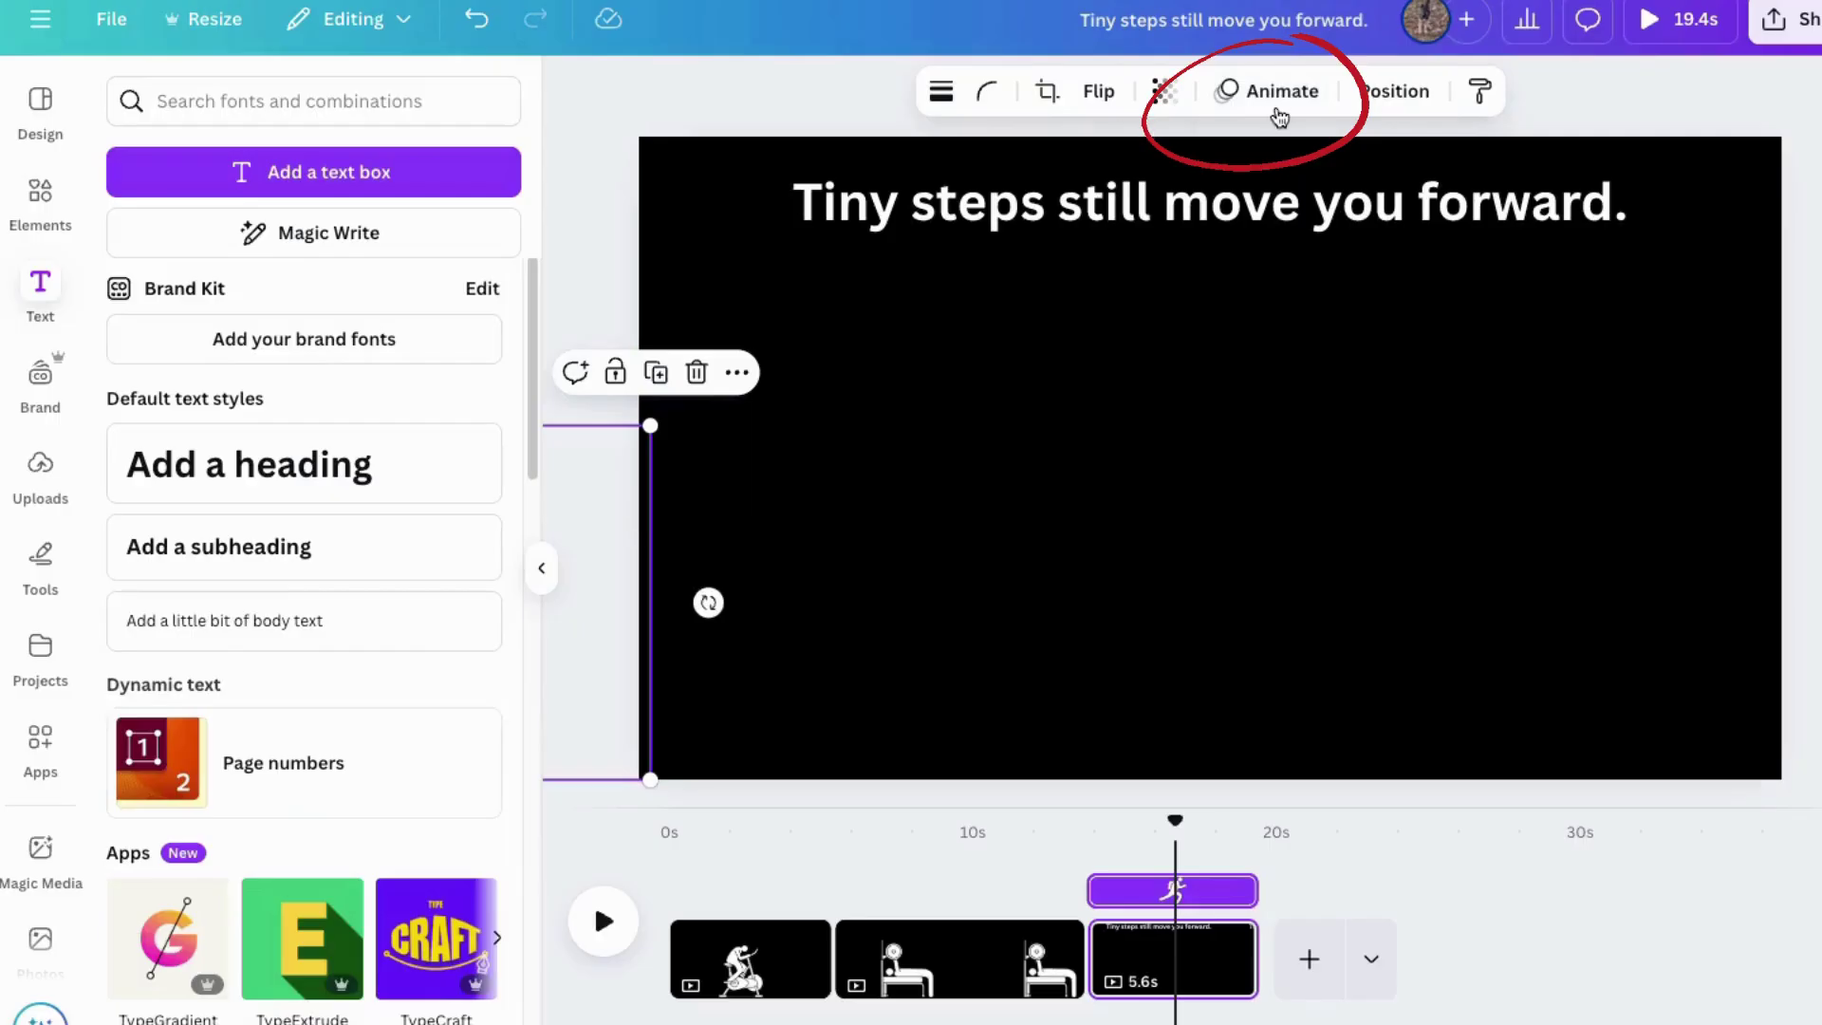
pyautogui.click(1278, 112)
pyautogui.click(238, 365)
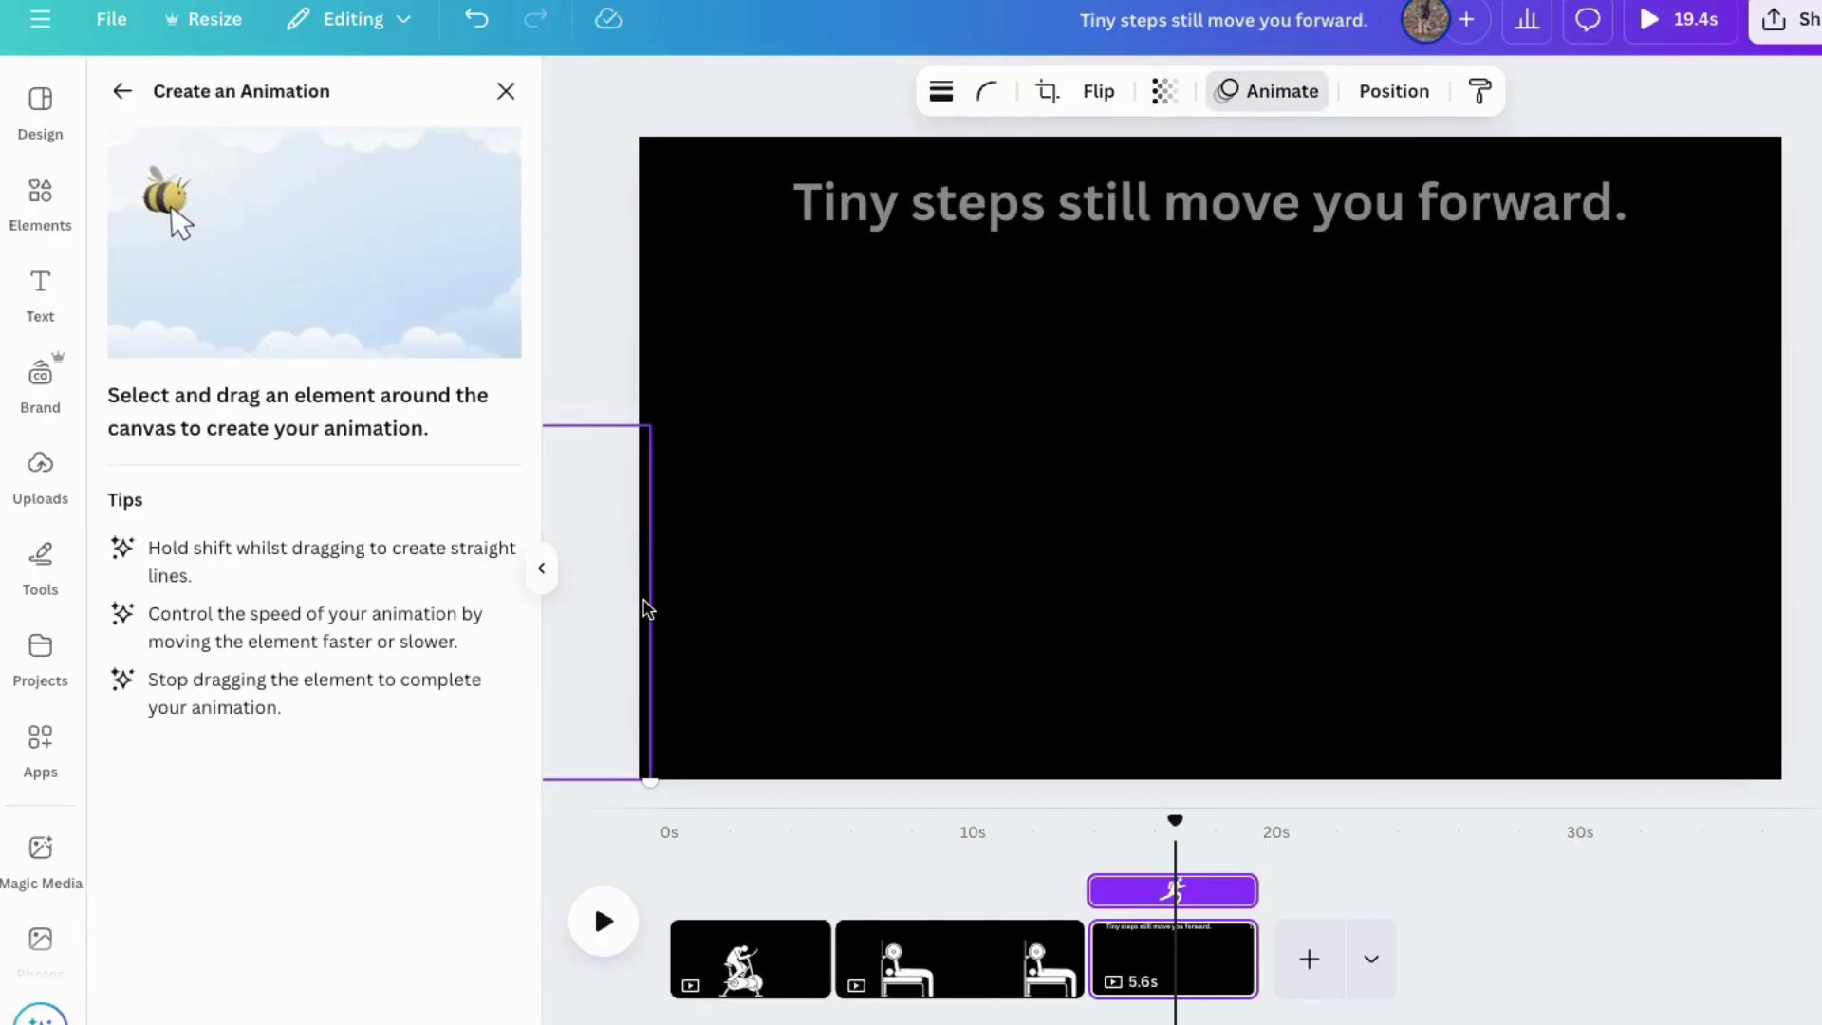
pyautogui.moveTo(630, 577)
pyautogui.mouseDown()
pyautogui.moveTo(1082, 606)
pyautogui.moveTo(1767, 699)
pyautogui.moveTo(1788, 642)
pyautogui.moveTo(1761, 651)
pyautogui.mouseUp()
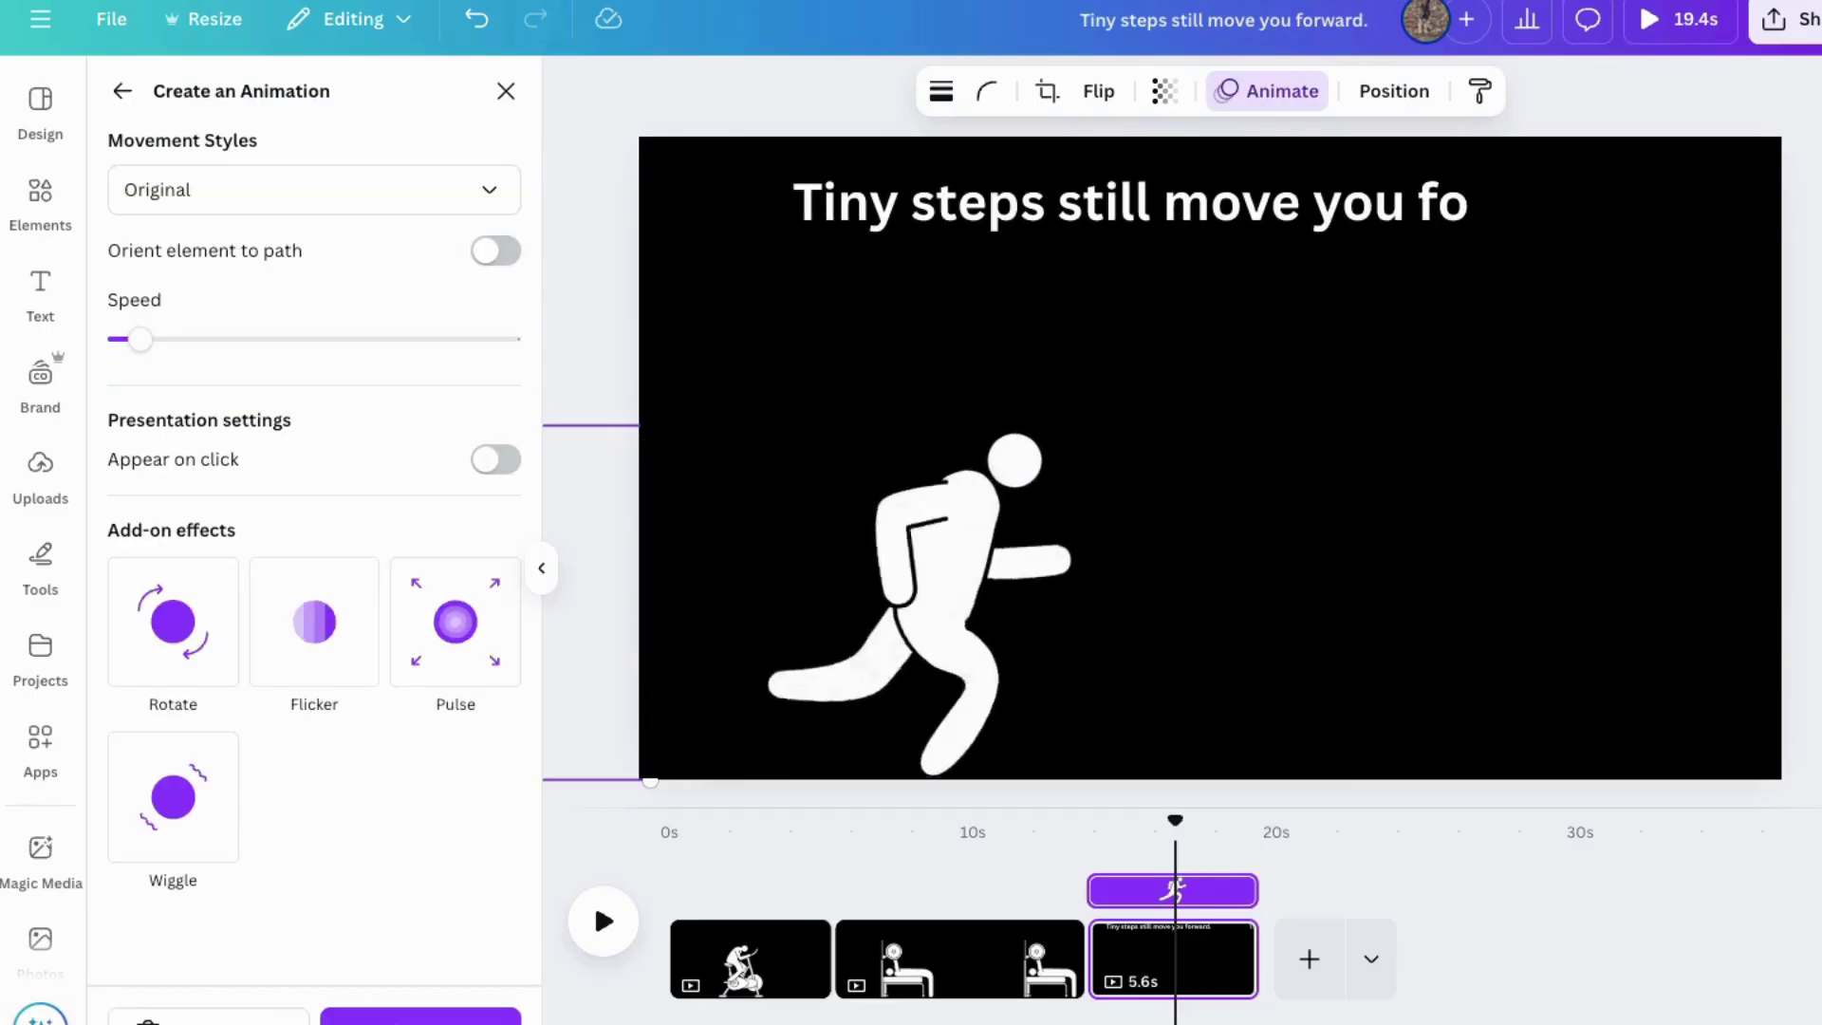
pyautogui.click(285, 189)
pyautogui.click(159, 364)
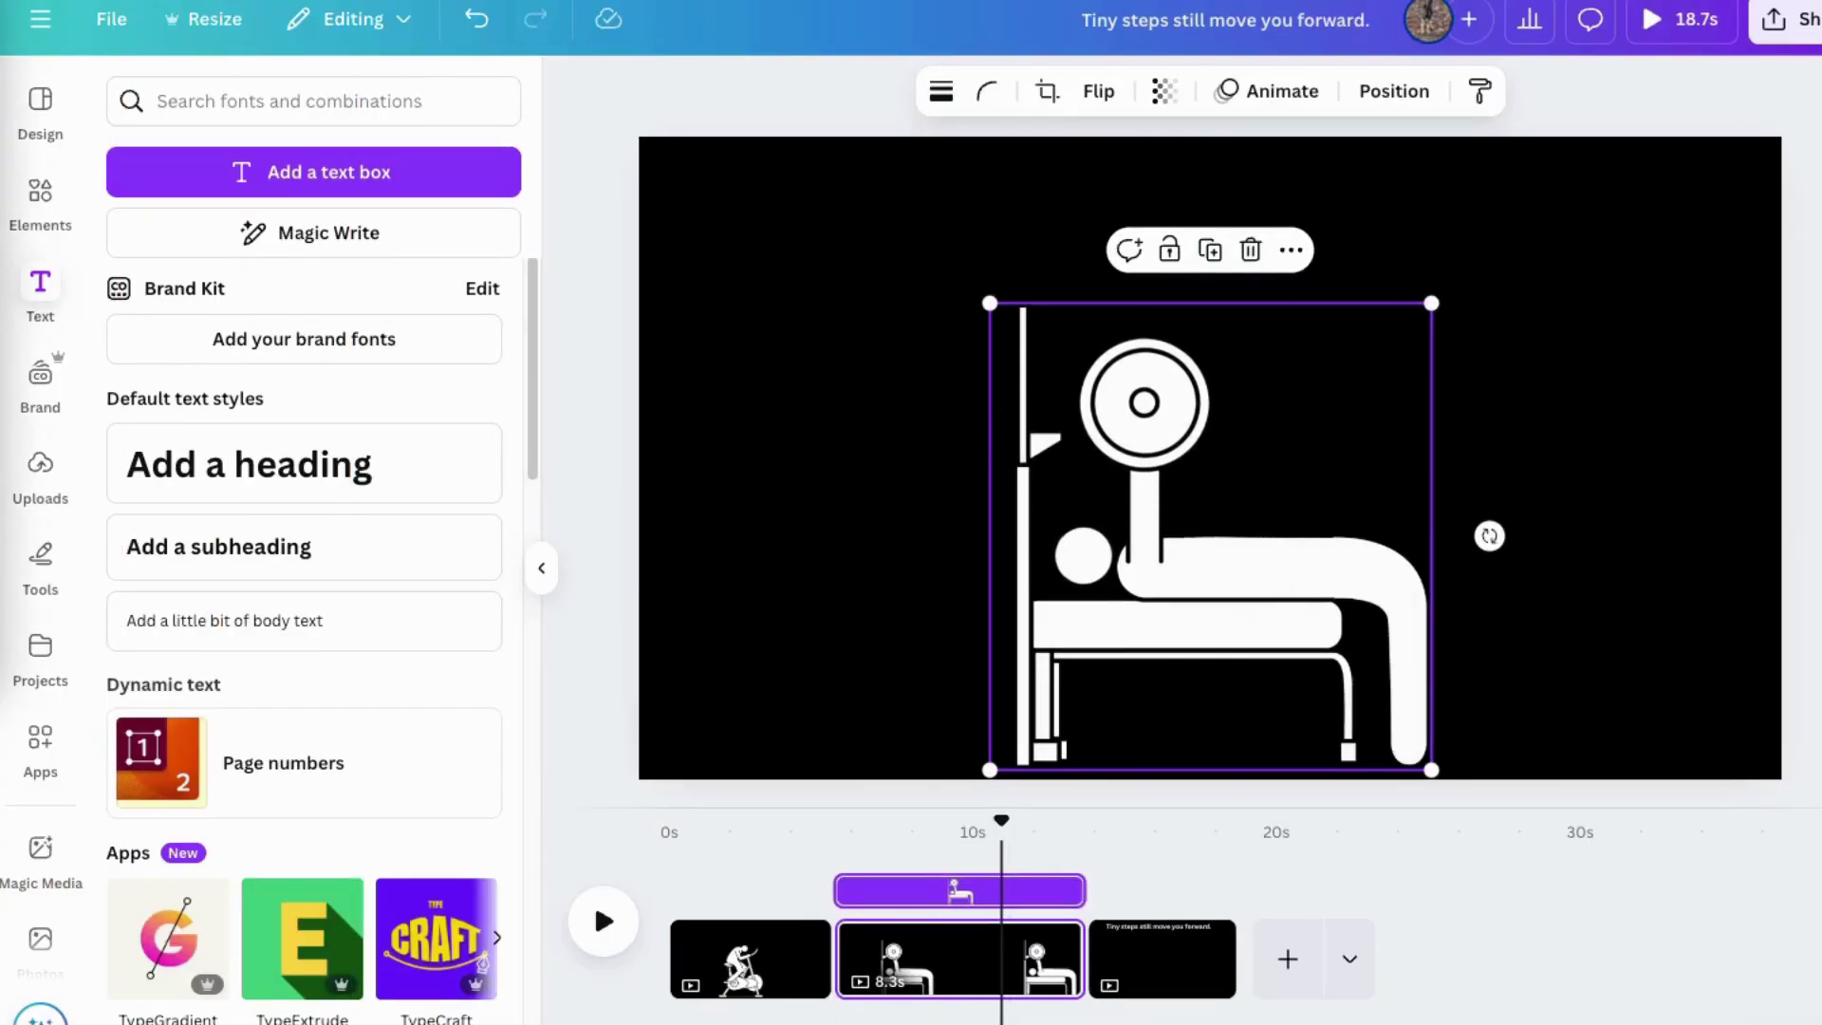
# Paste a quote at the top of the bench-press page in white with a faster Typewriter animation
pyautogui.click(219, 546)
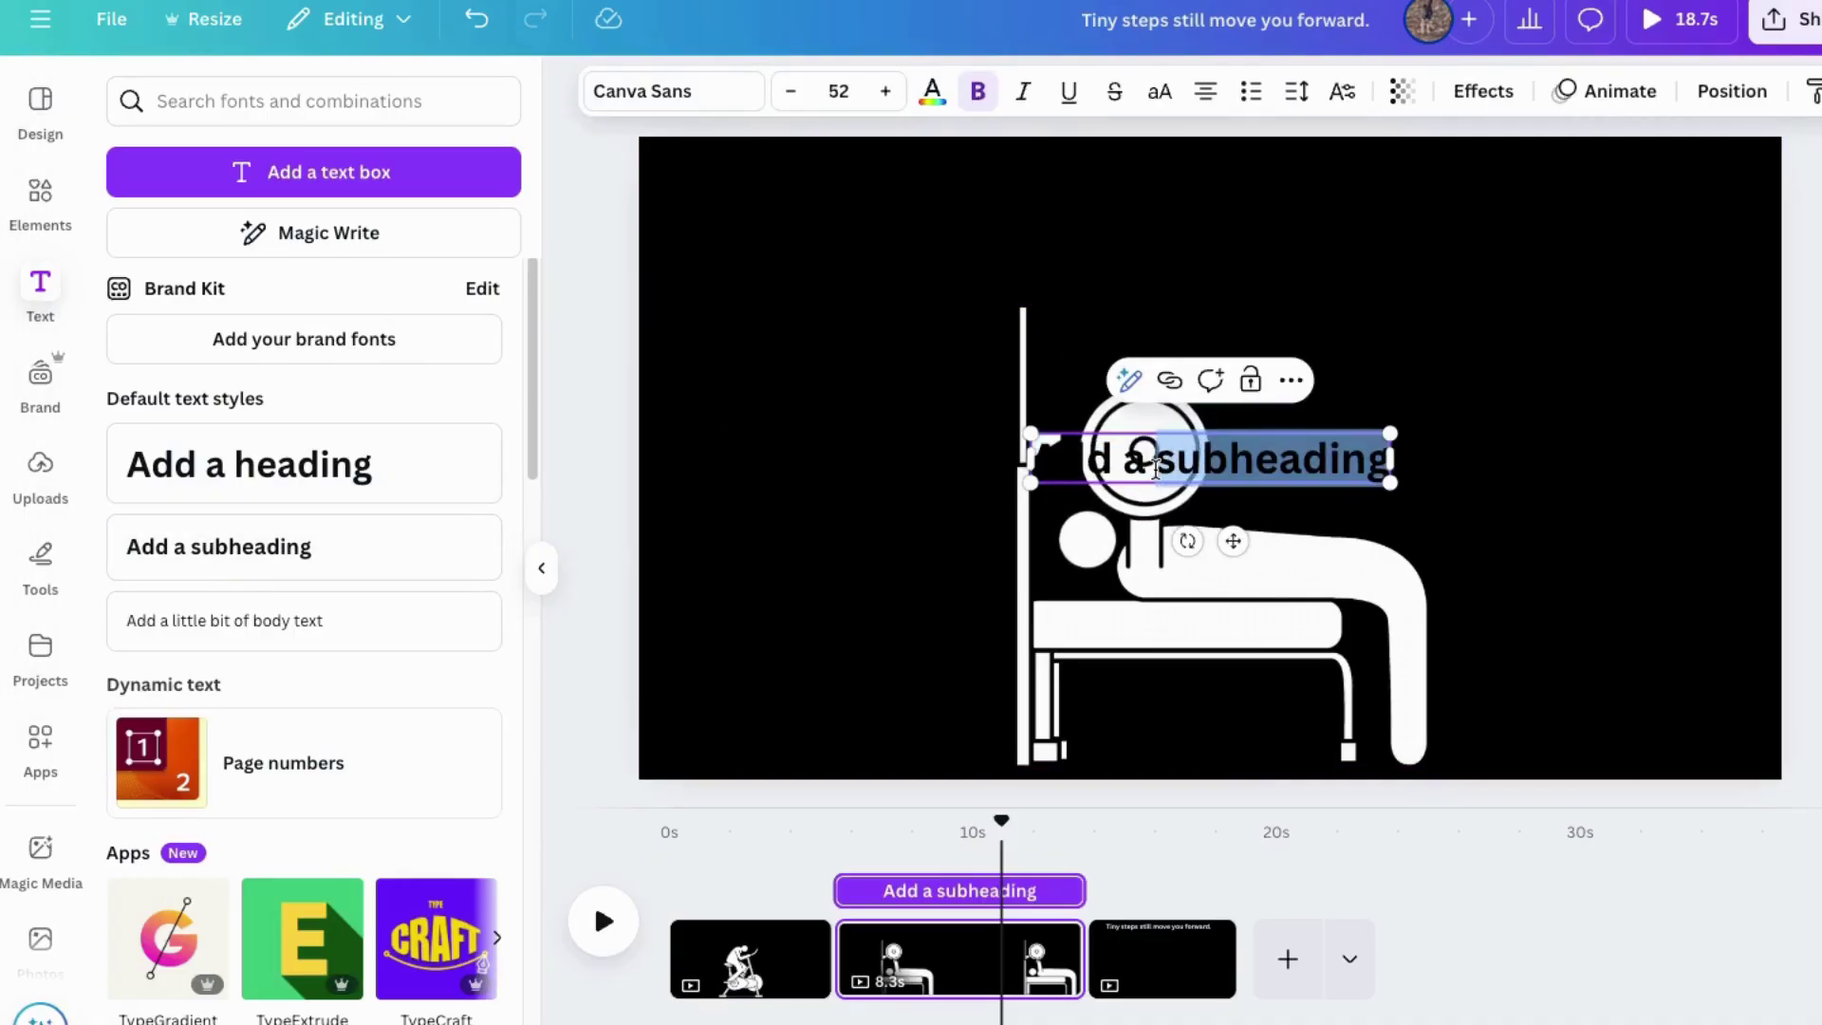
pyautogui.hotkey('ctrl', 'v')
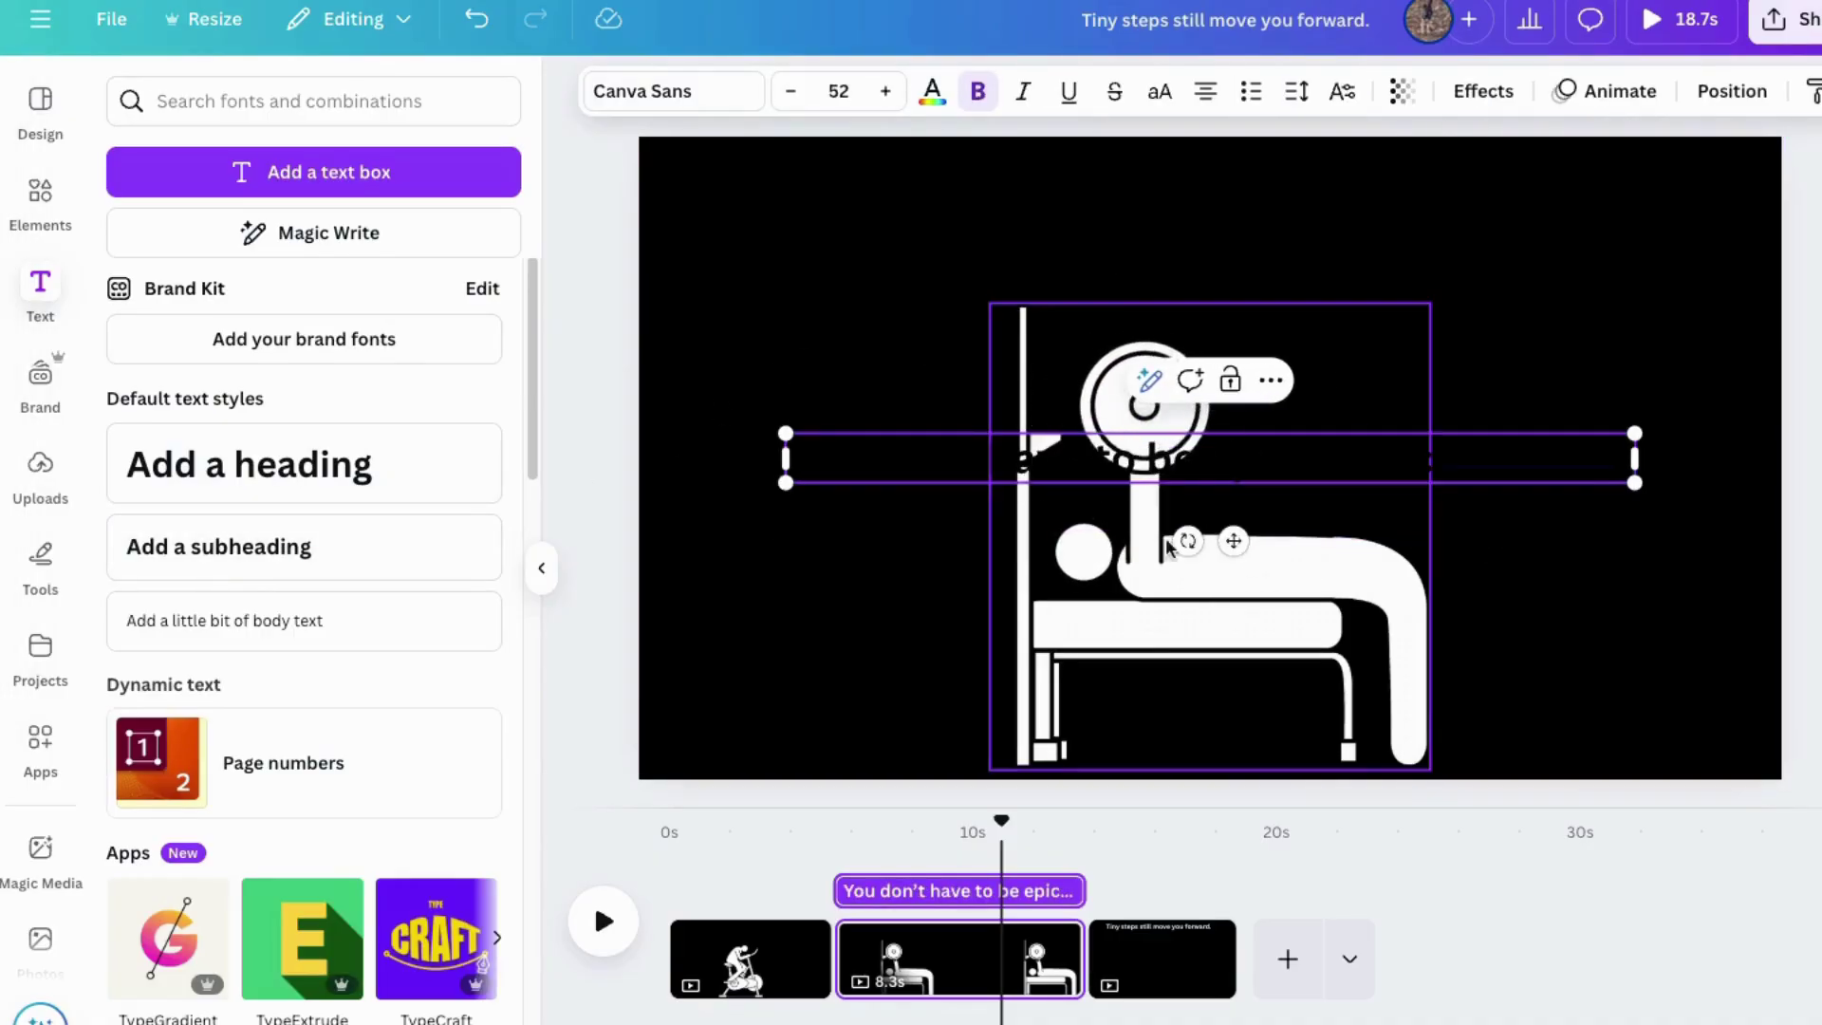
pyautogui.moveTo(1169, 548); pyautogui.dragTo(988, 191)
pyautogui.tripleClick(988, 191)
pyautogui.click(932, 90)
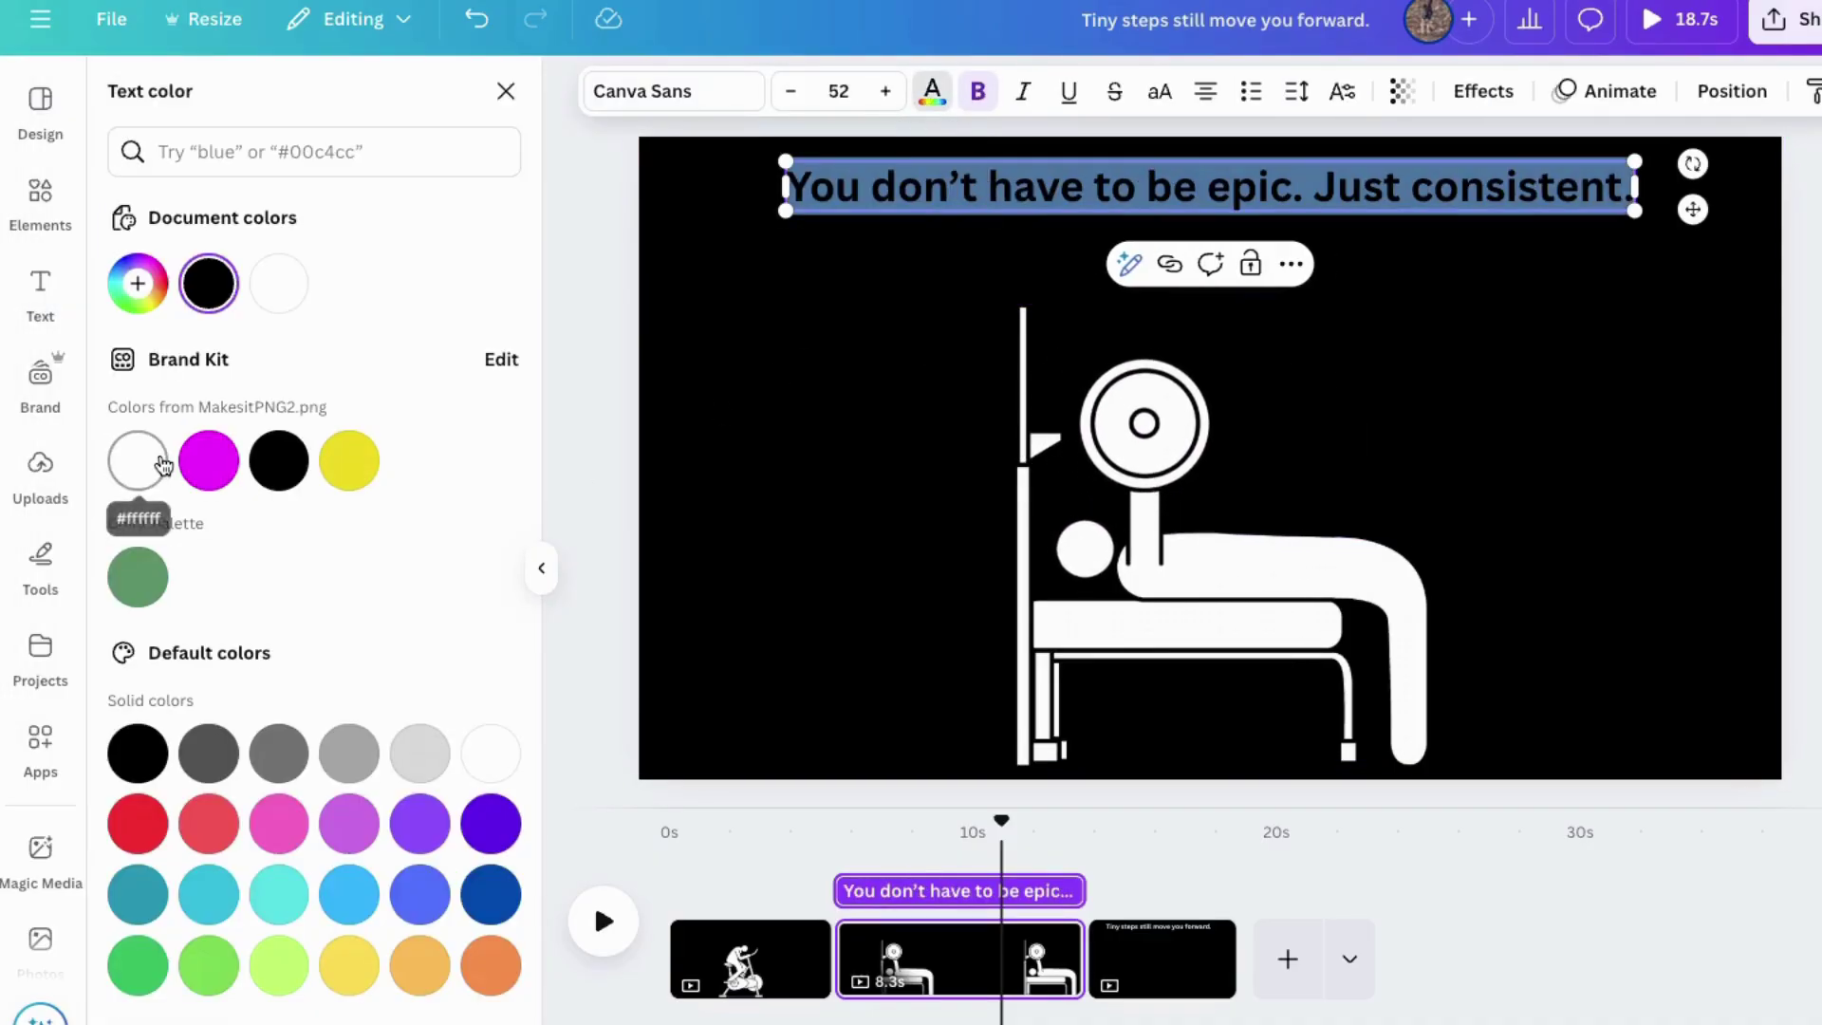
pyautogui.click(138, 462)
pyautogui.click(1613, 91)
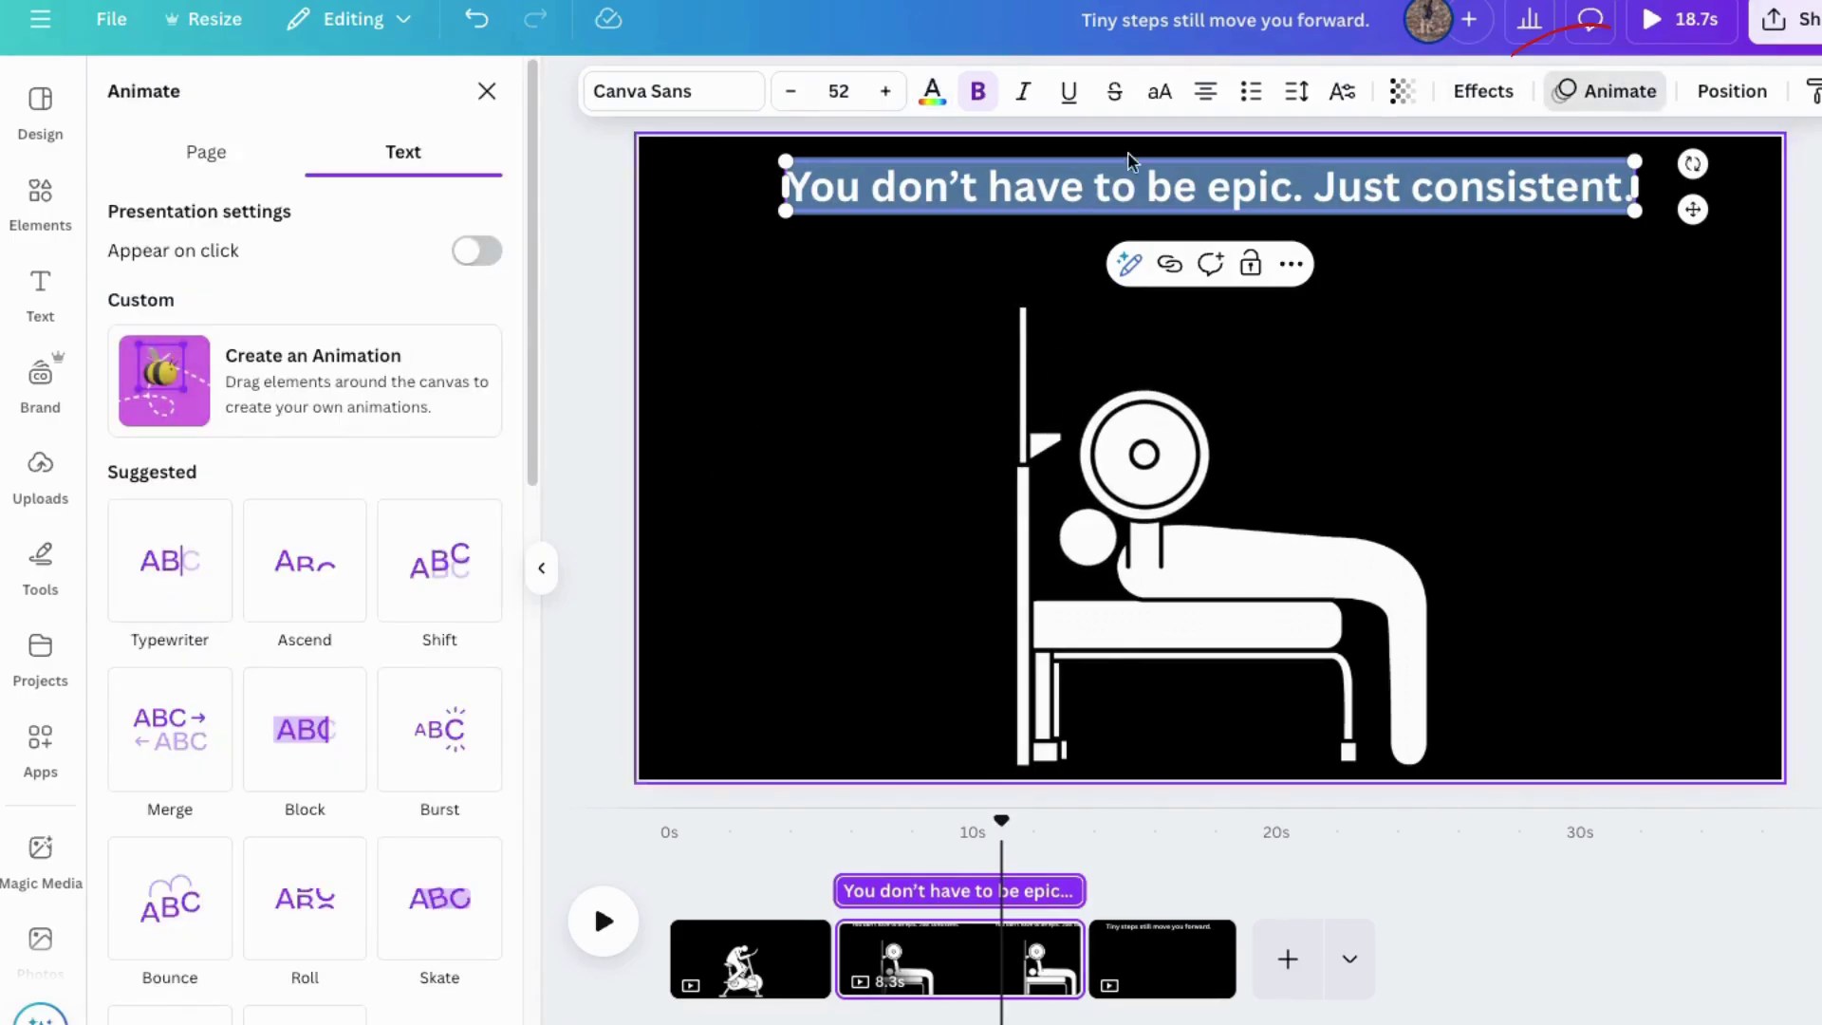
pyautogui.click(169, 598)
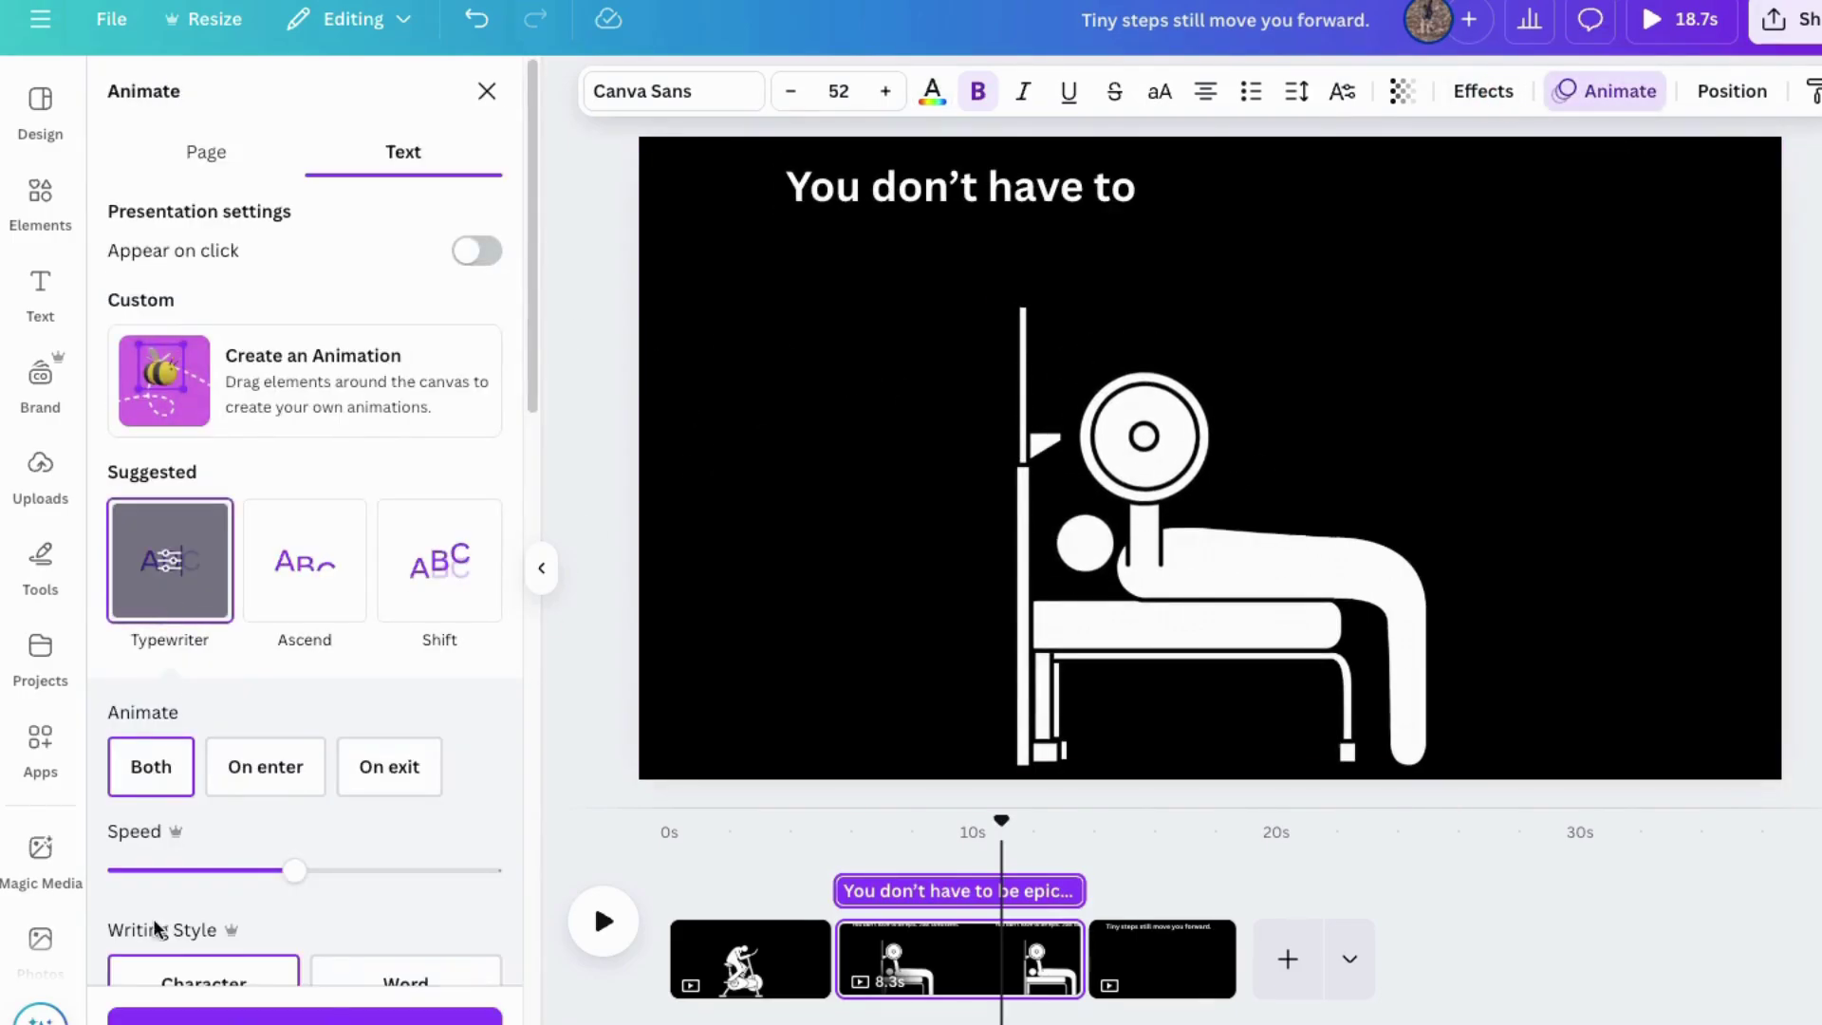
pyautogui.moveTo(295, 870); pyautogui.dragTo(336, 870)
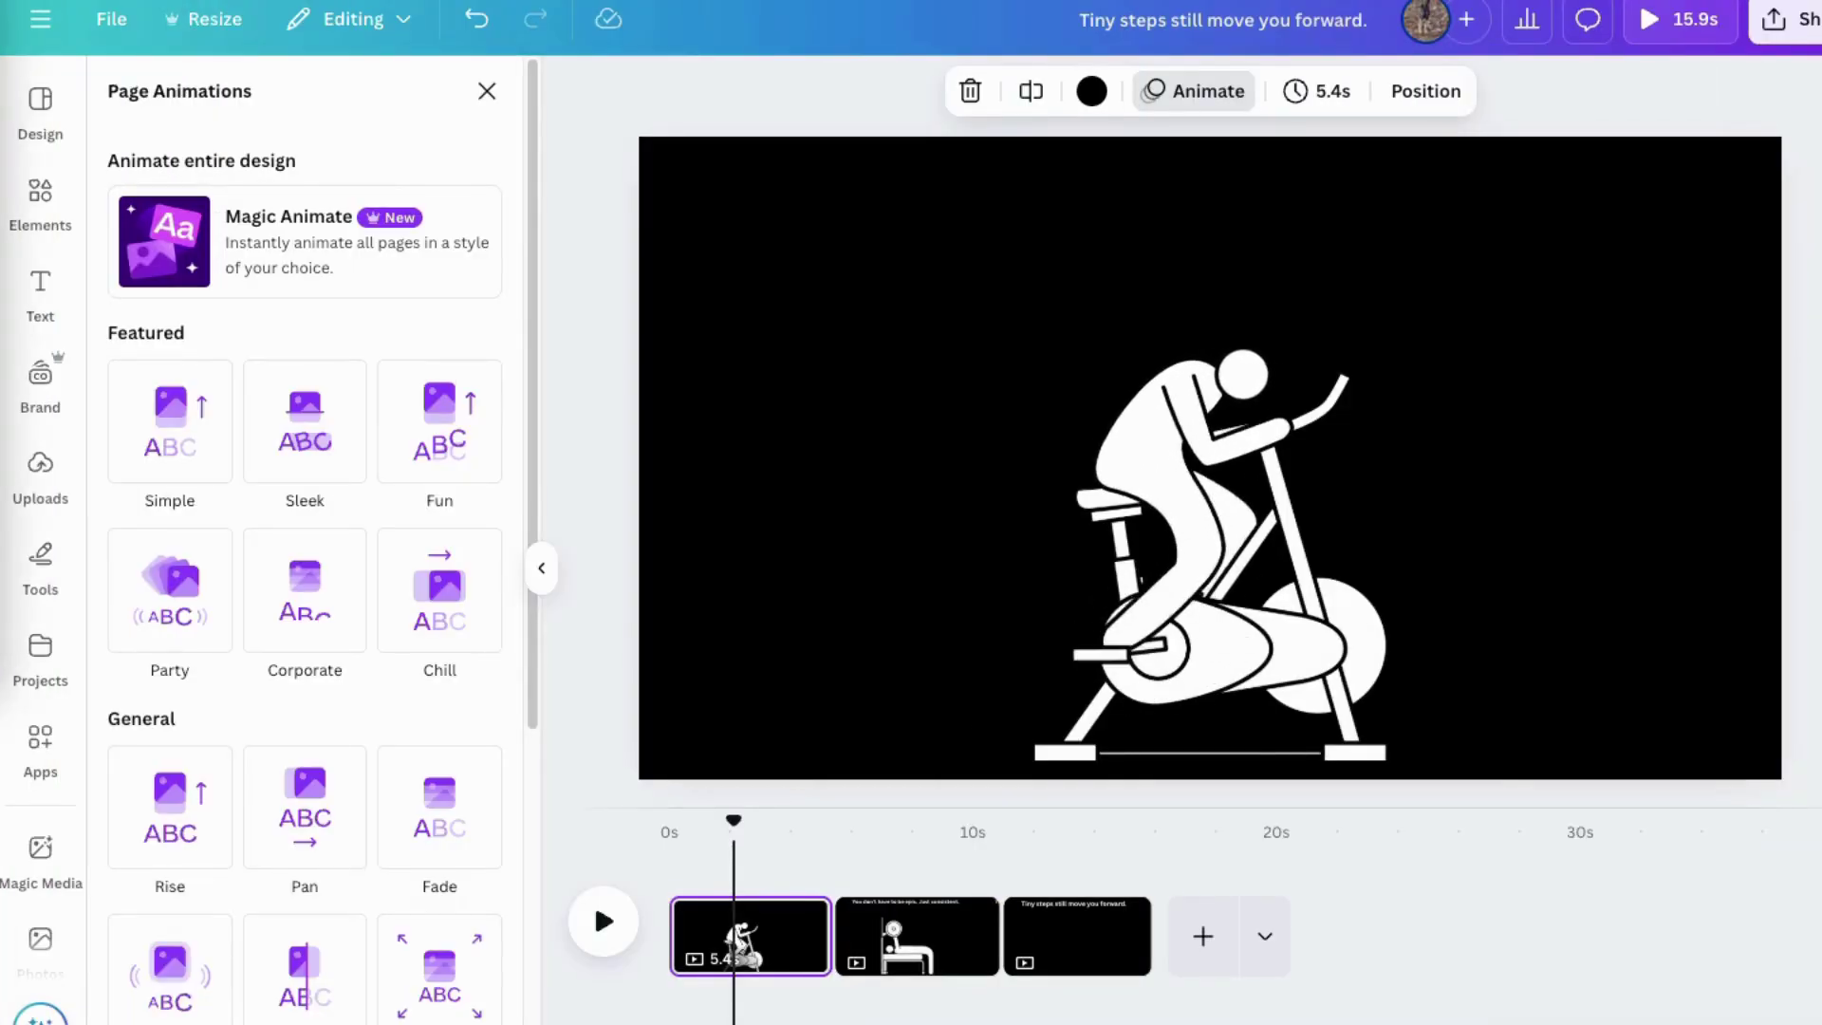
# Move 'Keep going. You're not a quitter!' to the top of page 1, white, with Typewriter animation
pyautogui.click(41, 292)
pyautogui.click(1129, 481)
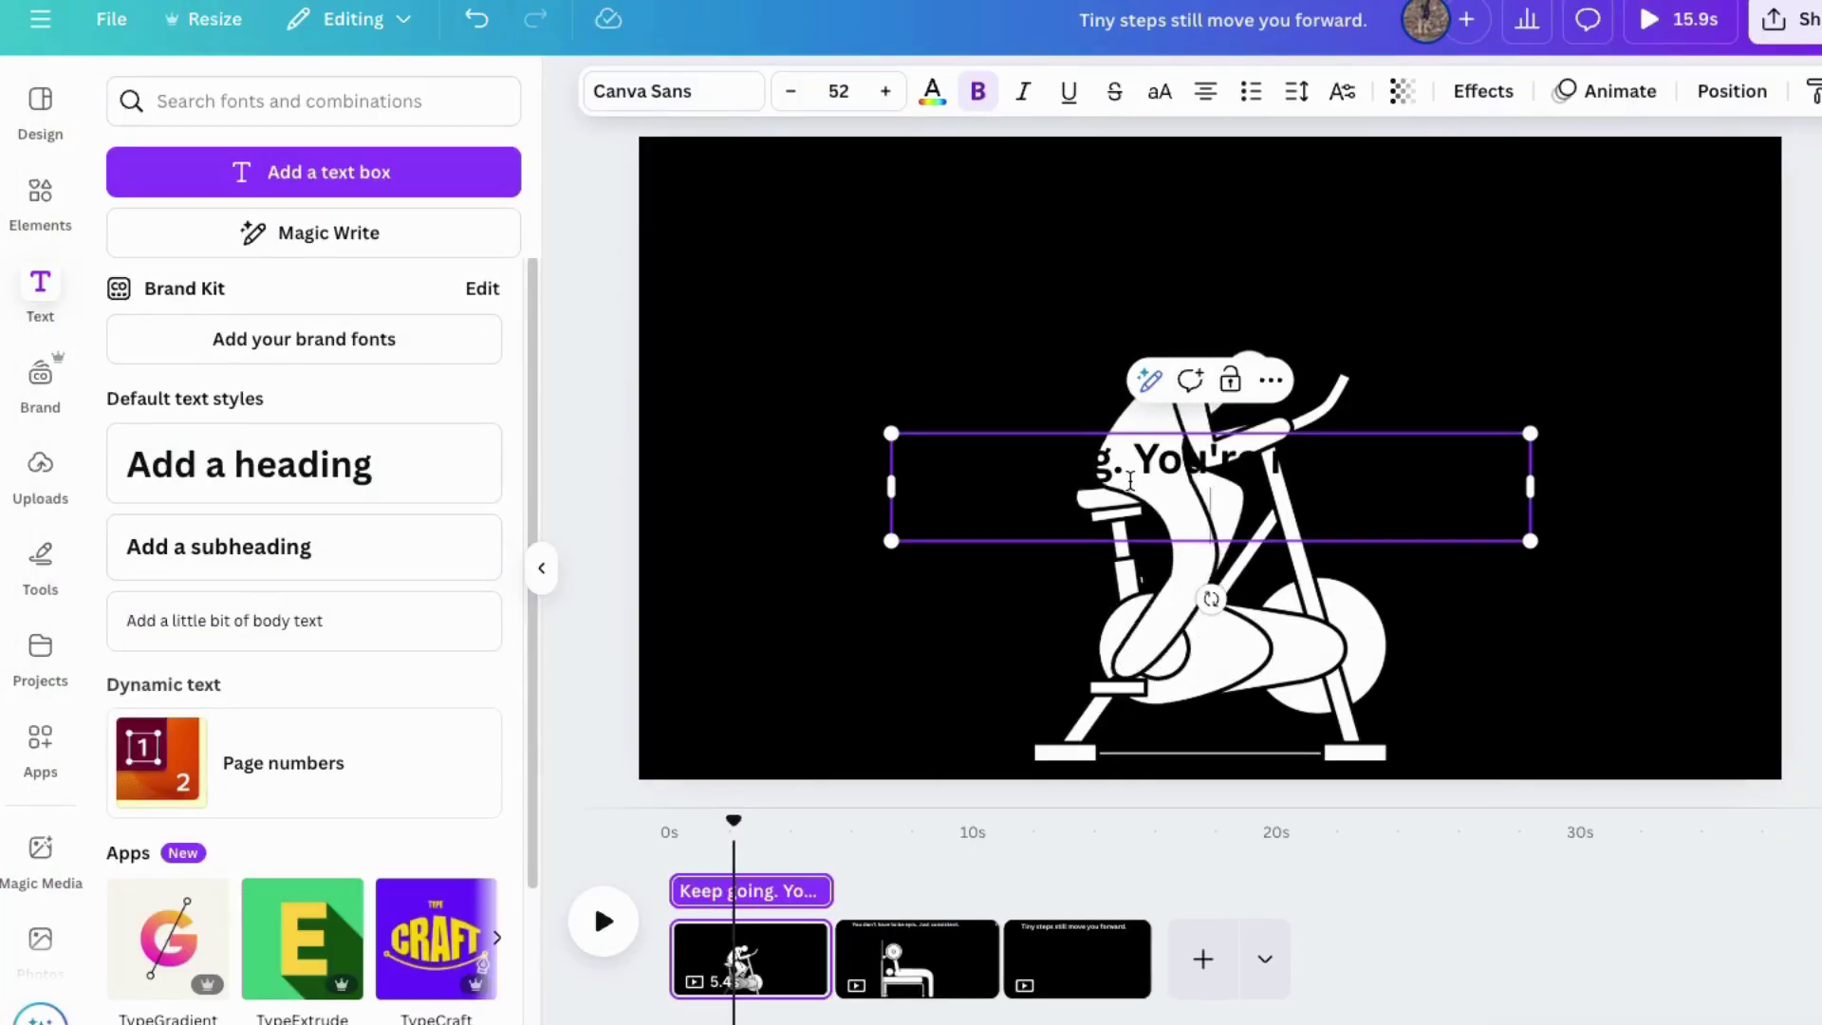
pyautogui.moveTo(1235, 542); pyautogui.dragTo(1220, 284)
pyautogui.doubleClick(995, 192)
pyautogui.click(933, 91)
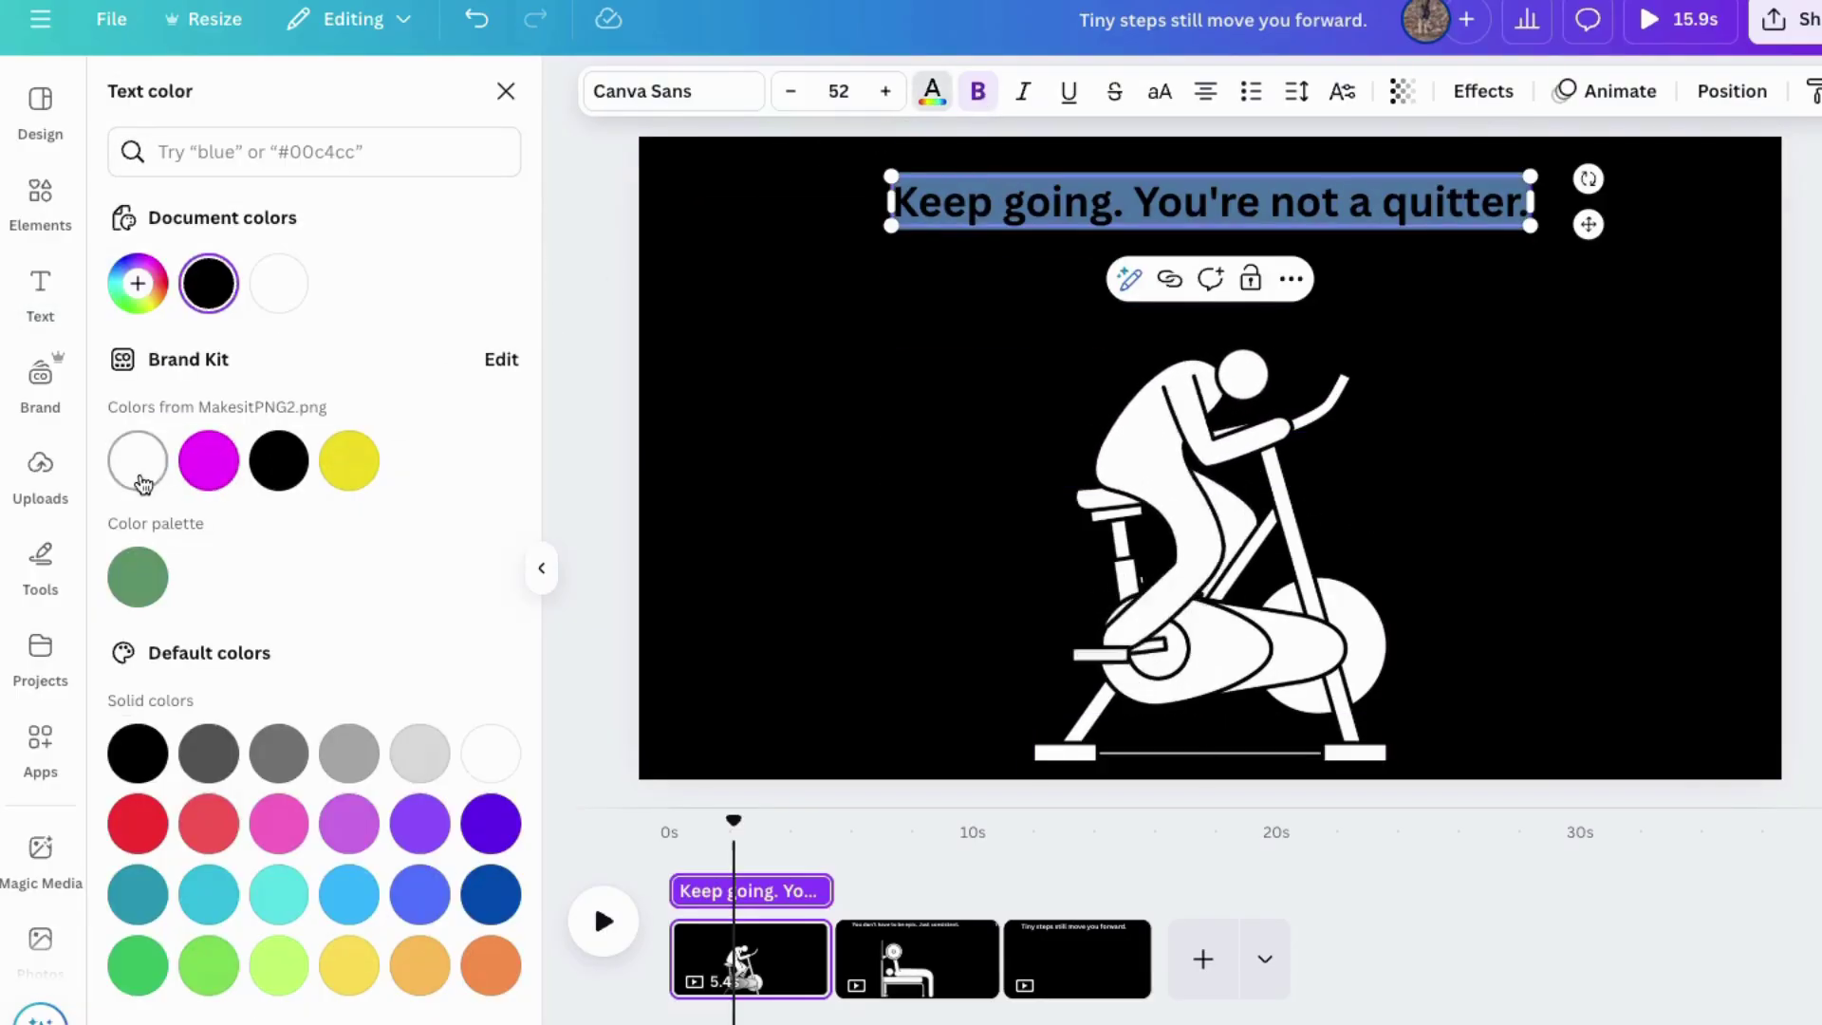
pyautogui.click(1606, 91)
pyautogui.click(169, 606)
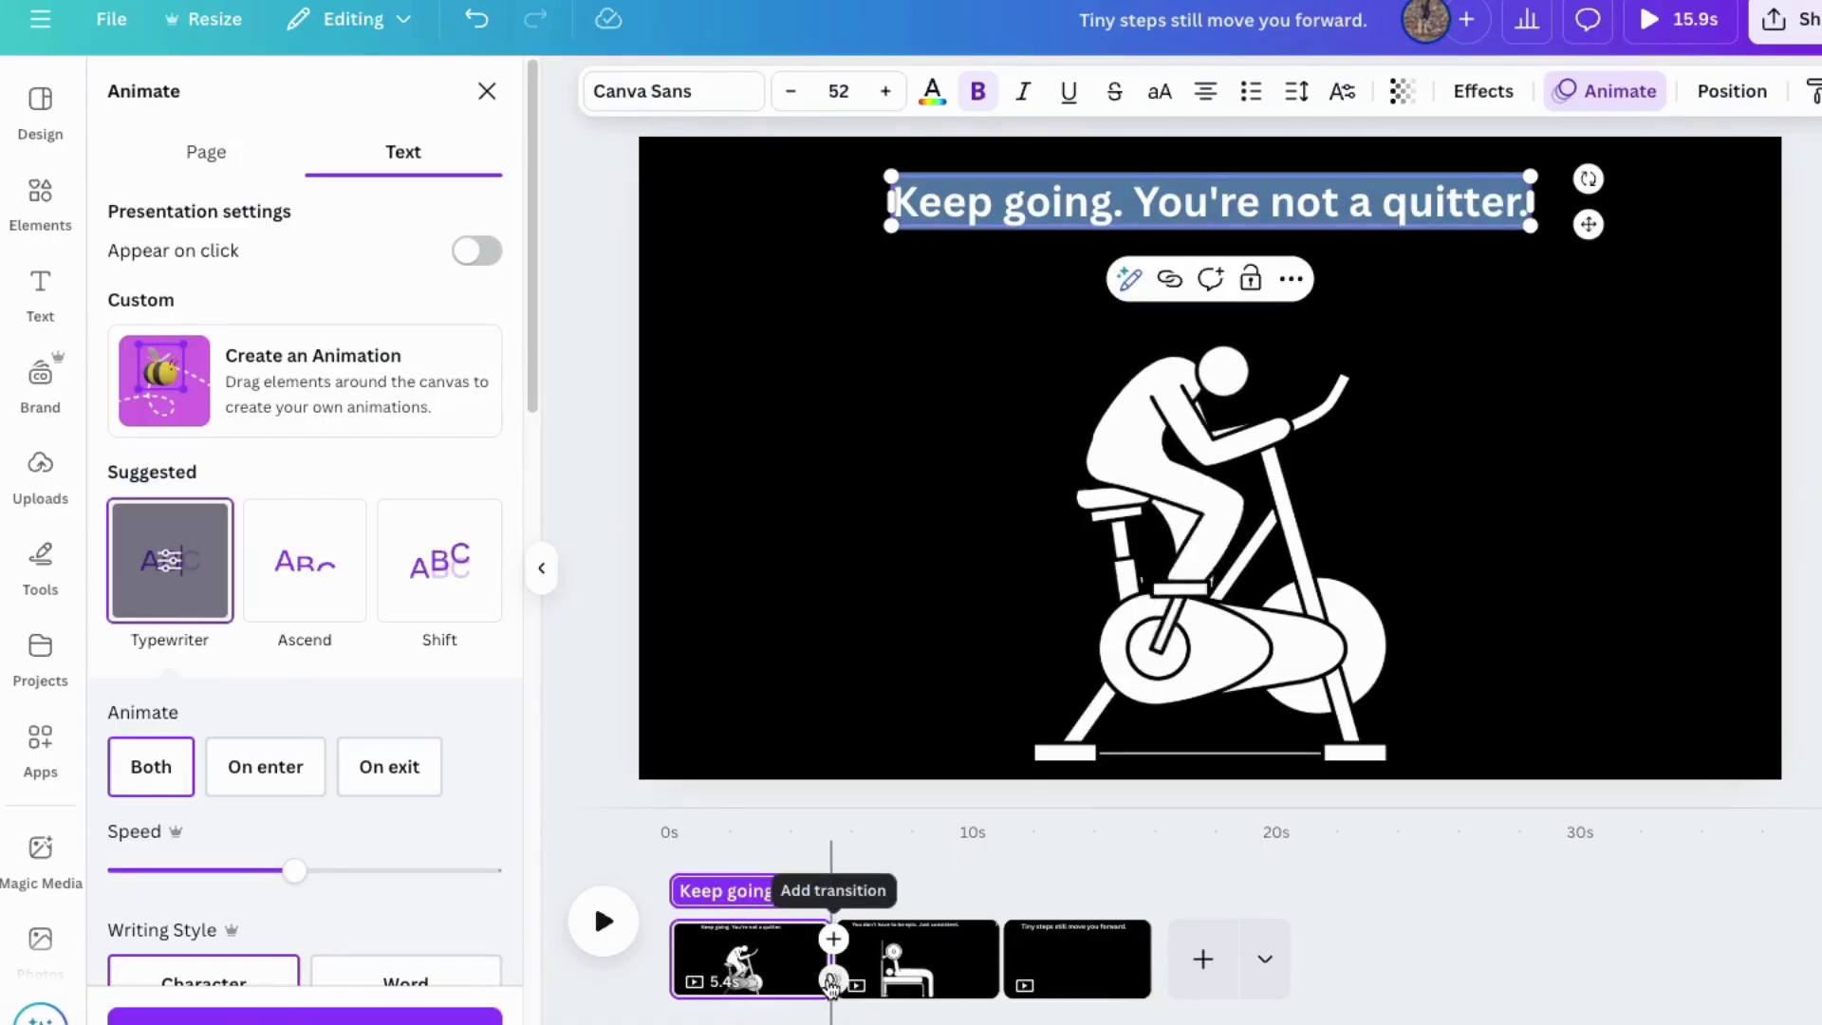
# Apply a 0.5-second Color Wipe transition and use it between all pages
pyautogui.click(831, 982)
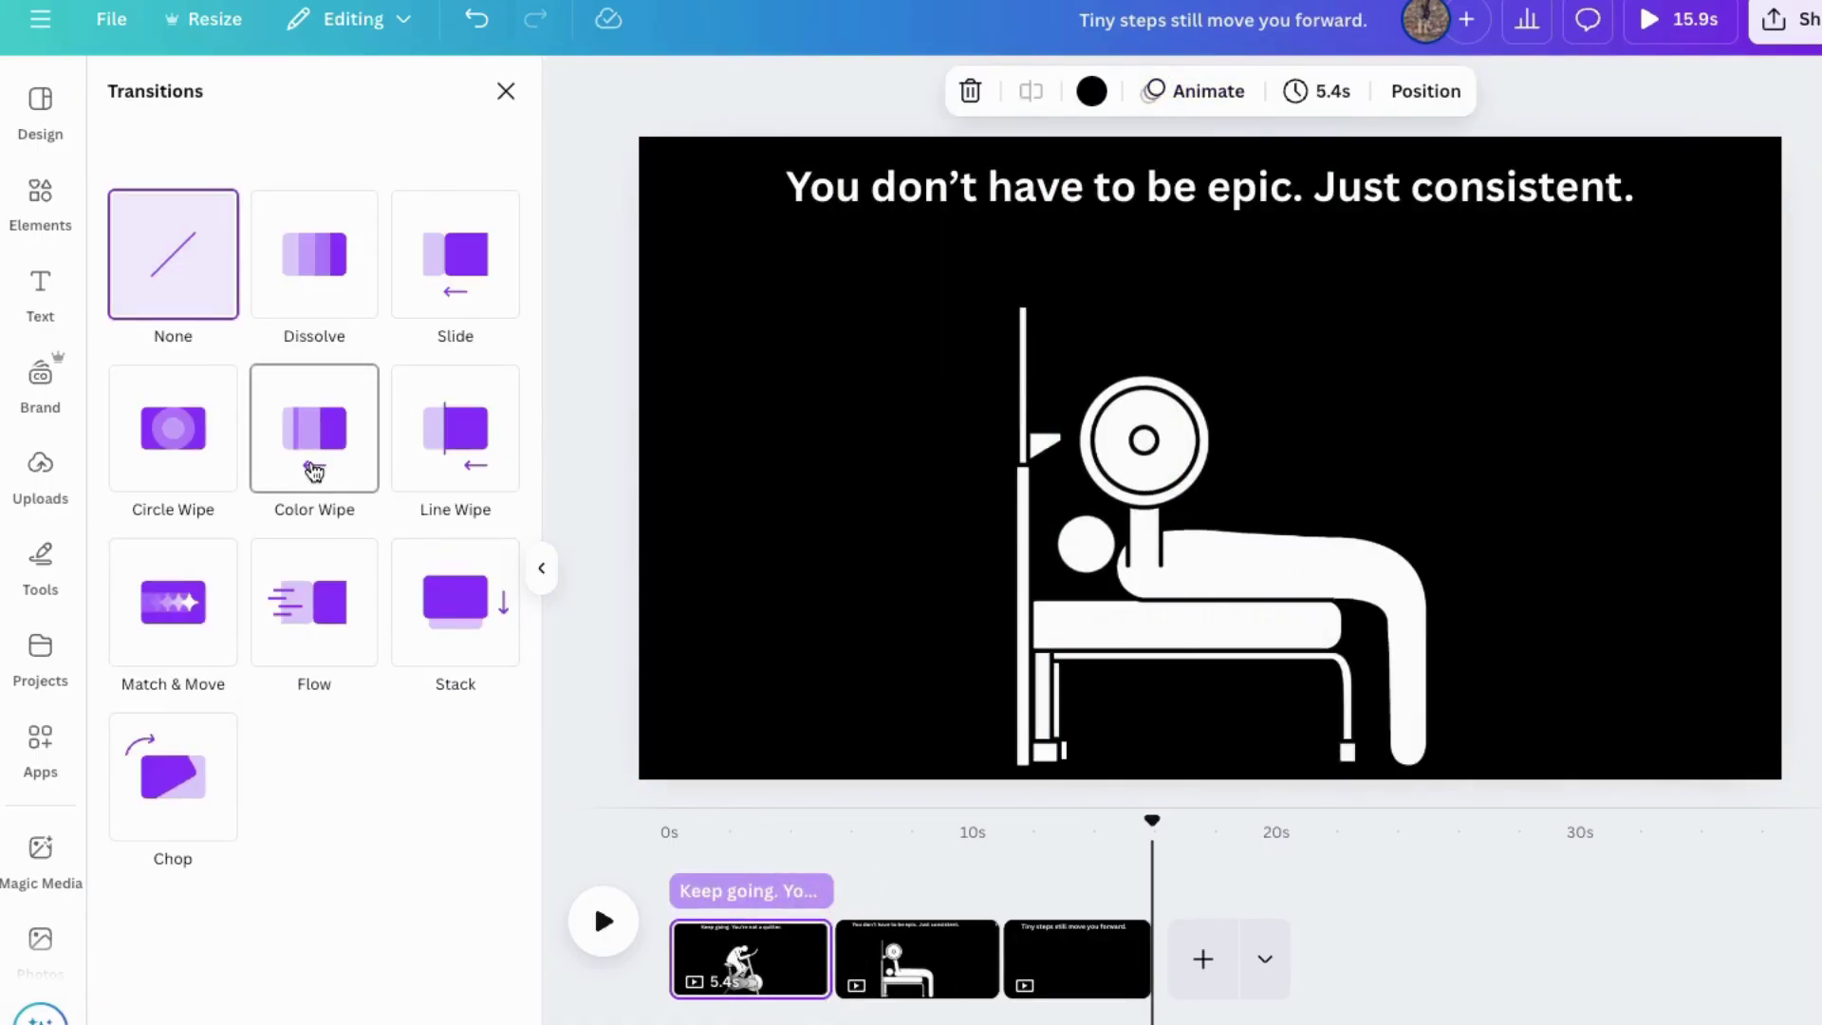
pyautogui.click(315, 472)
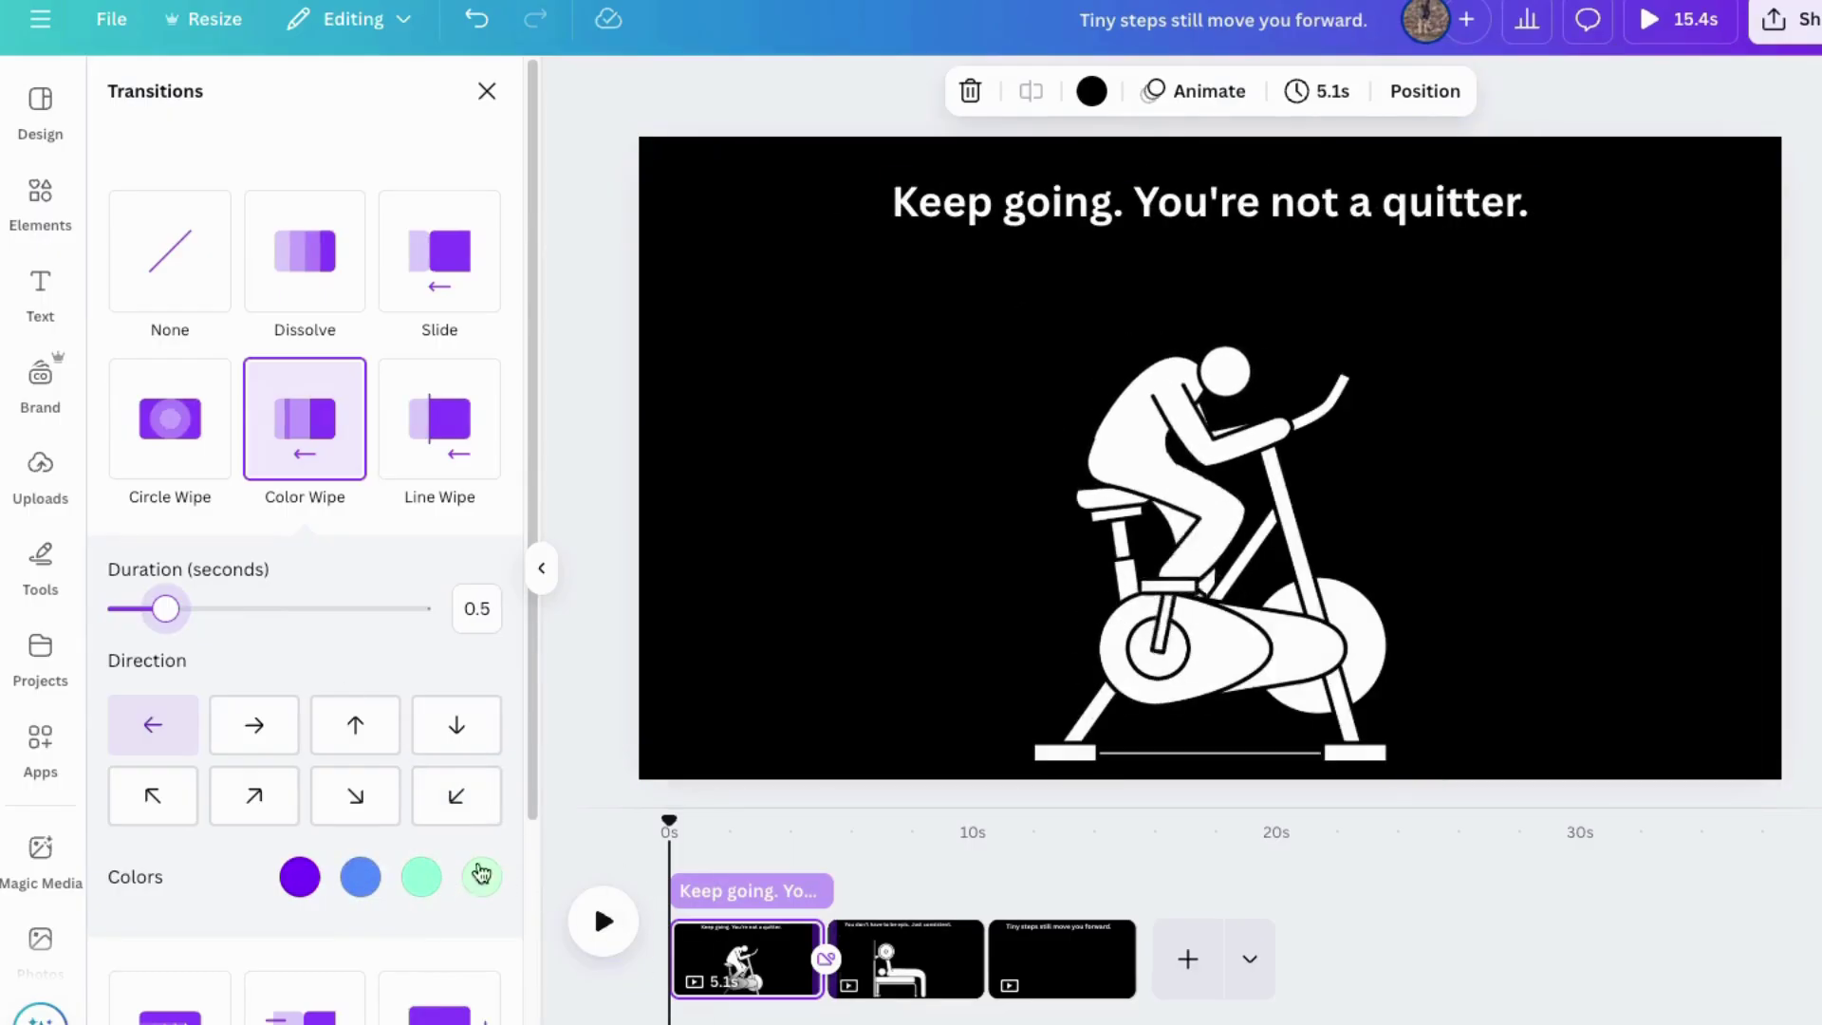
pyautogui.scroll(-4, 264, 915)
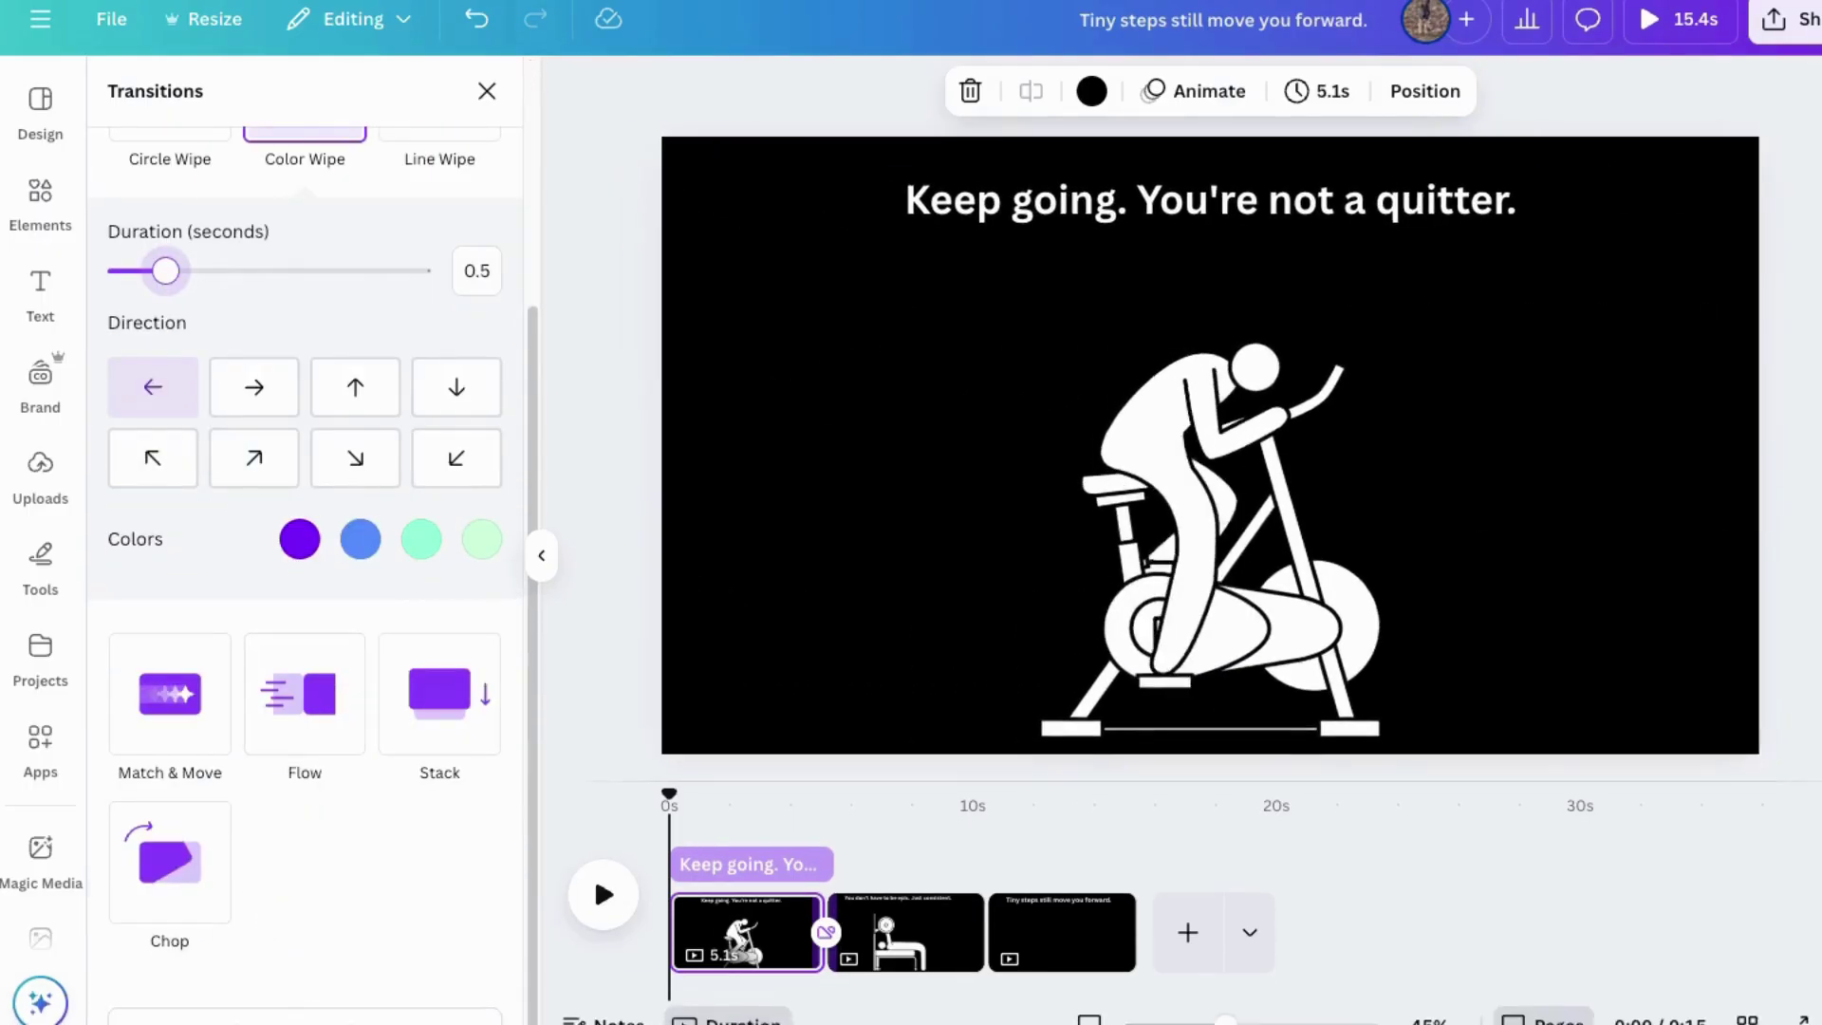
pyautogui.scroll(-1, 448, 992)
pyautogui.click(365, 991)
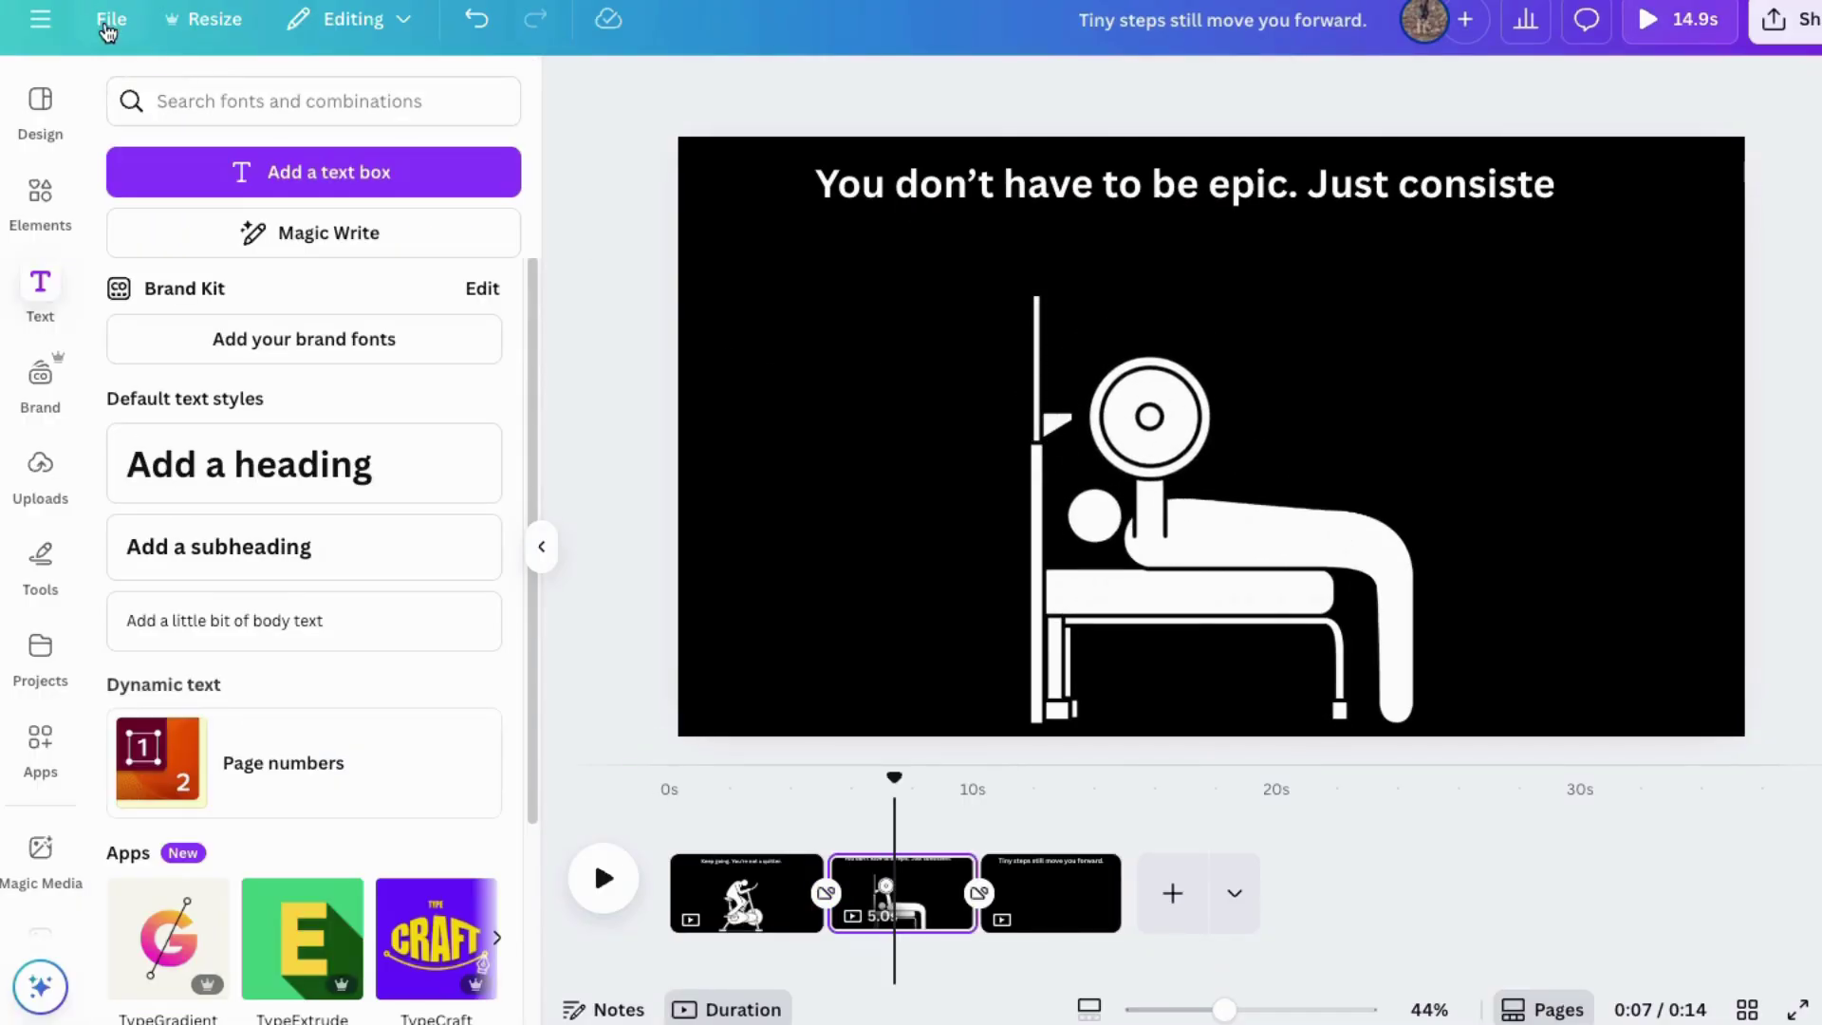
# Download Pages 1–3 as a 1080p MP4 video
pyautogui.click(108, 26)
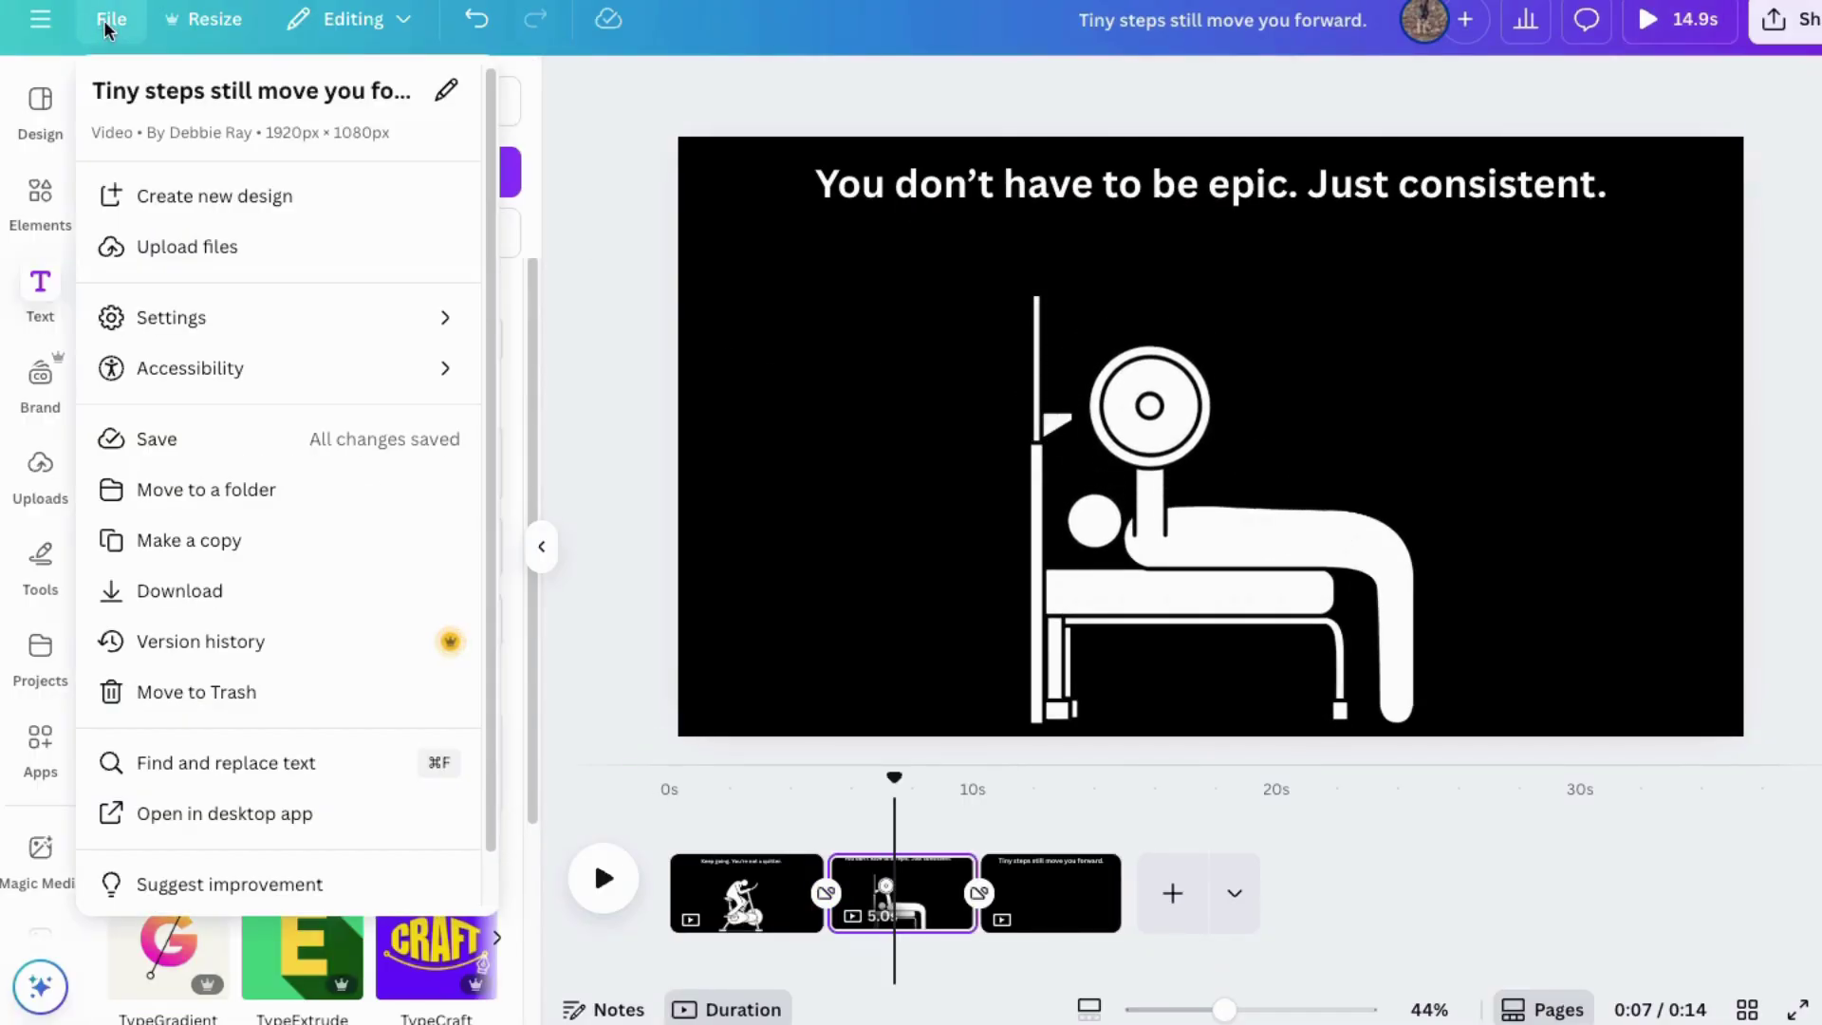
pyautogui.click(114, 591)
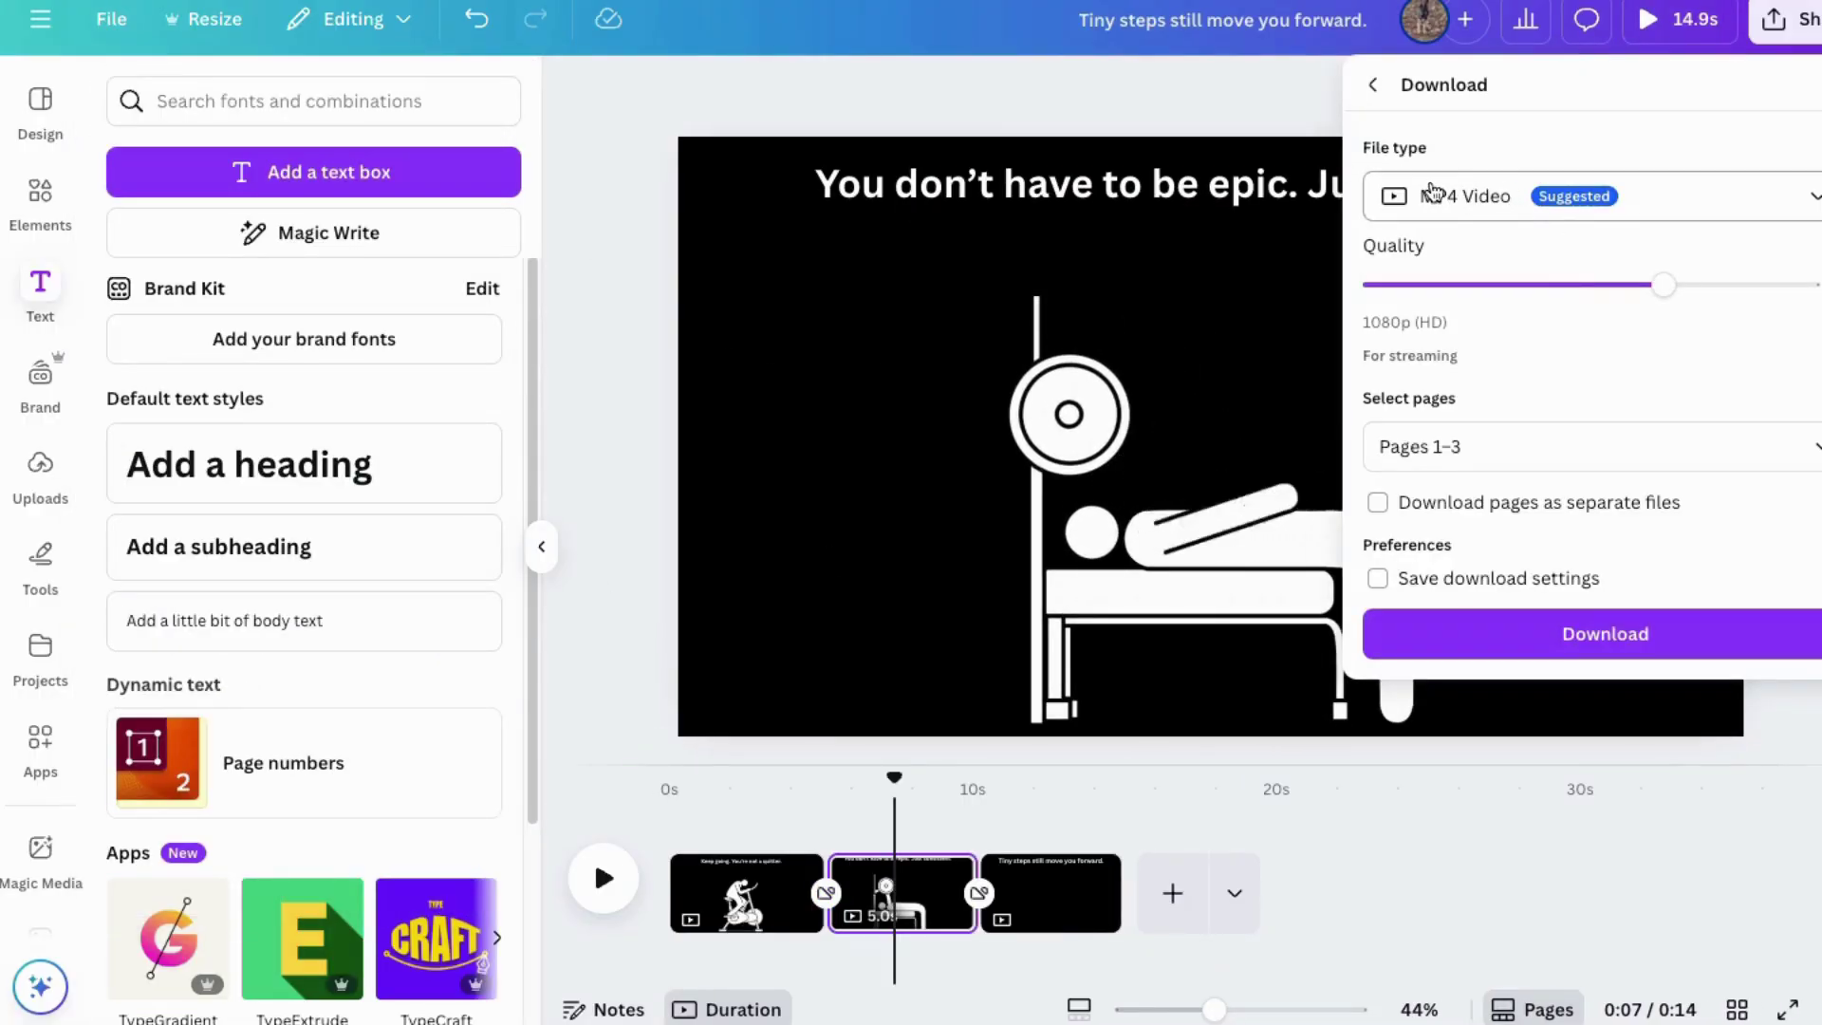
pyautogui.click(1545, 636)
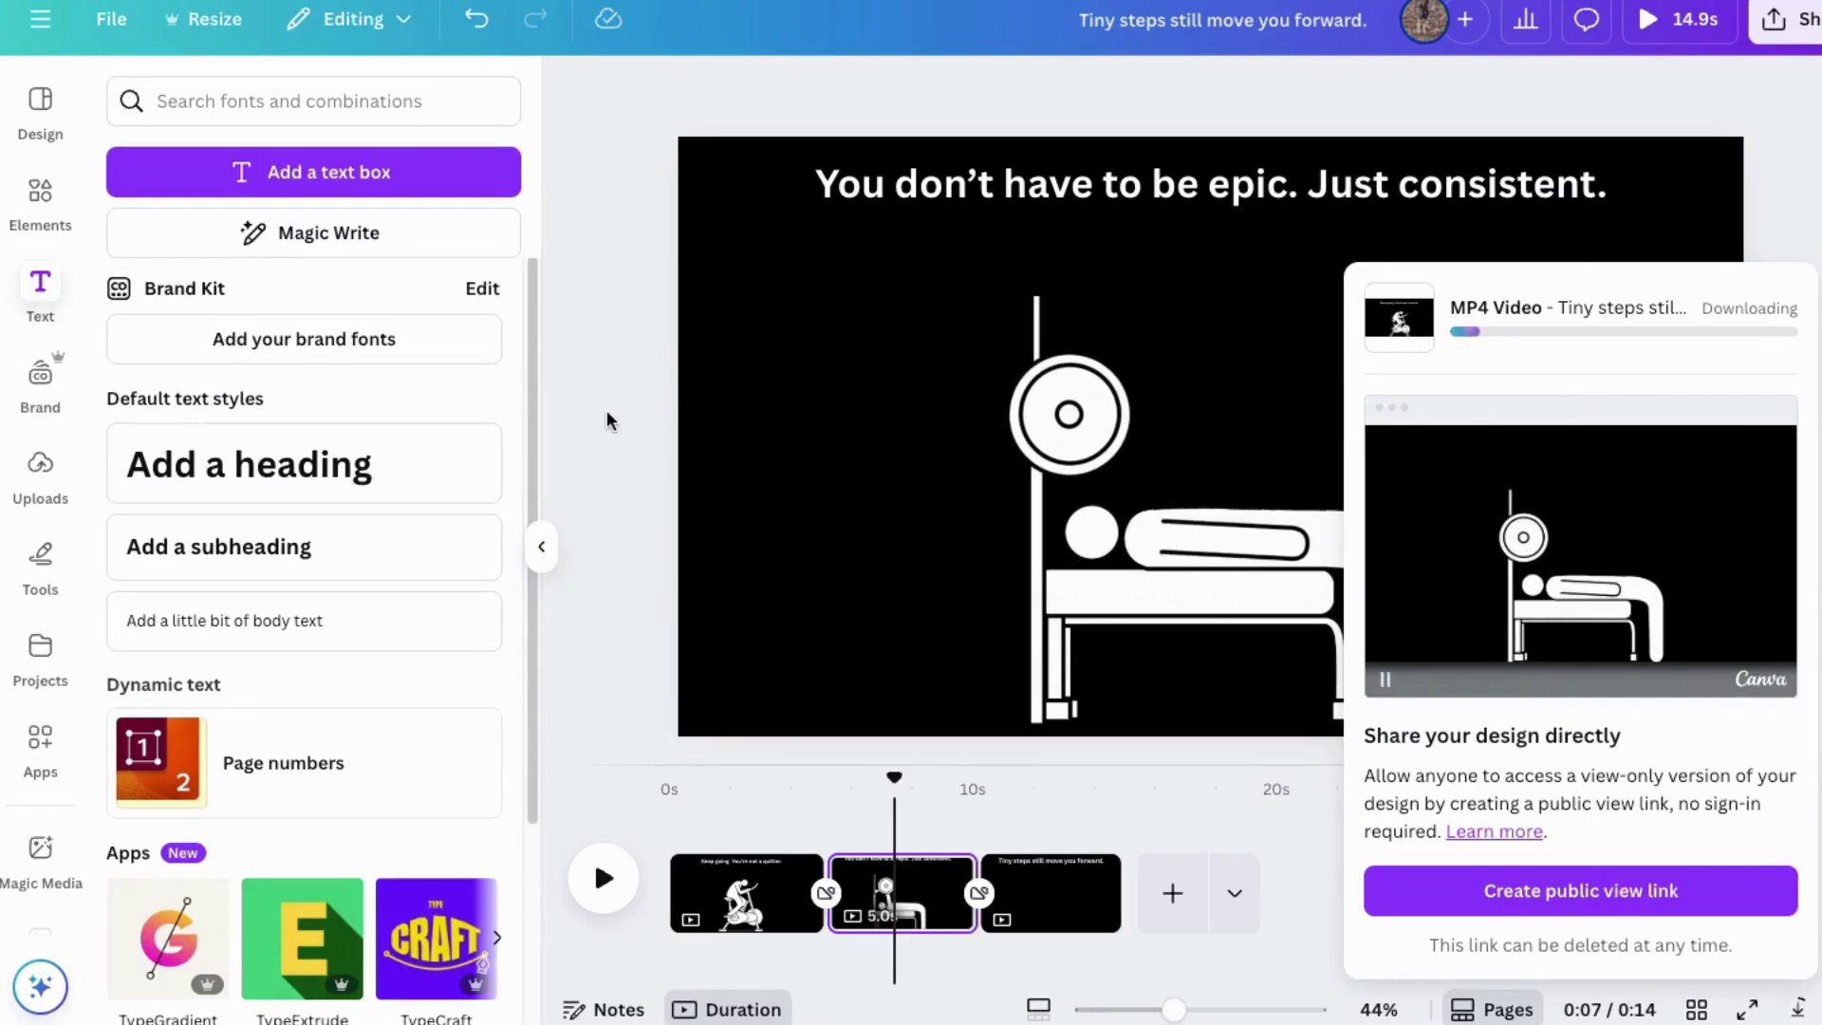
pyautogui.click(609, 420)
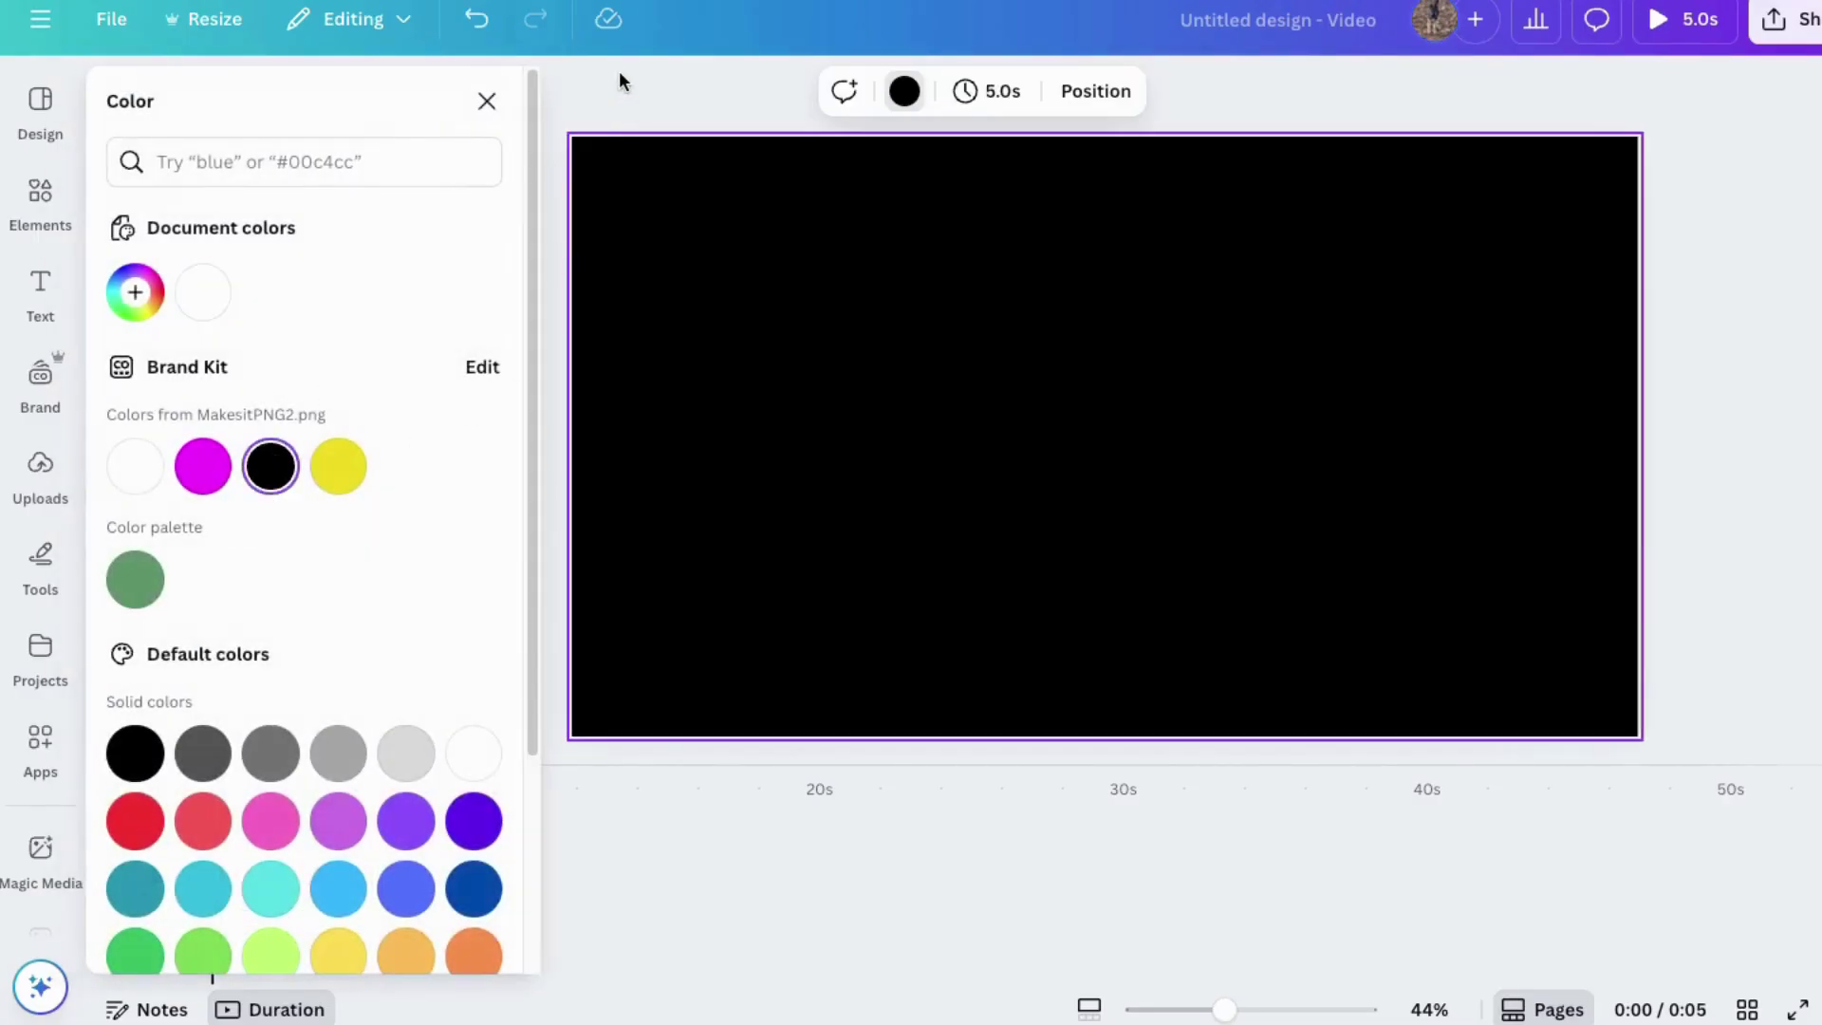
# Add two pages to the new black video, making three pages, and return to page 1
pyautogui.click(487, 100)
pyautogui.click(411, 891)
pyautogui.click(570, 894)
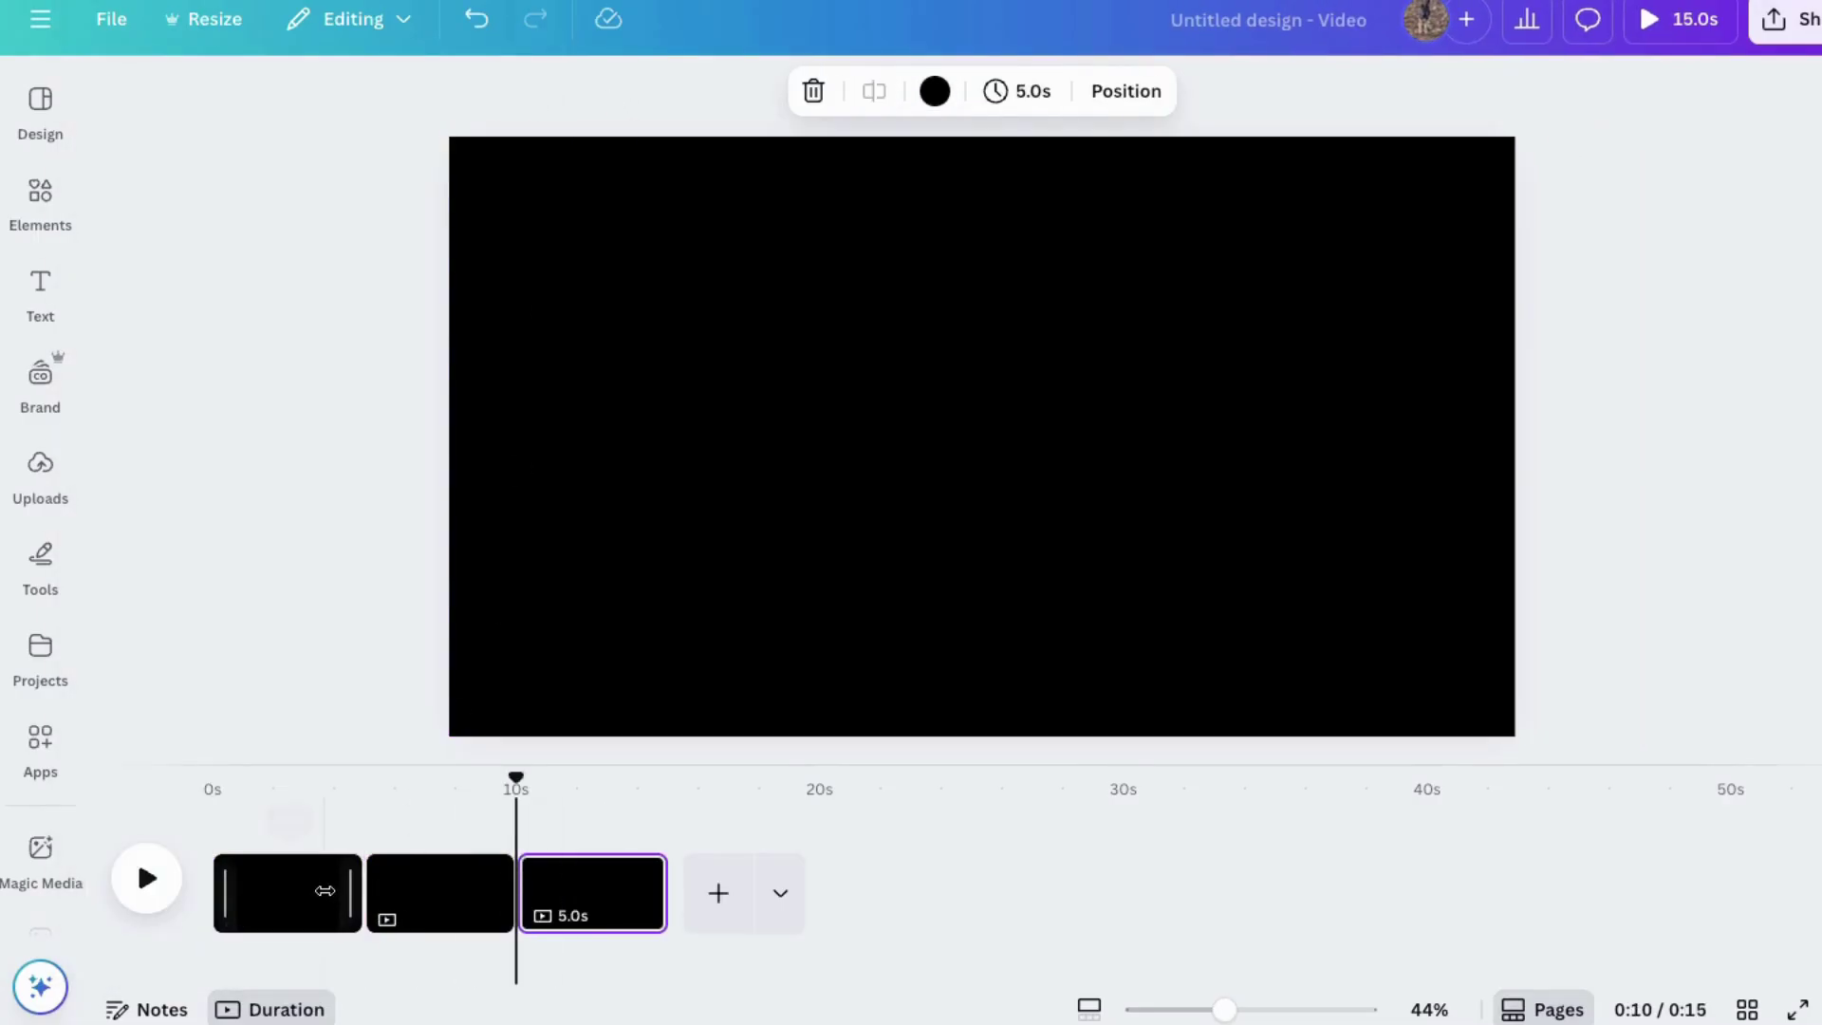
pyautogui.click(325, 890)
pyautogui.click(40, 201)
# Search elements for 'grid' and add a square grid graphic with white lines
pyautogui.click(219, 100)
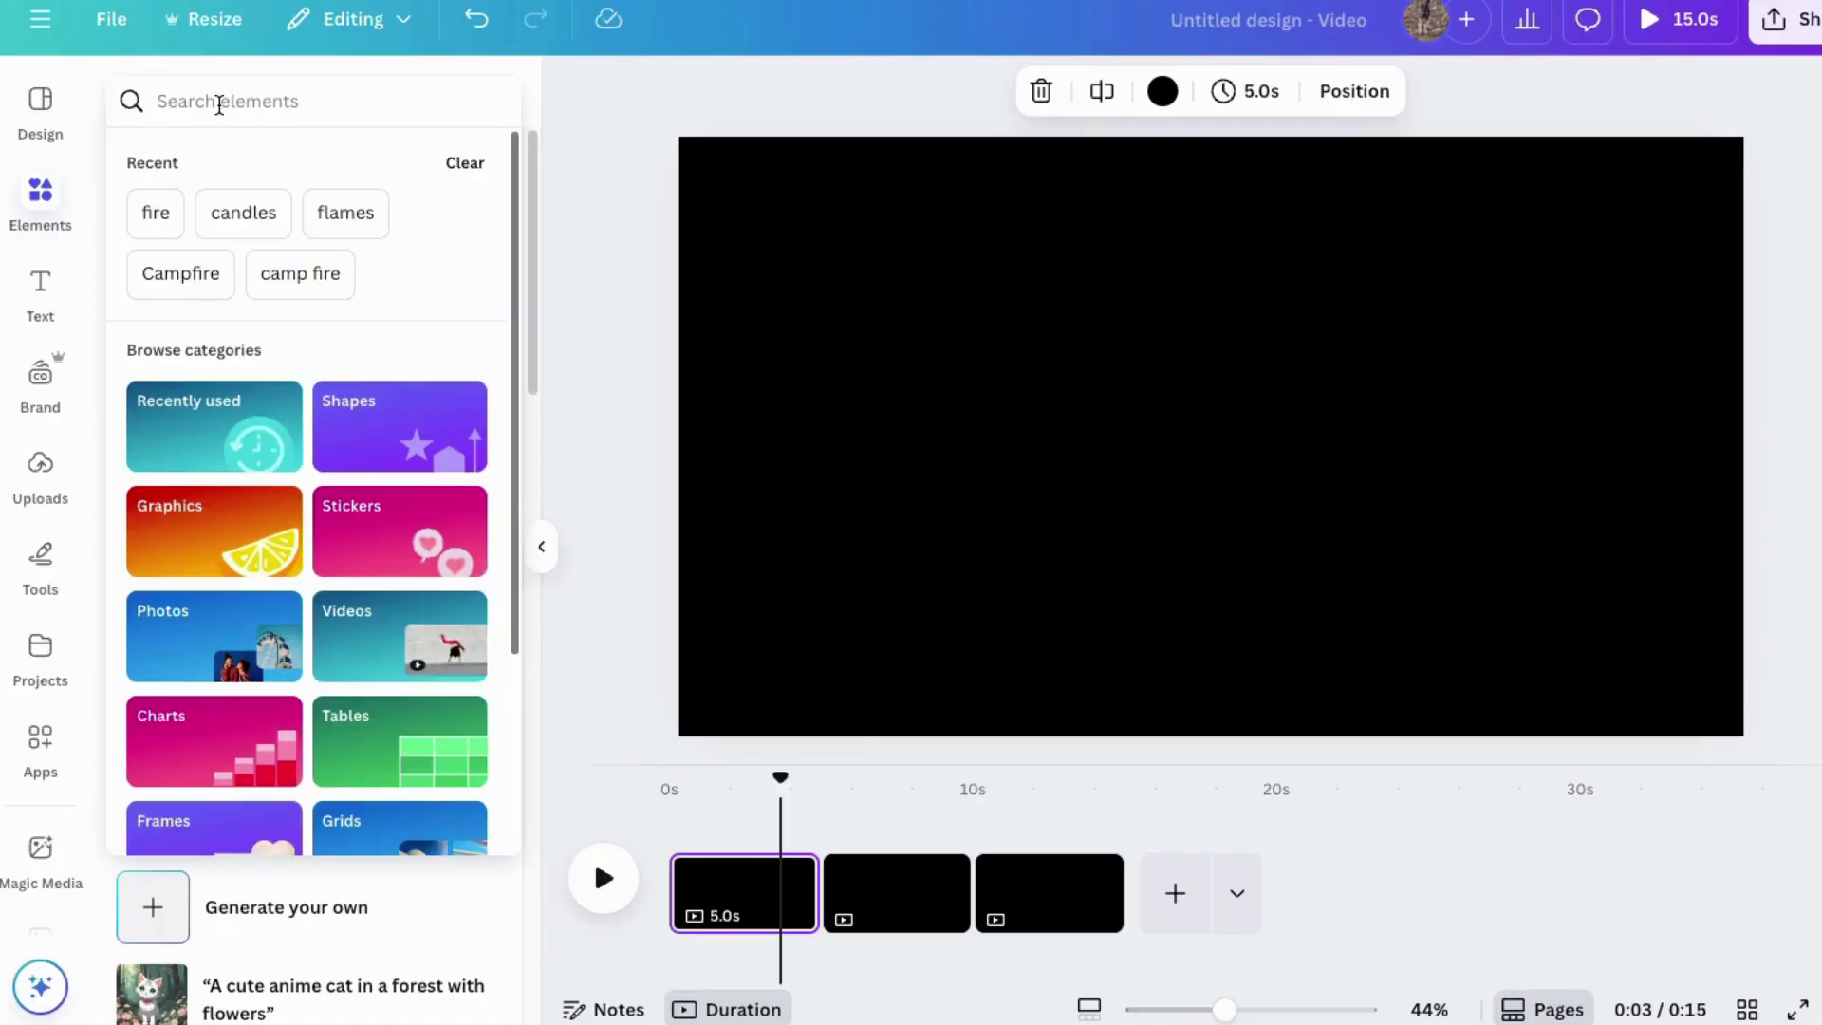
pyautogui.write('grid')
pyautogui.press('Return')
pyautogui.scroll(-3, 306, 808)
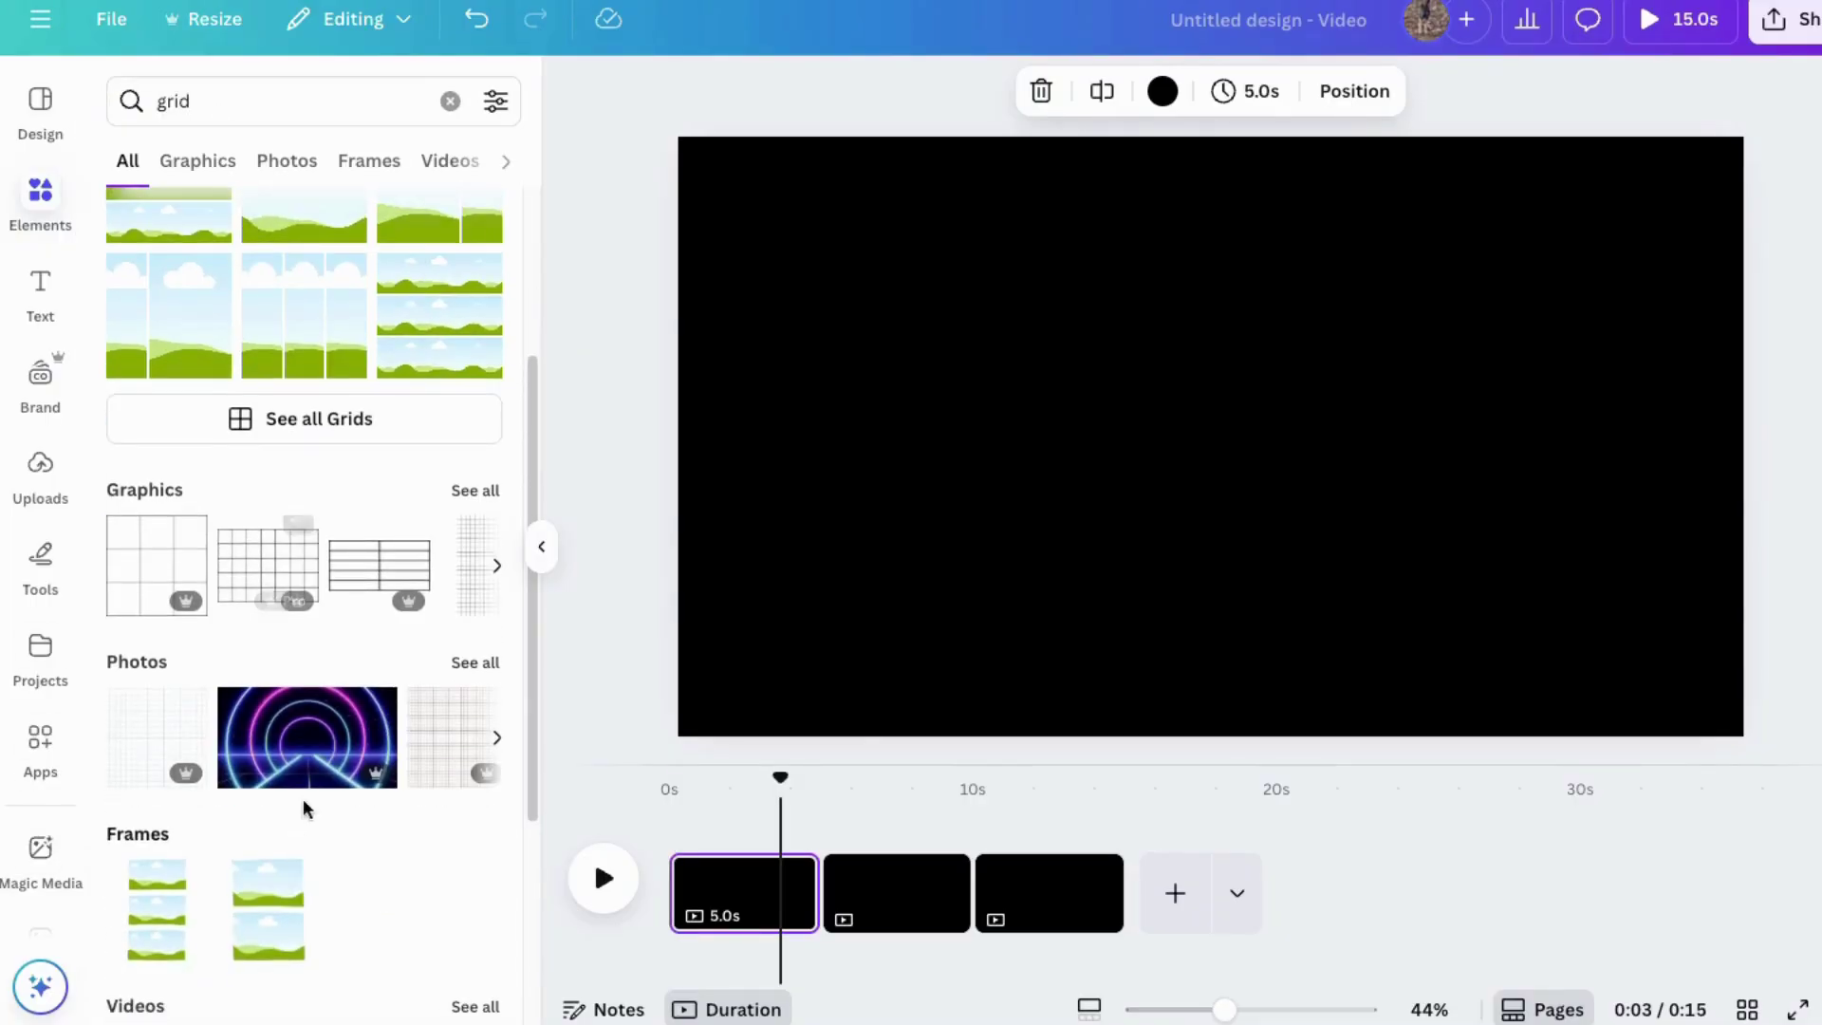
pyautogui.click(476, 490)
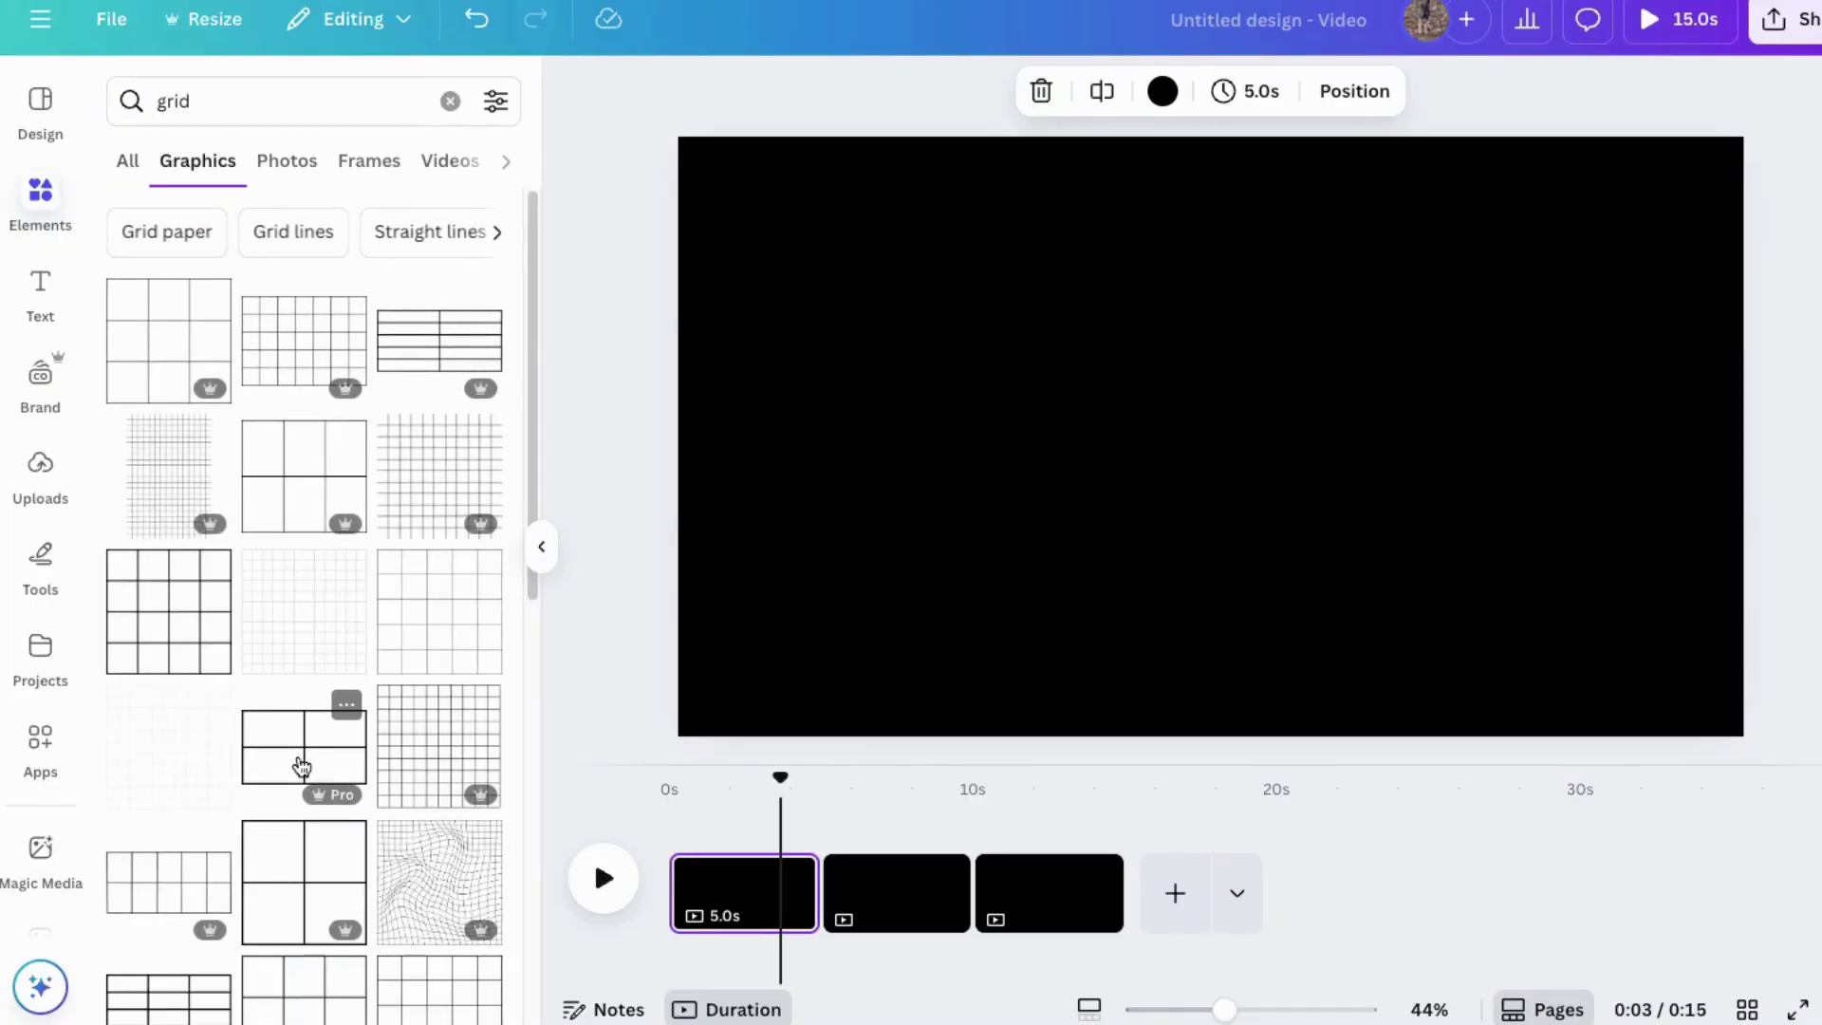
pyautogui.scroll(-3, 302, 765)
pyautogui.click(285, 936)
pyautogui.click(971, 91)
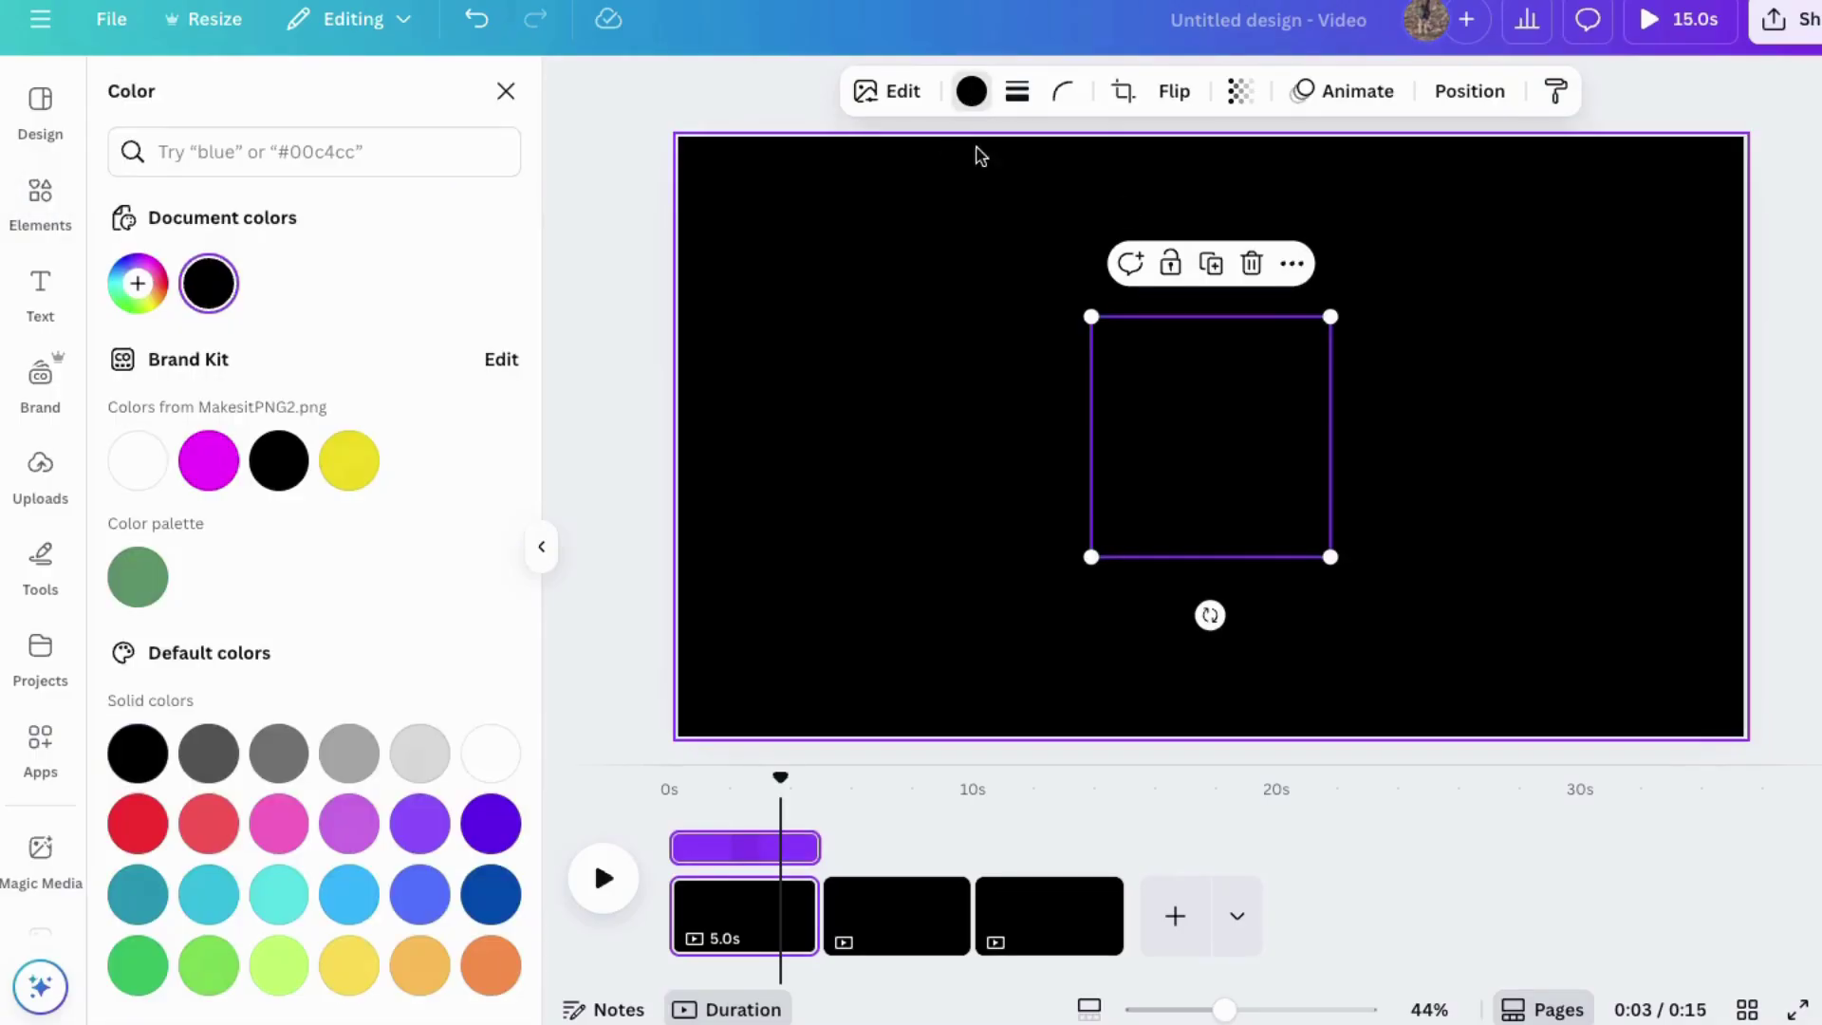
pyautogui.click(138, 460)
# Enlarge the grid, duplicate it side by side to cover page 1, and group both
pyautogui.moveTo(1092, 557); pyautogui.dragTo(796, 856)
pyautogui.moveTo(1042, 528); pyautogui.dragTo(949, 411)
pyautogui.moveTo(1205, 672); pyautogui.dragTo(1289, 754)
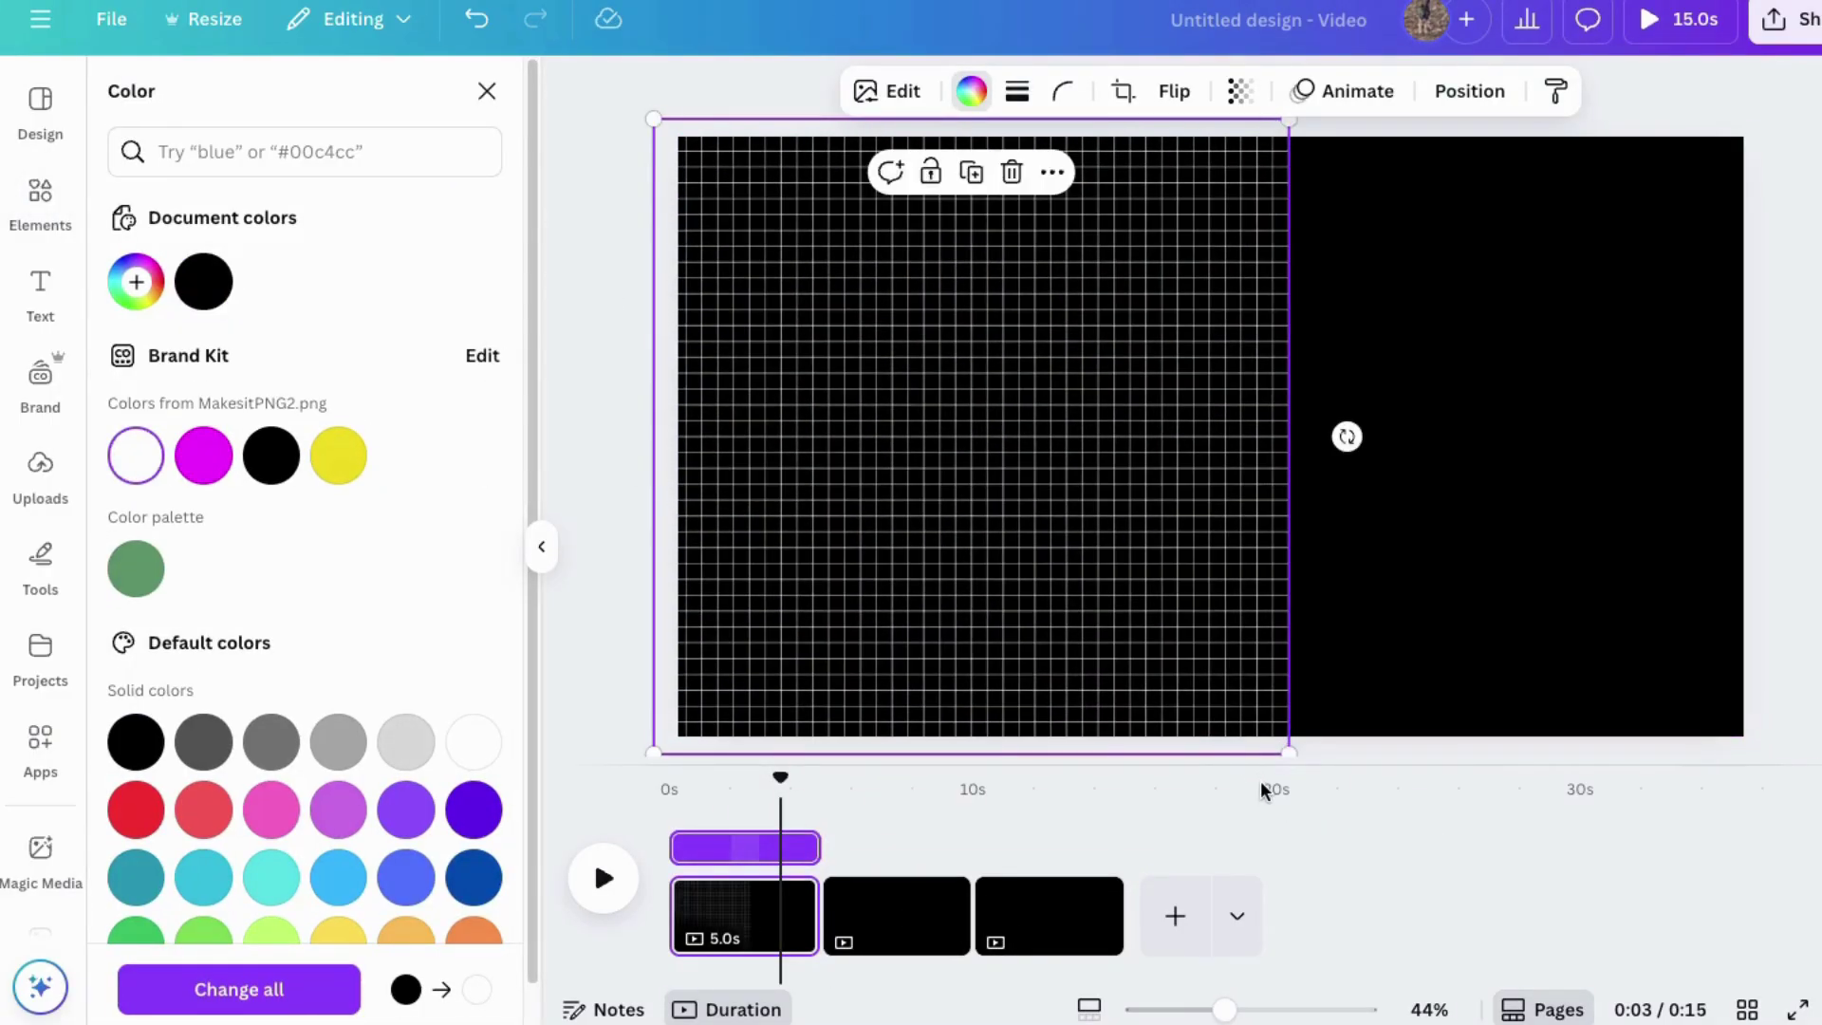
pyautogui.hotkey('ctrl', 'd')
pyautogui.moveTo(1575, 508); pyautogui.dragTo(1533, 525)
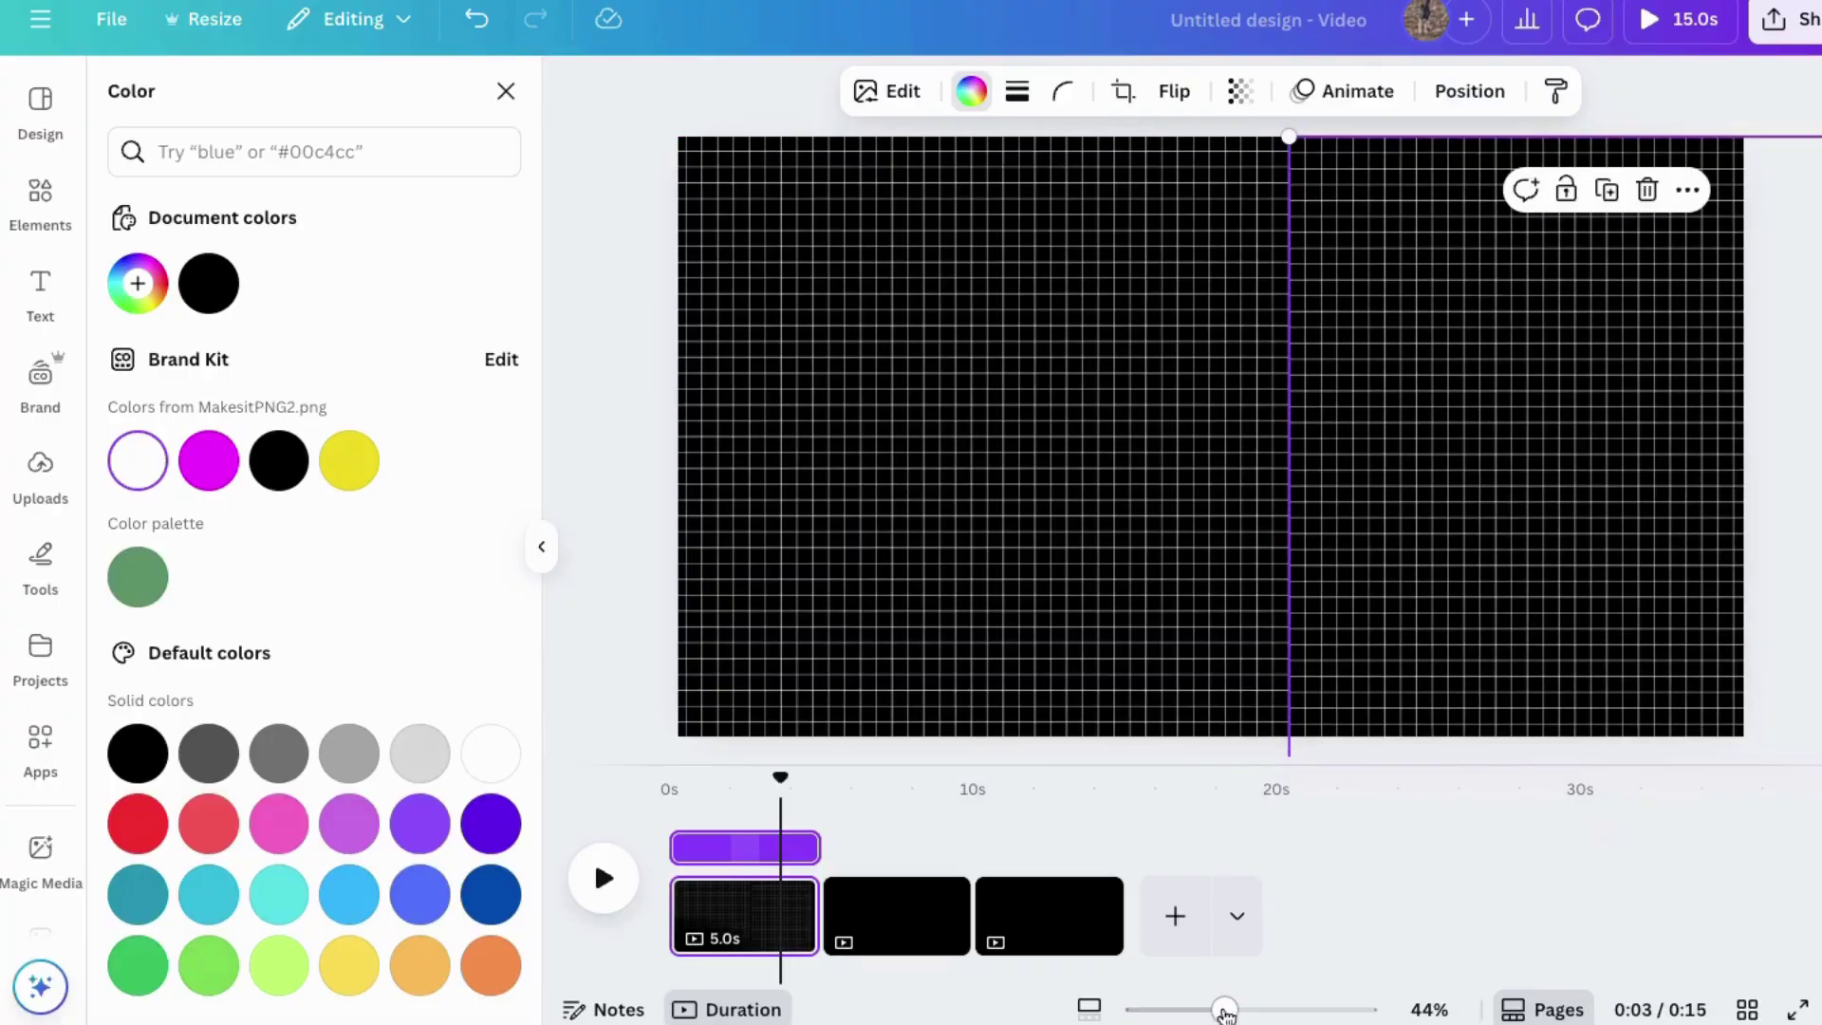
pyautogui.moveTo(1224, 1010); pyautogui.dragTo(1303, 1010)
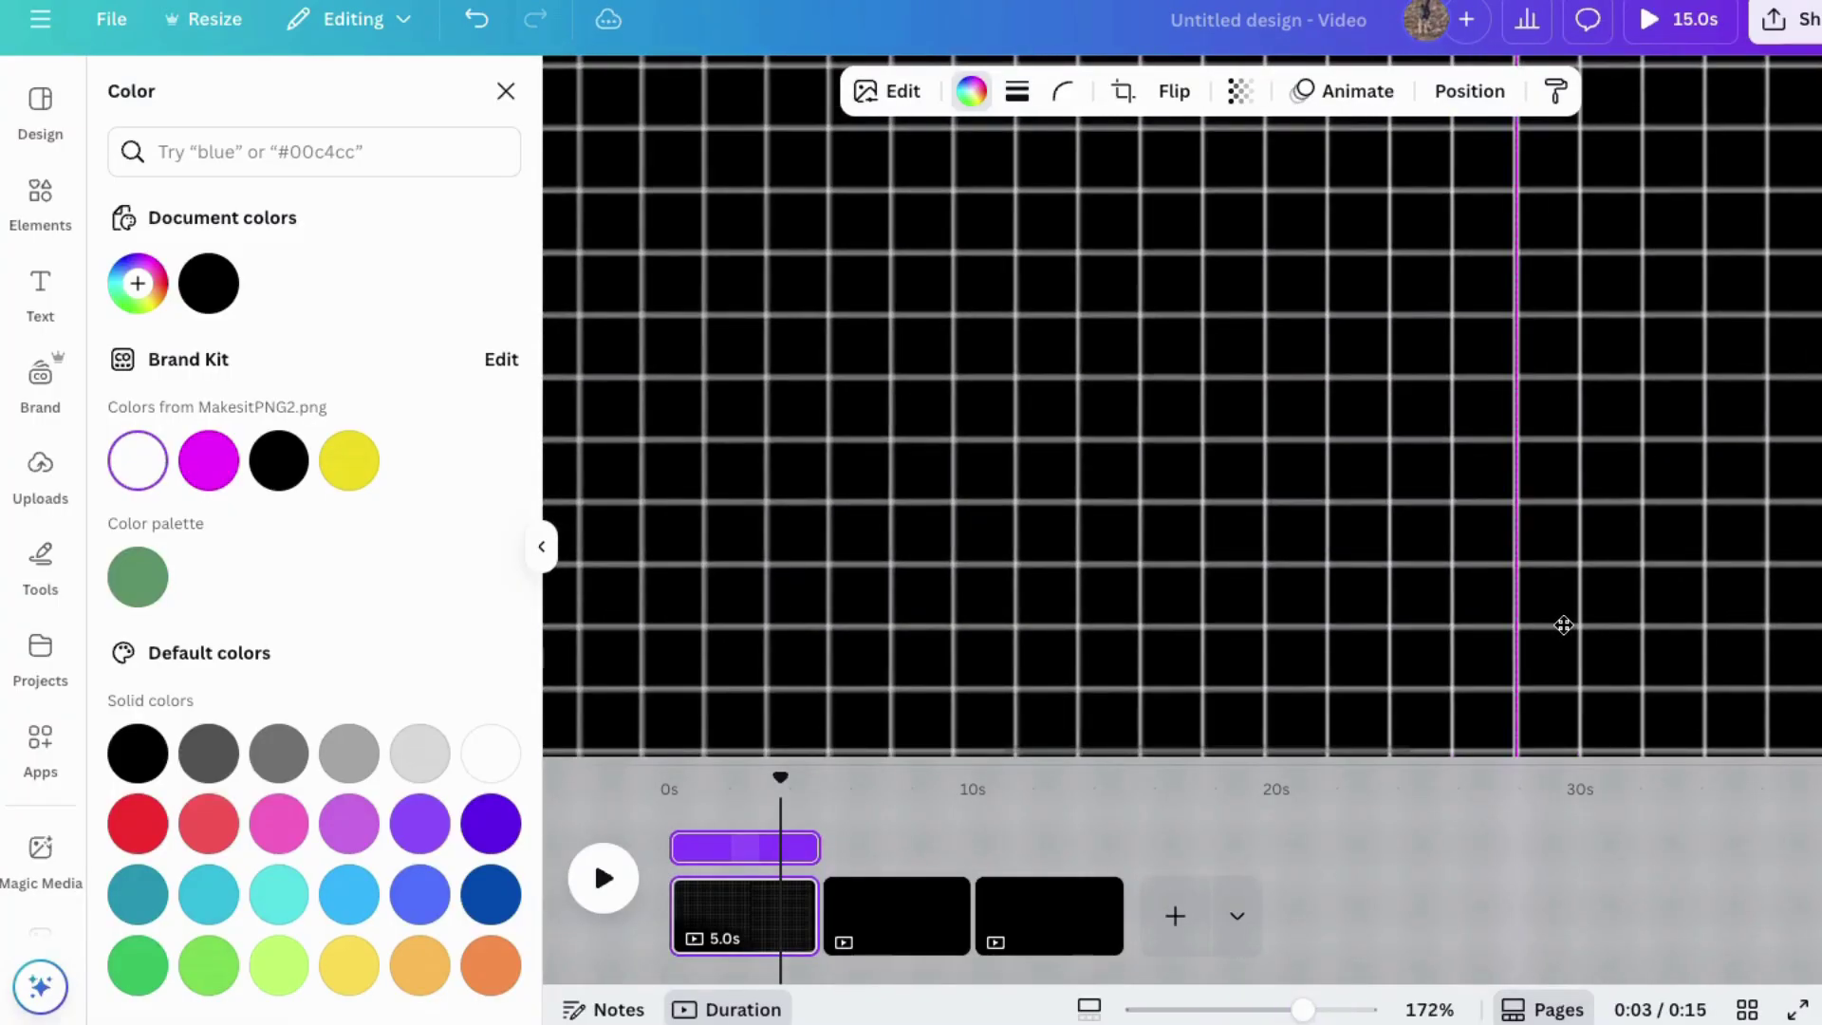
pyautogui.moveTo(1322, 1012); pyautogui.dragTo(1236, 1012)
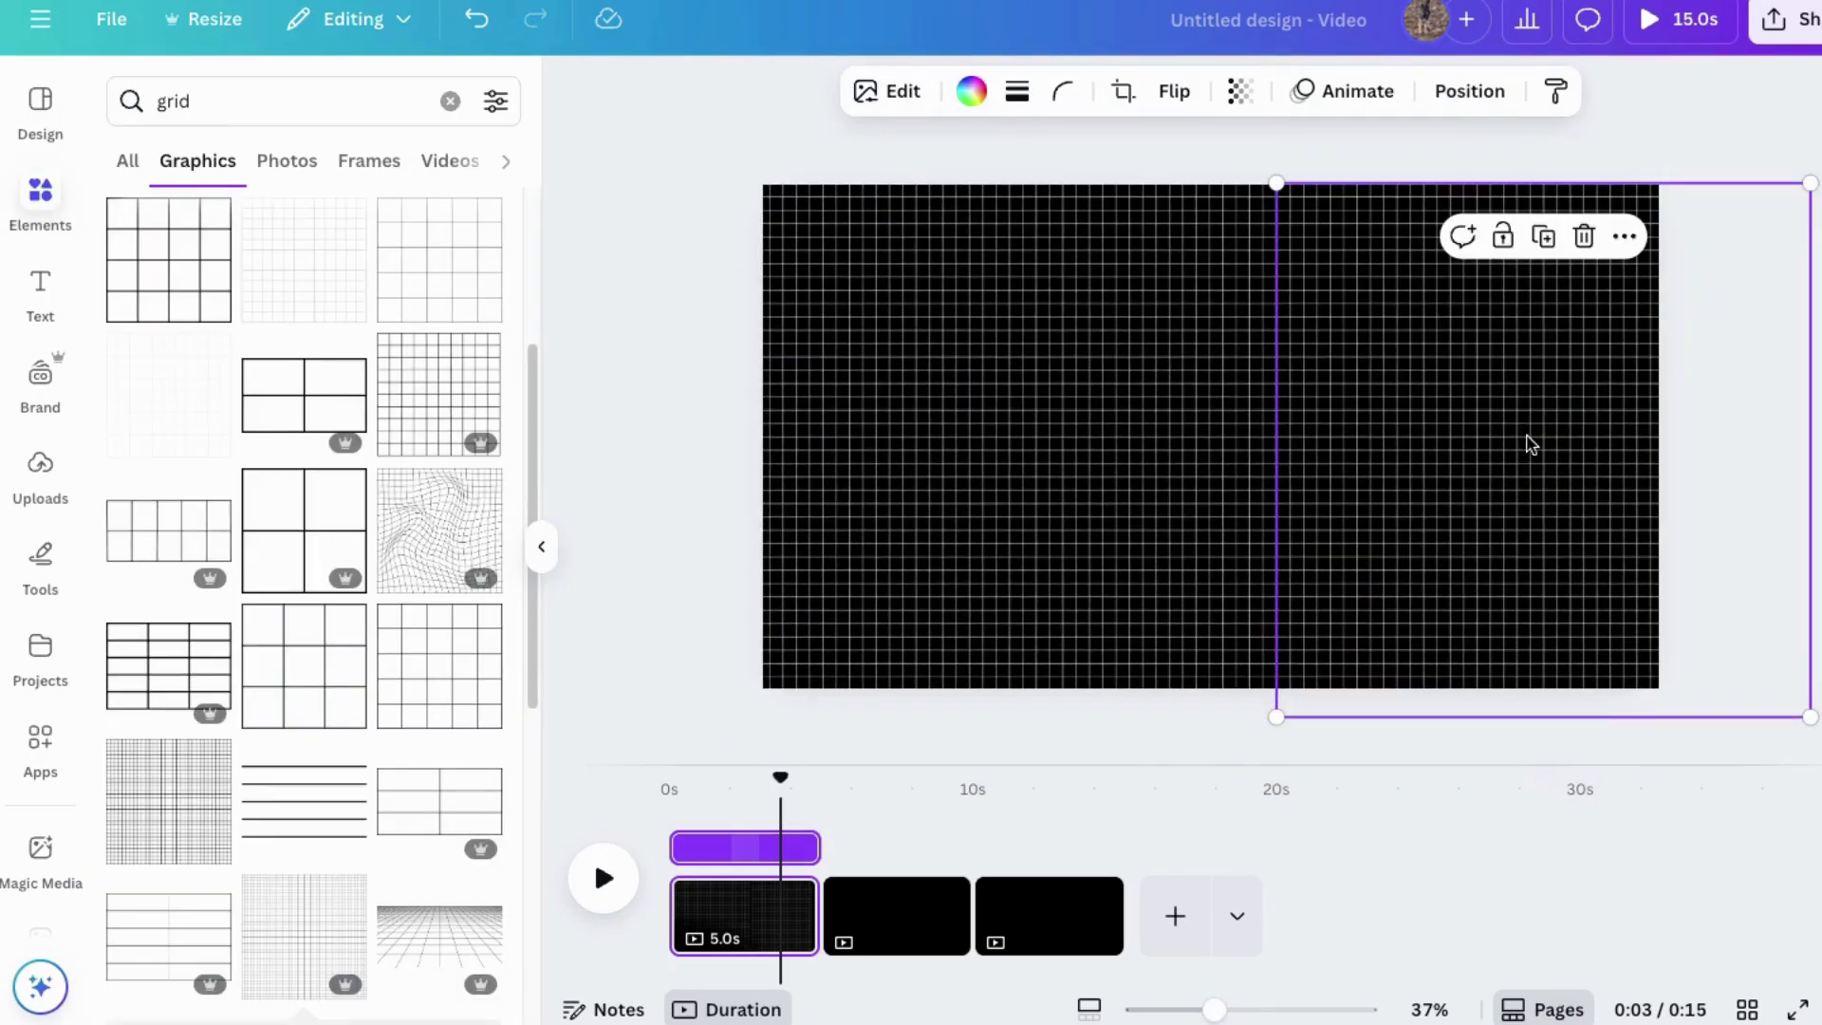
pyautogui.click(1197, 222)
pyautogui.click(691, 314)
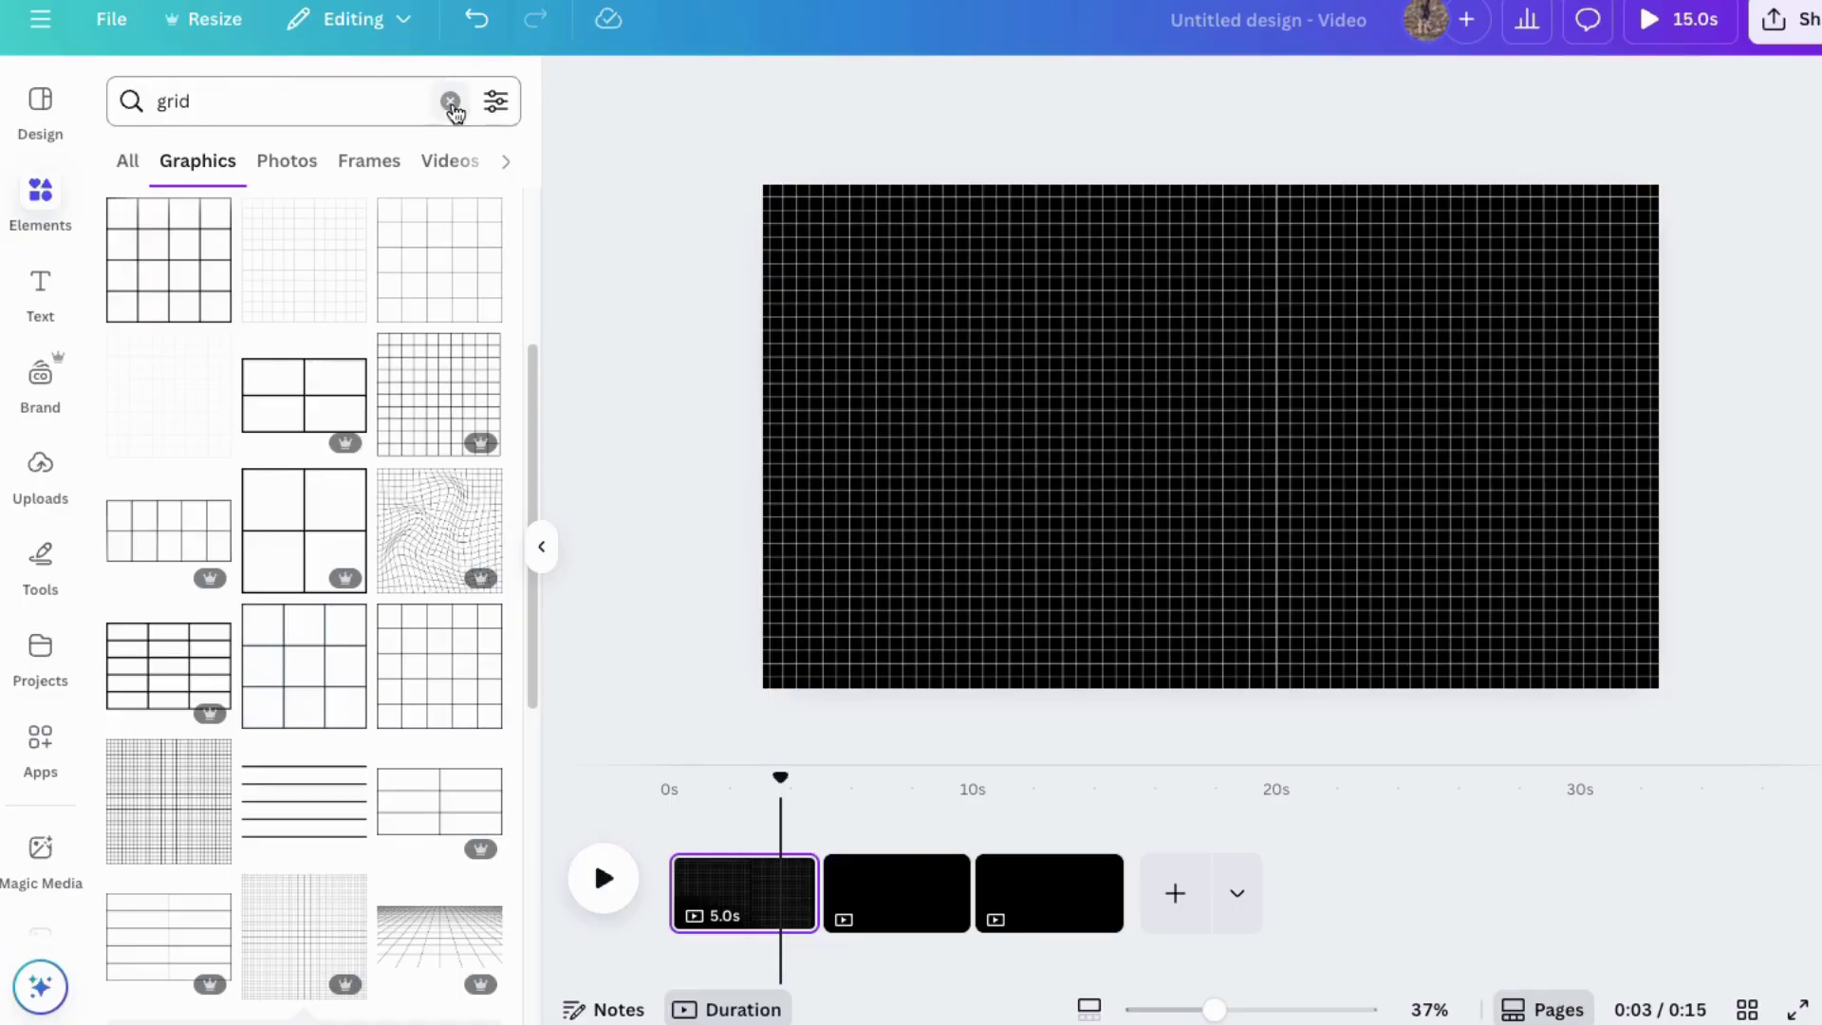
# Search 'bouncing ball' and add bouncing-ball graphics to page 1
pyautogui.click(450, 101)
pyautogui.write('bouncing ball')
pyautogui.press('Return')
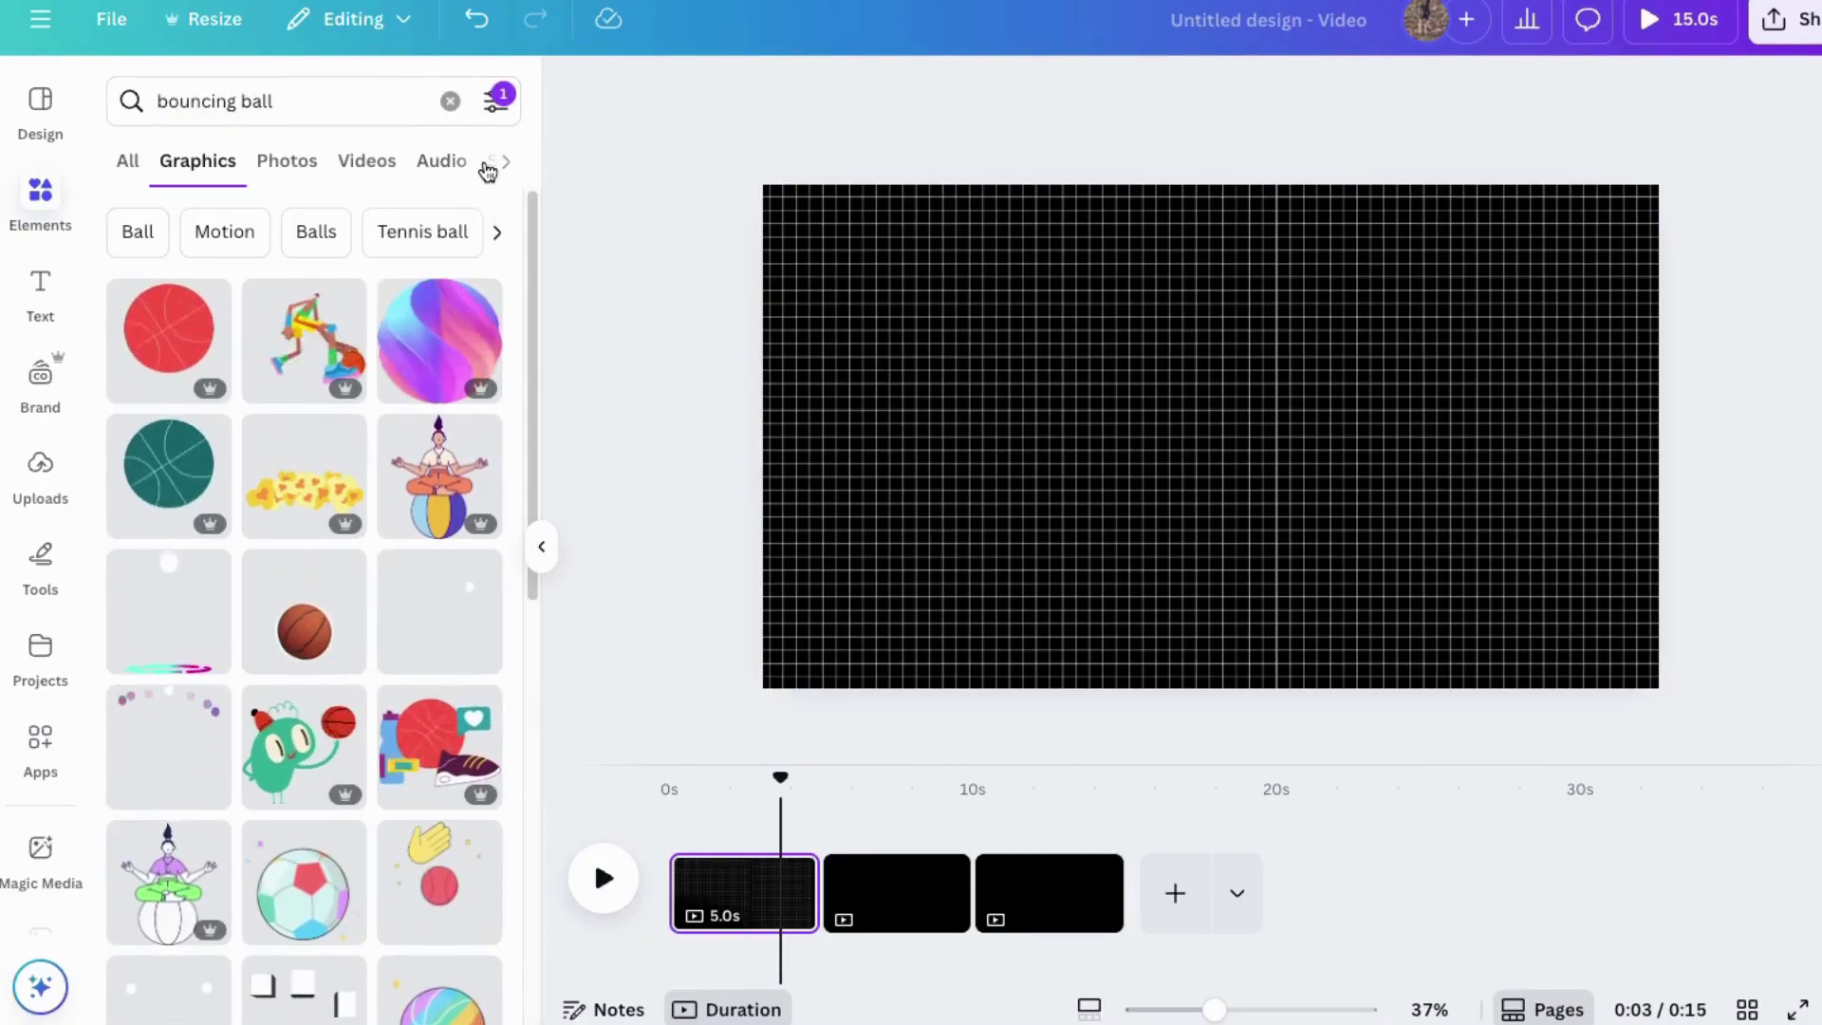
pyautogui.click(435, 621)
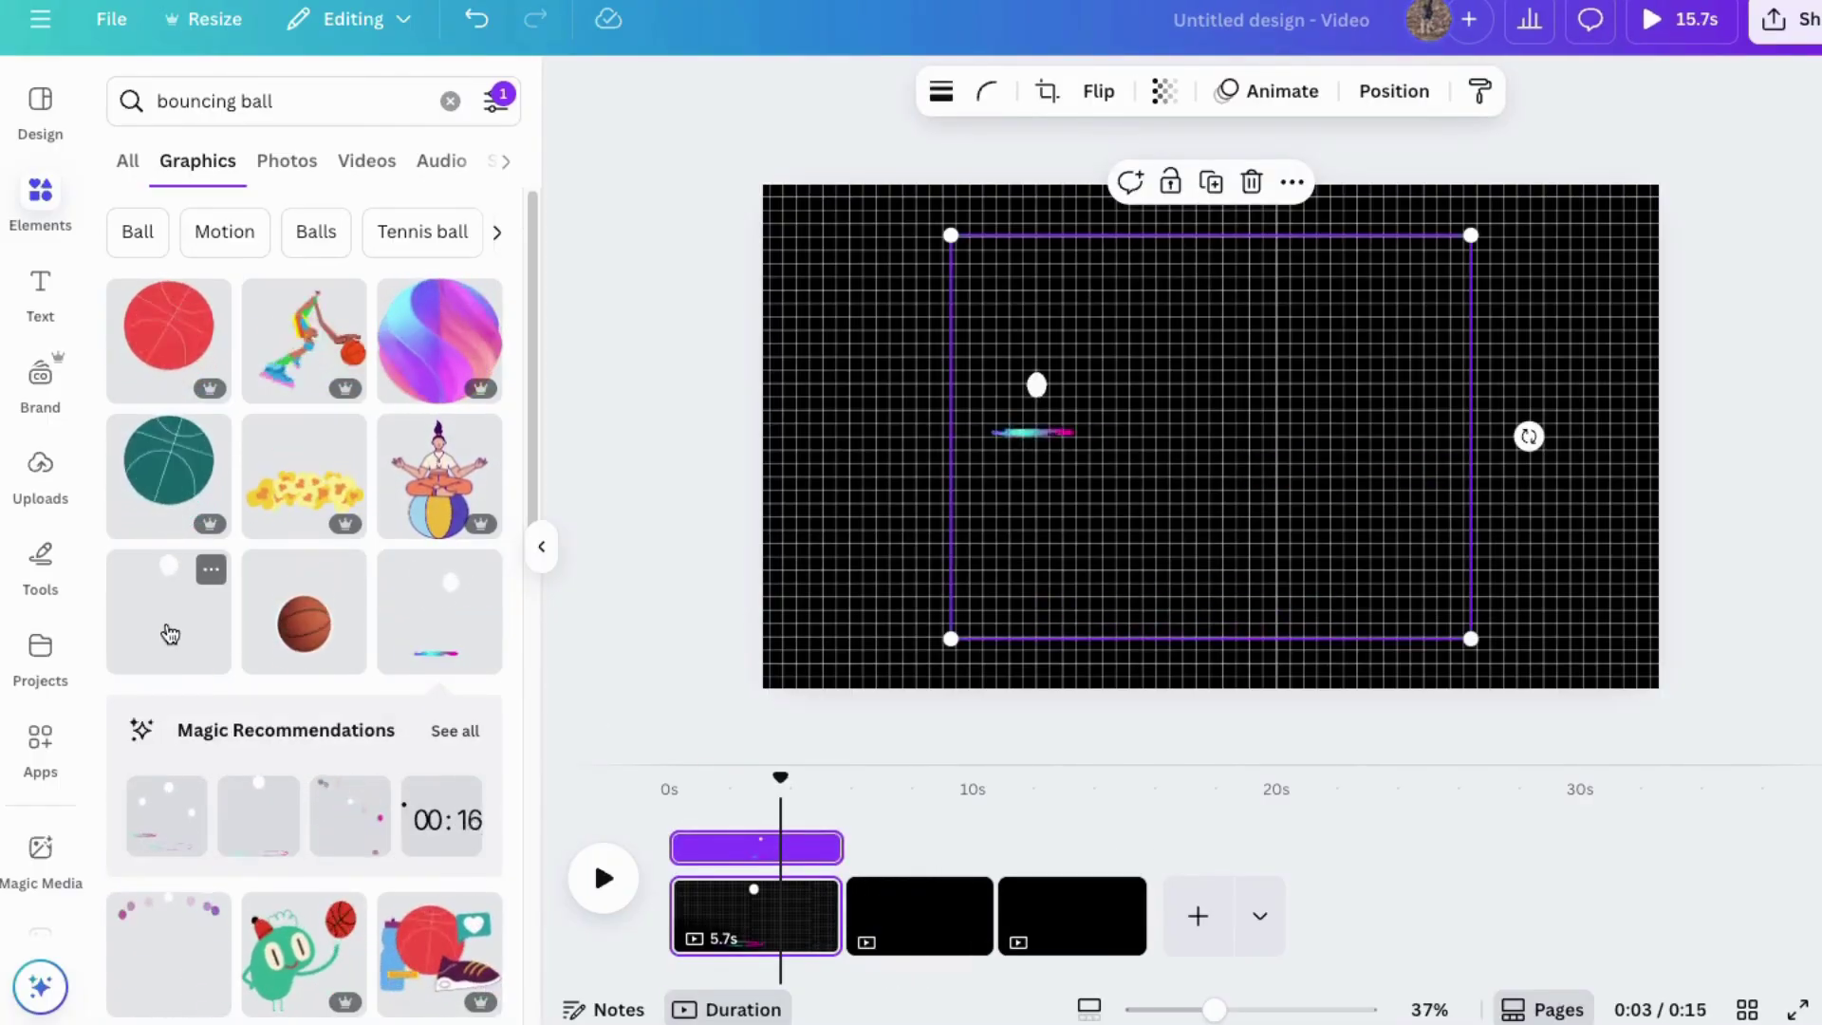
pyautogui.click(169, 634)
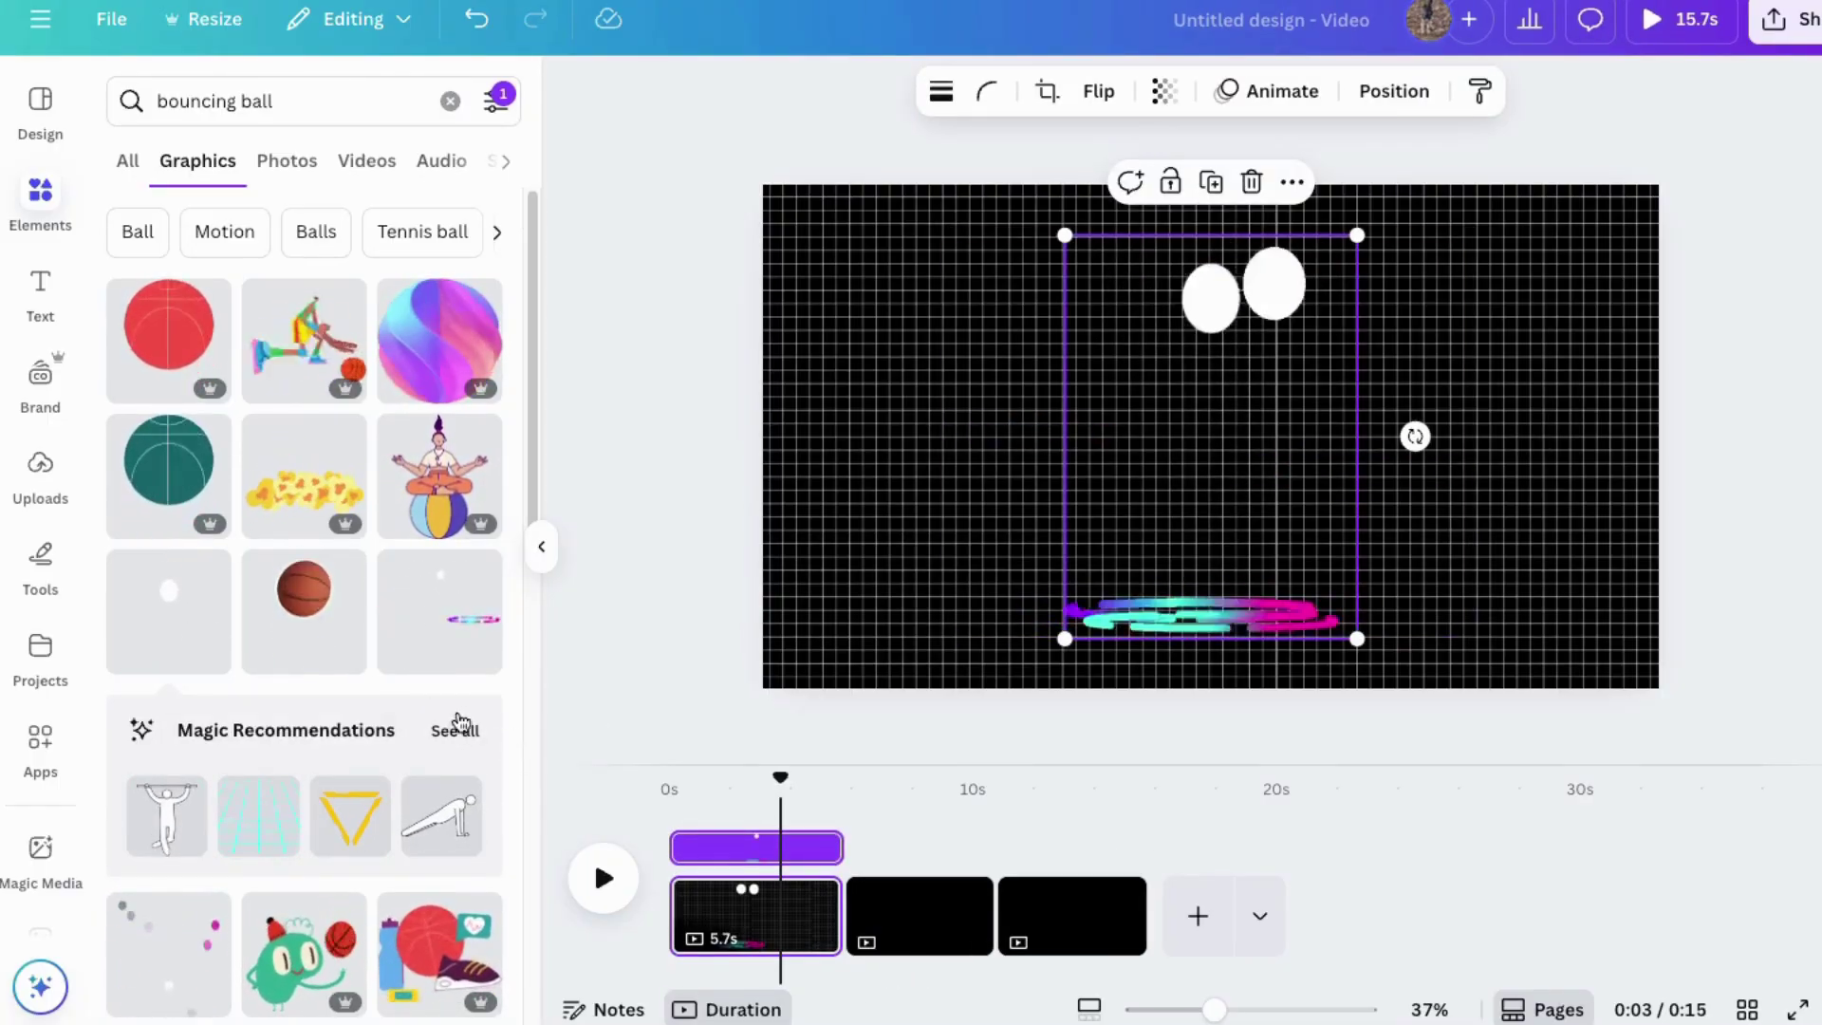
pyautogui.scroll(-3, 441, 696)
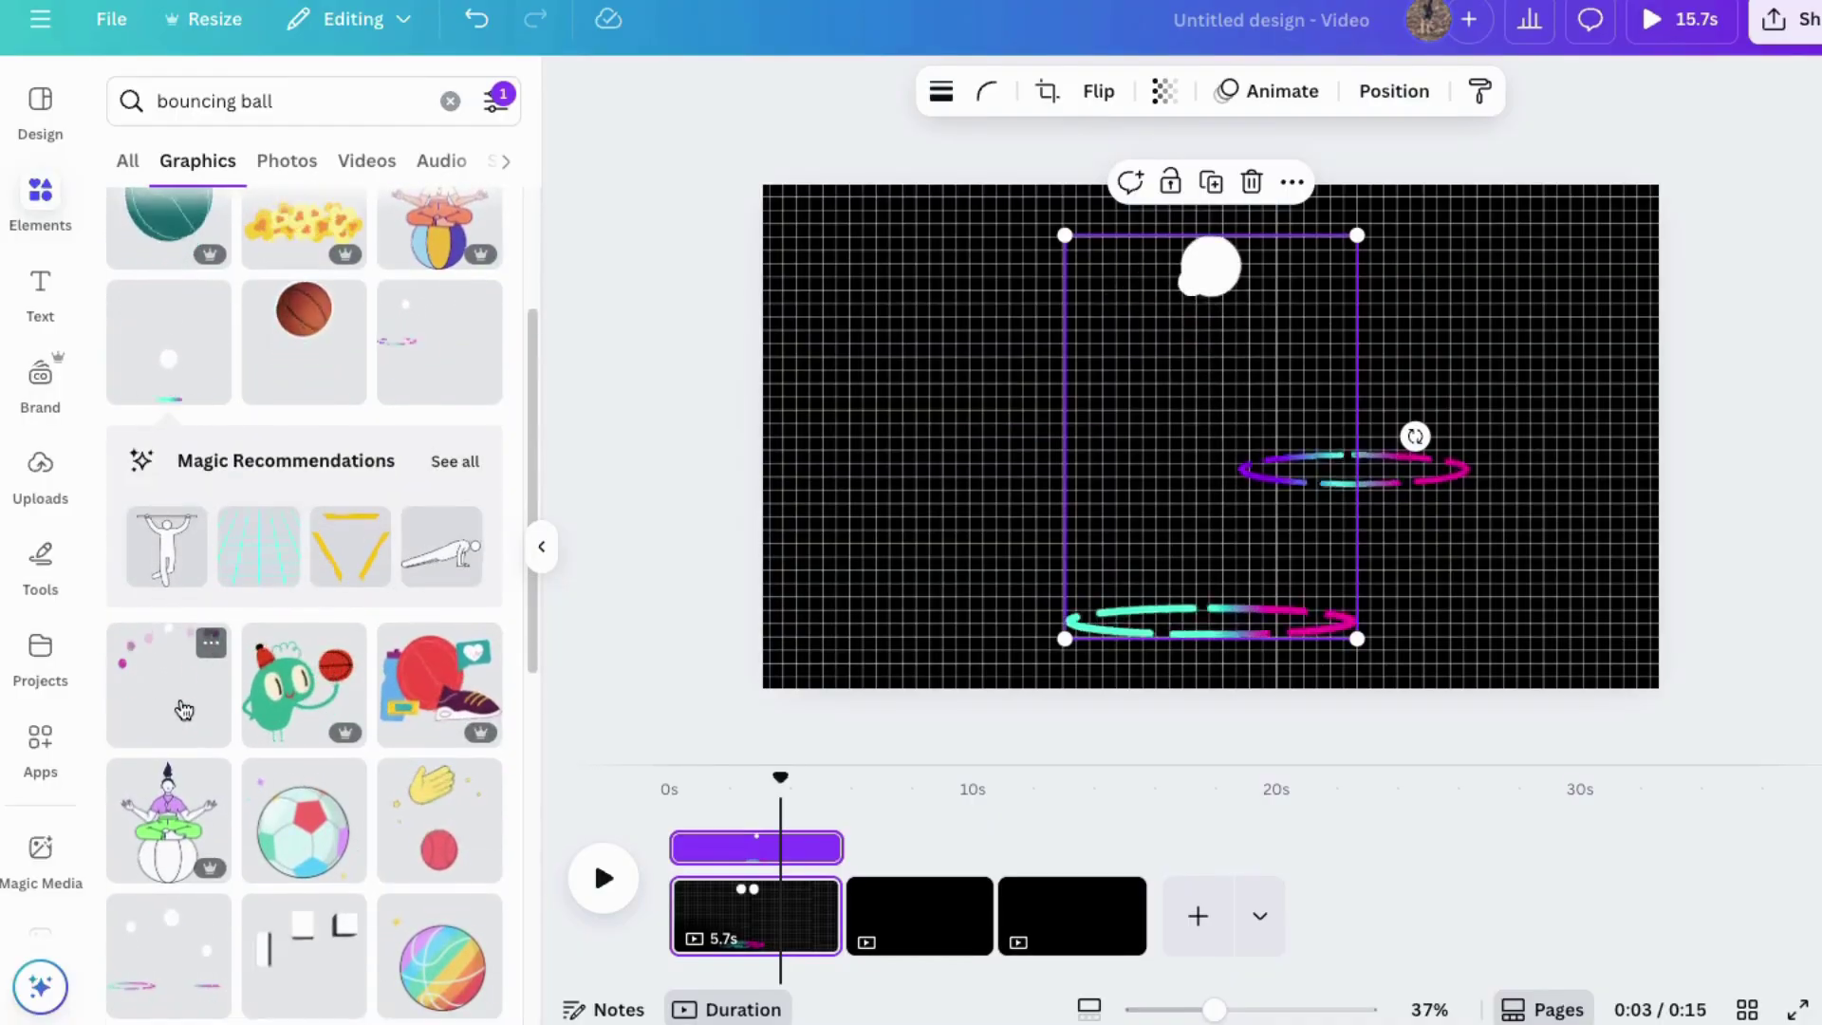
pyautogui.click(130, 901)
pyautogui.moveTo(1124, 590); pyautogui.dragTo(1398, 561)
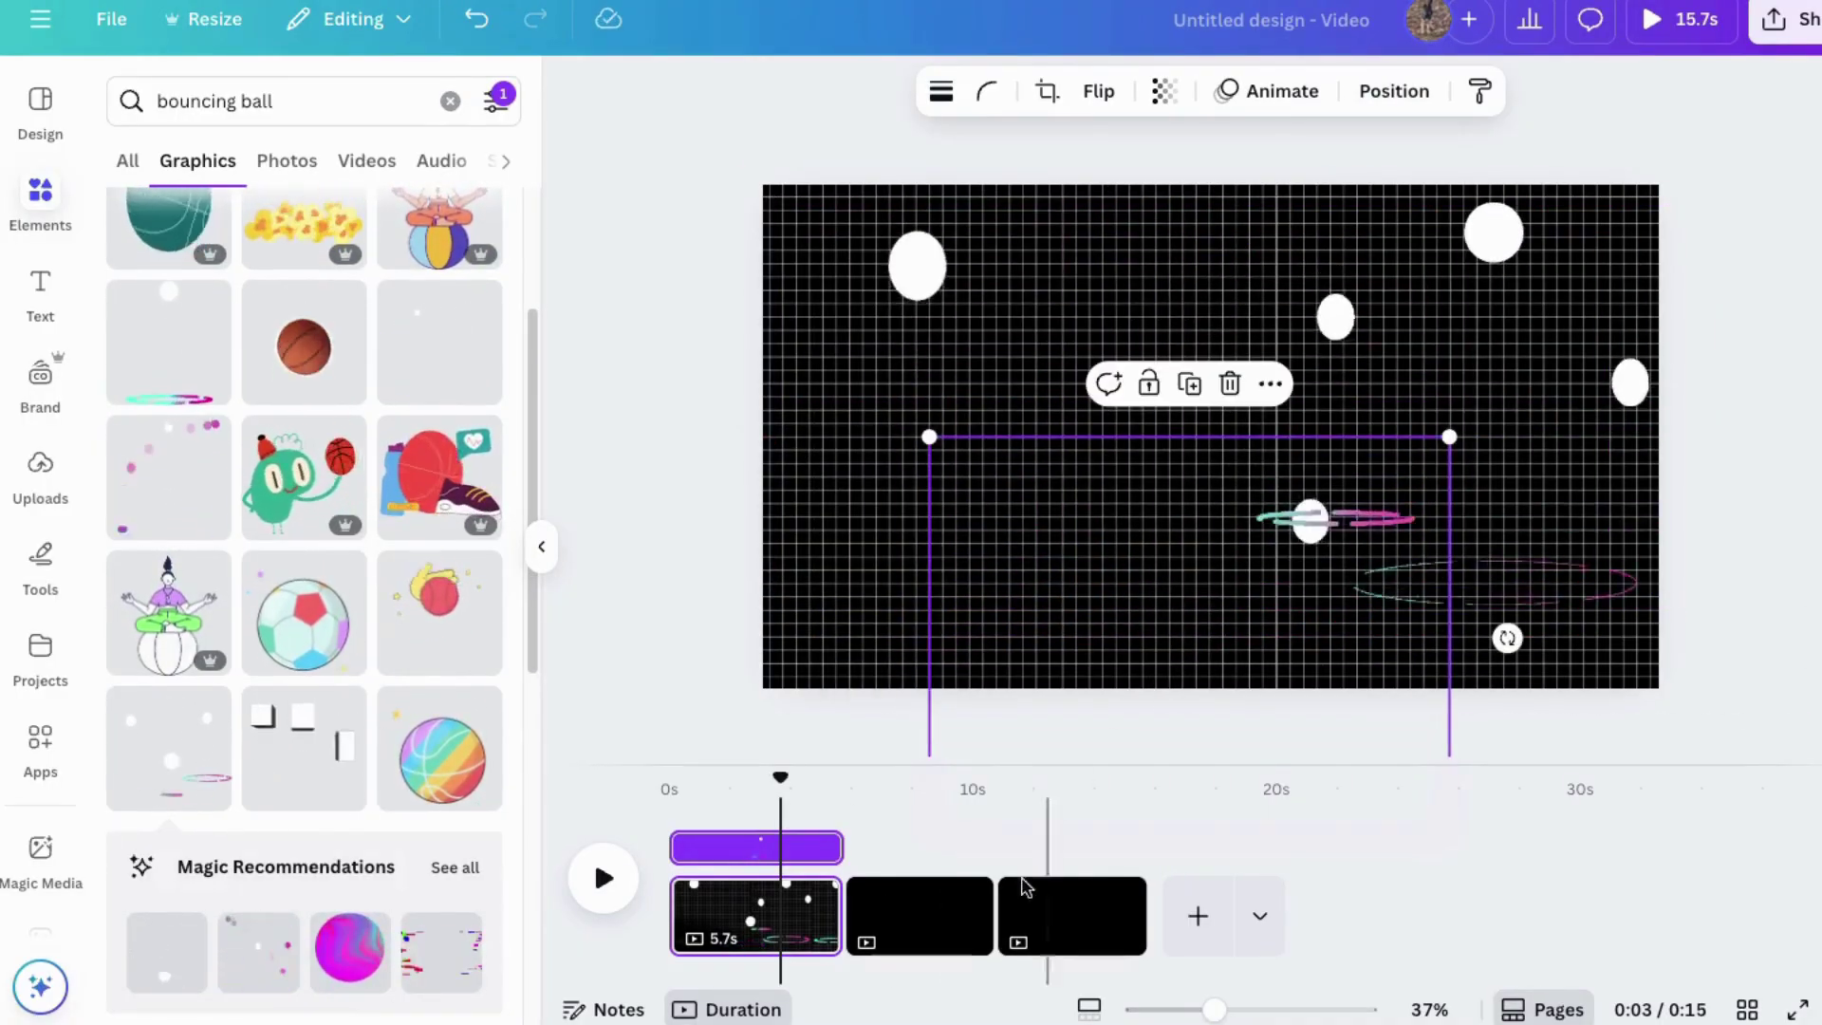
# Remove one ball graphic from page 1 and paste it onto page 3
pyautogui.hotkey('alt', '1')
pyautogui.click(997, 907)
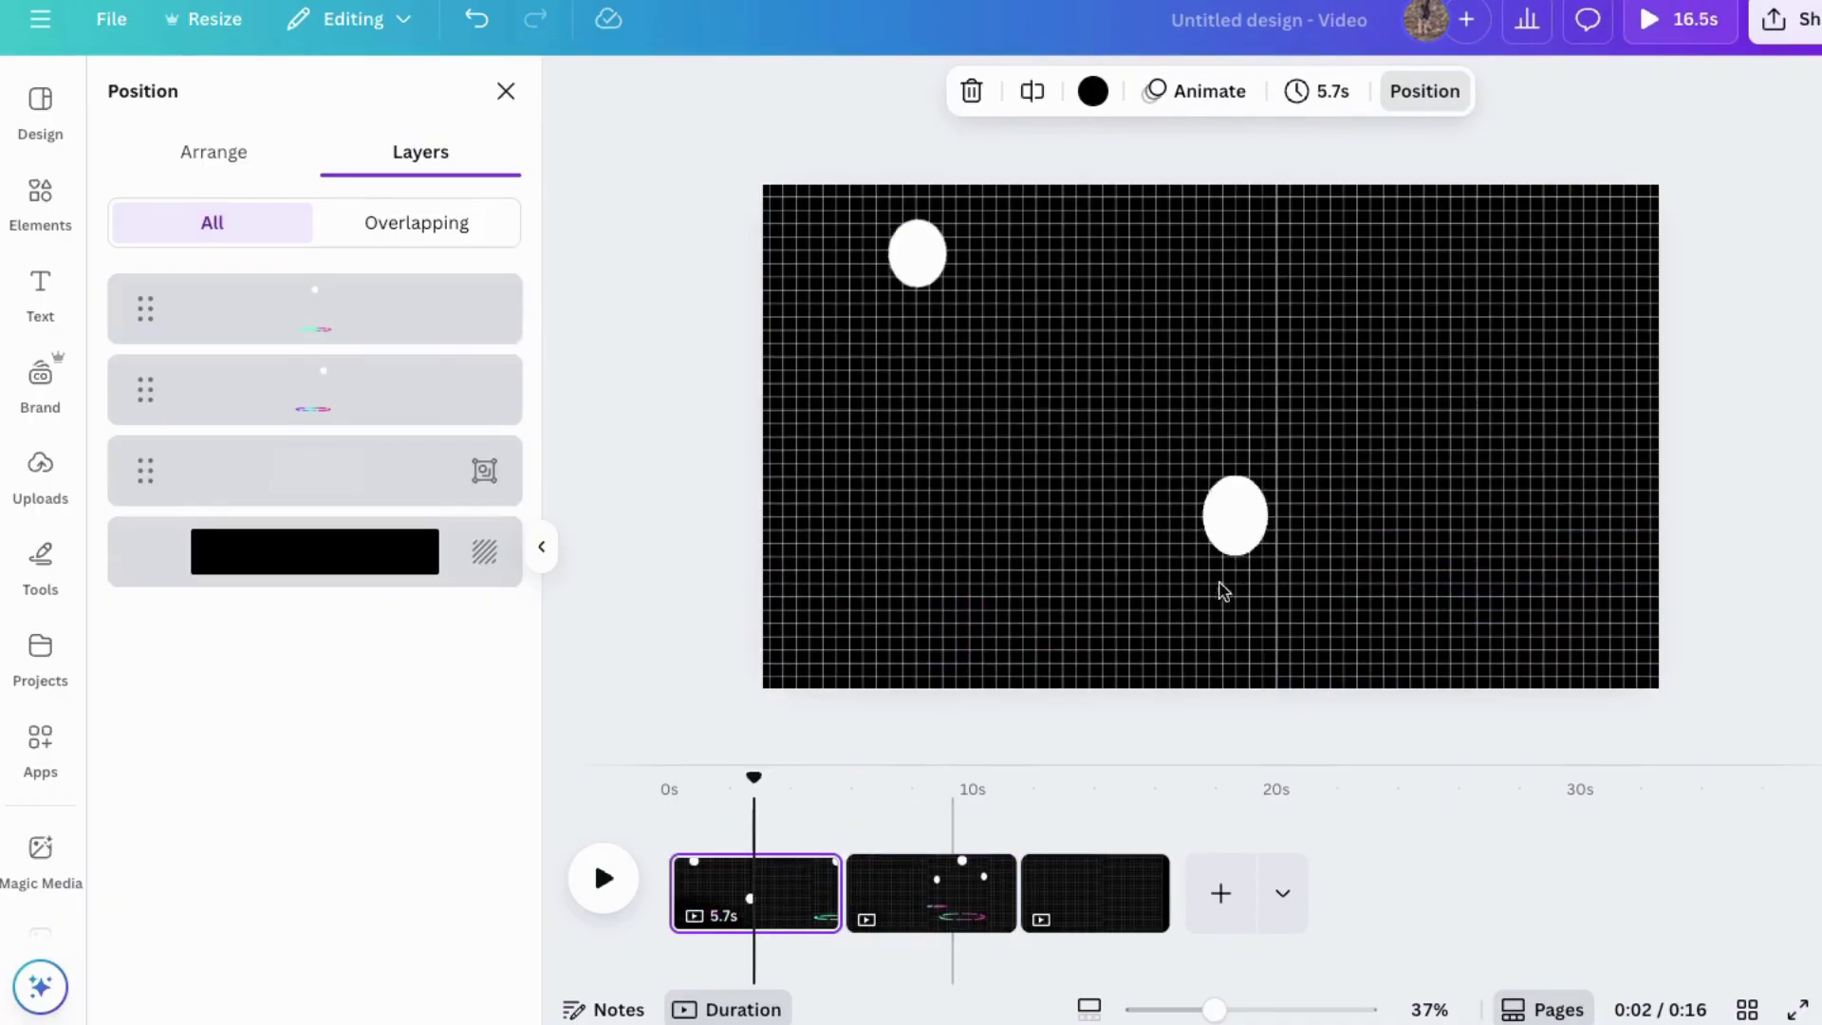
pyautogui.click(1120, 564)
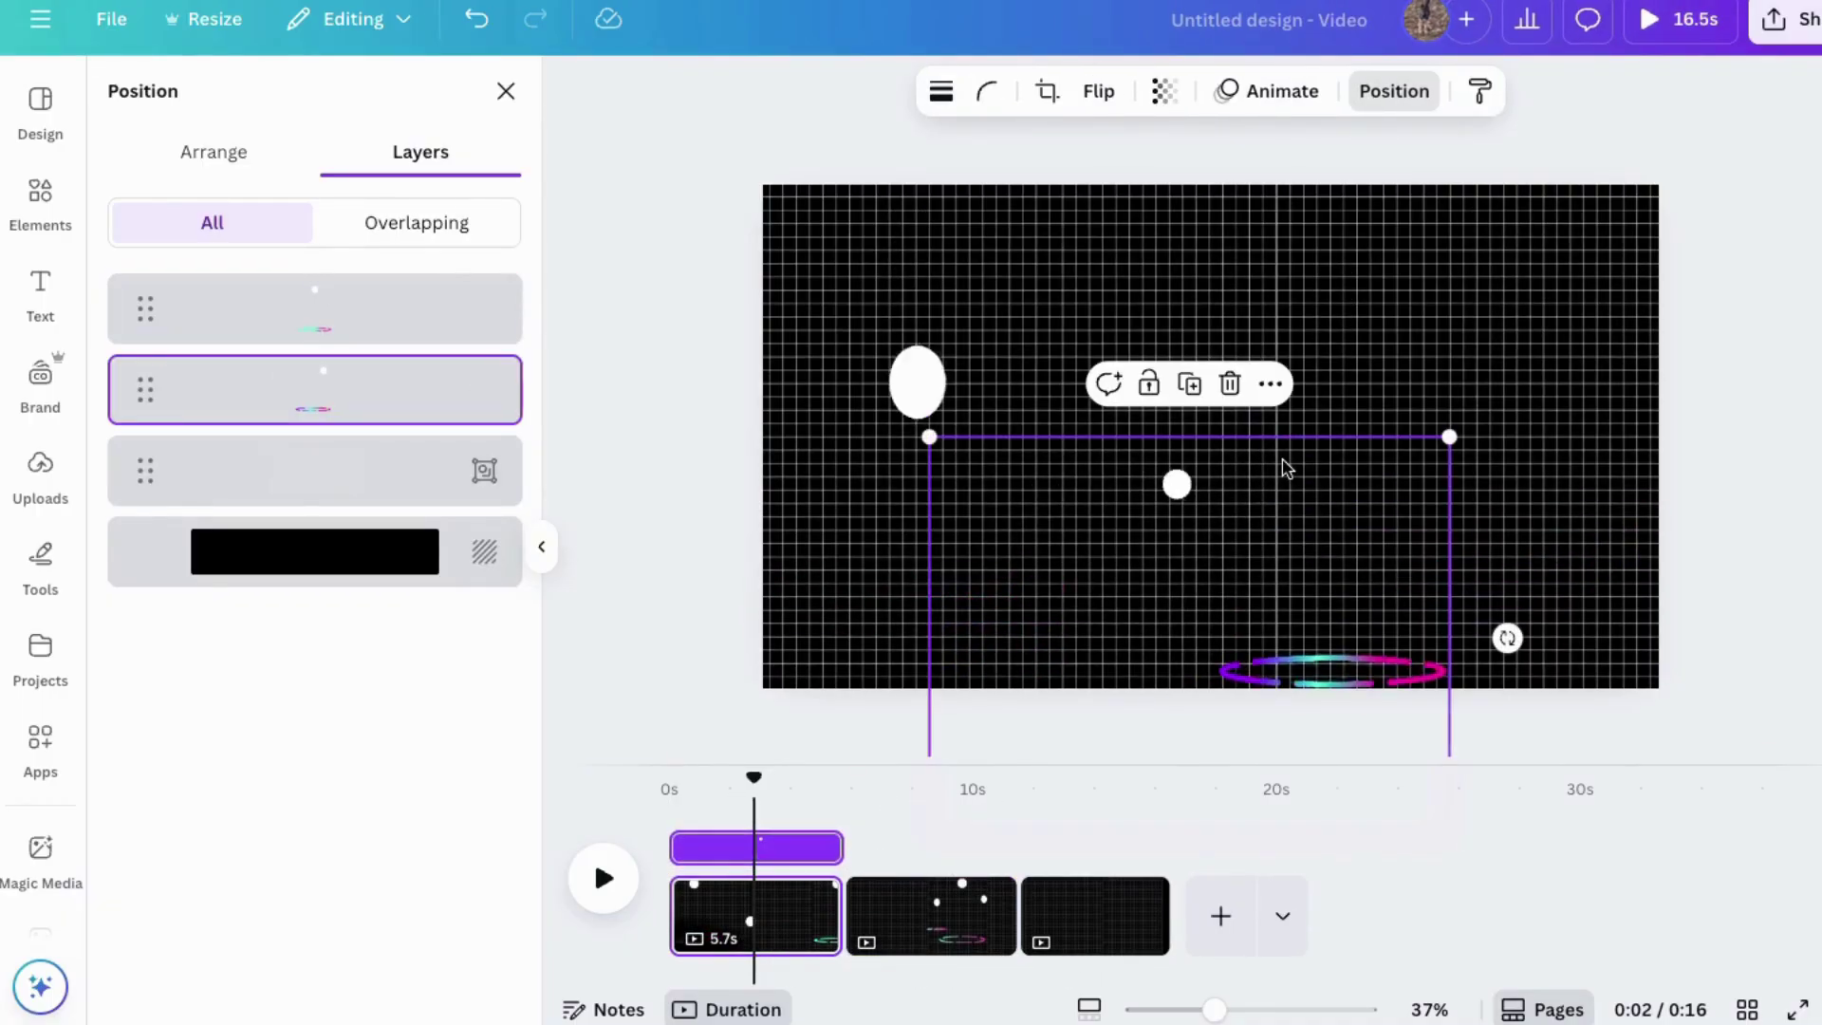
pyautogui.press('Delete')
pyautogui.click(1101, 918)
pyautogui.hotkey('ctrl', 'v')
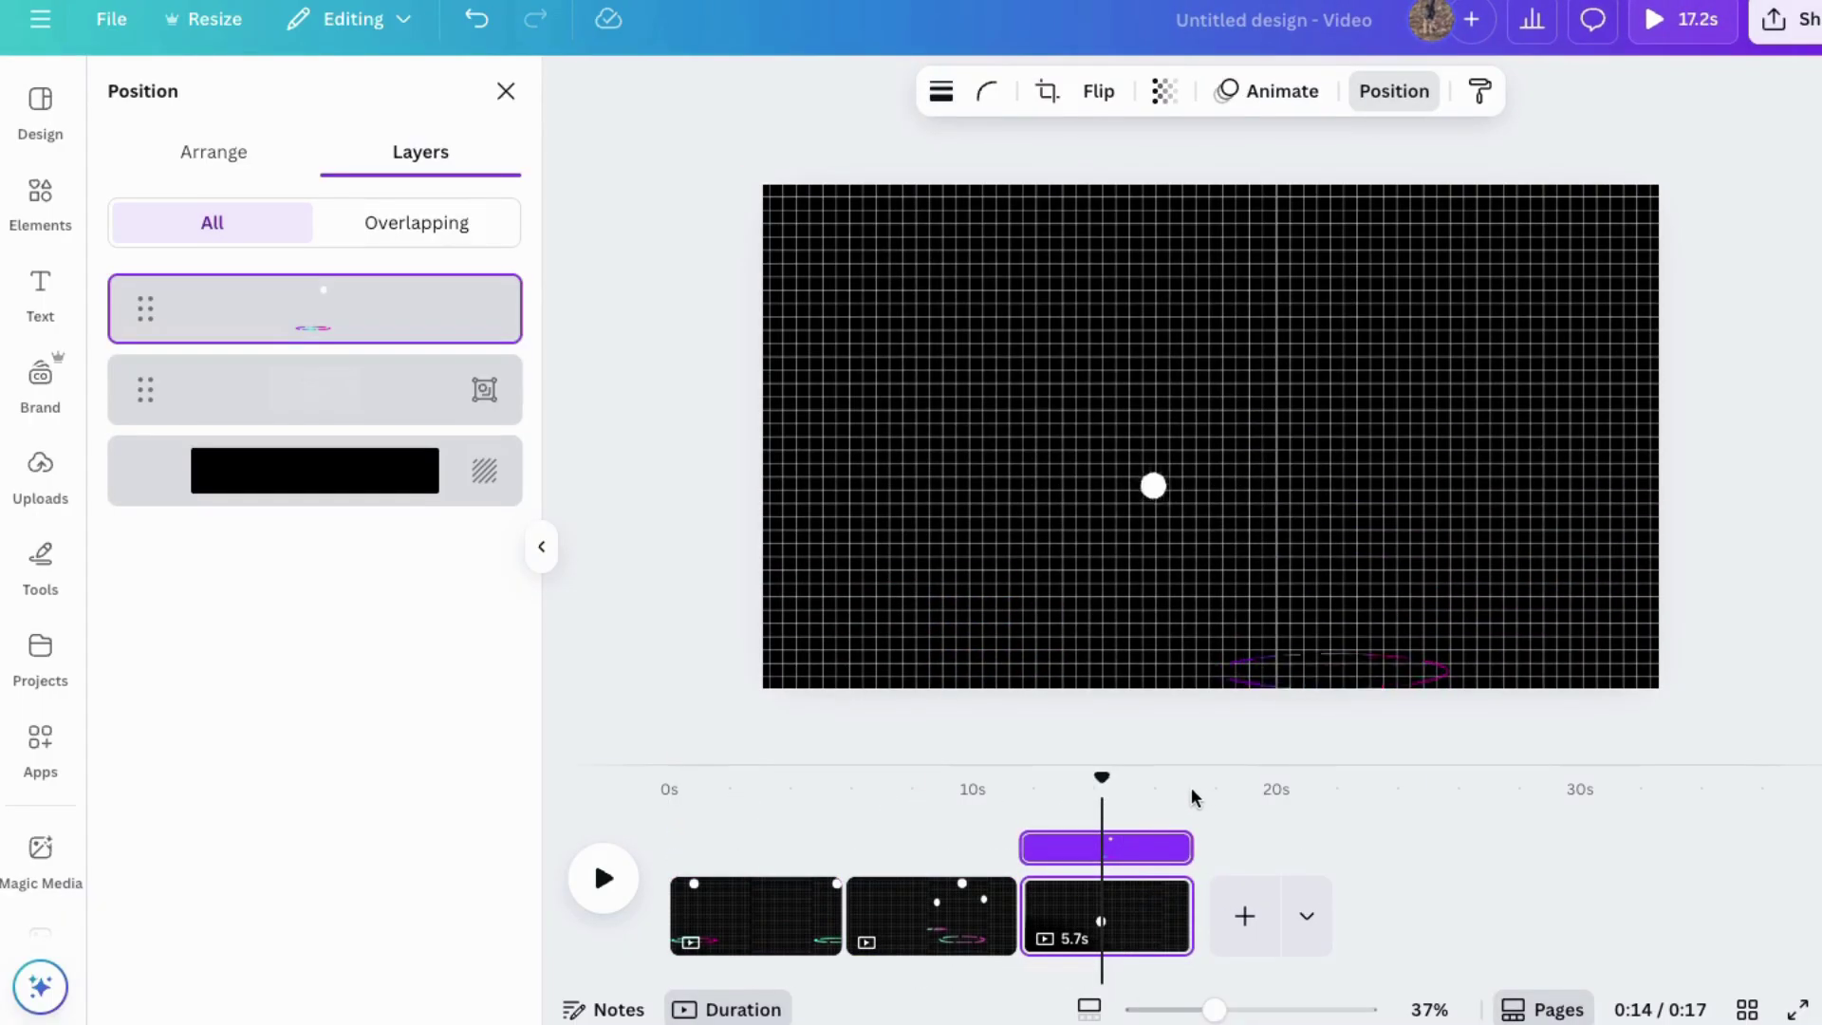
pyautogui.click(792, 913)
pyautogui.click(1182, 629)
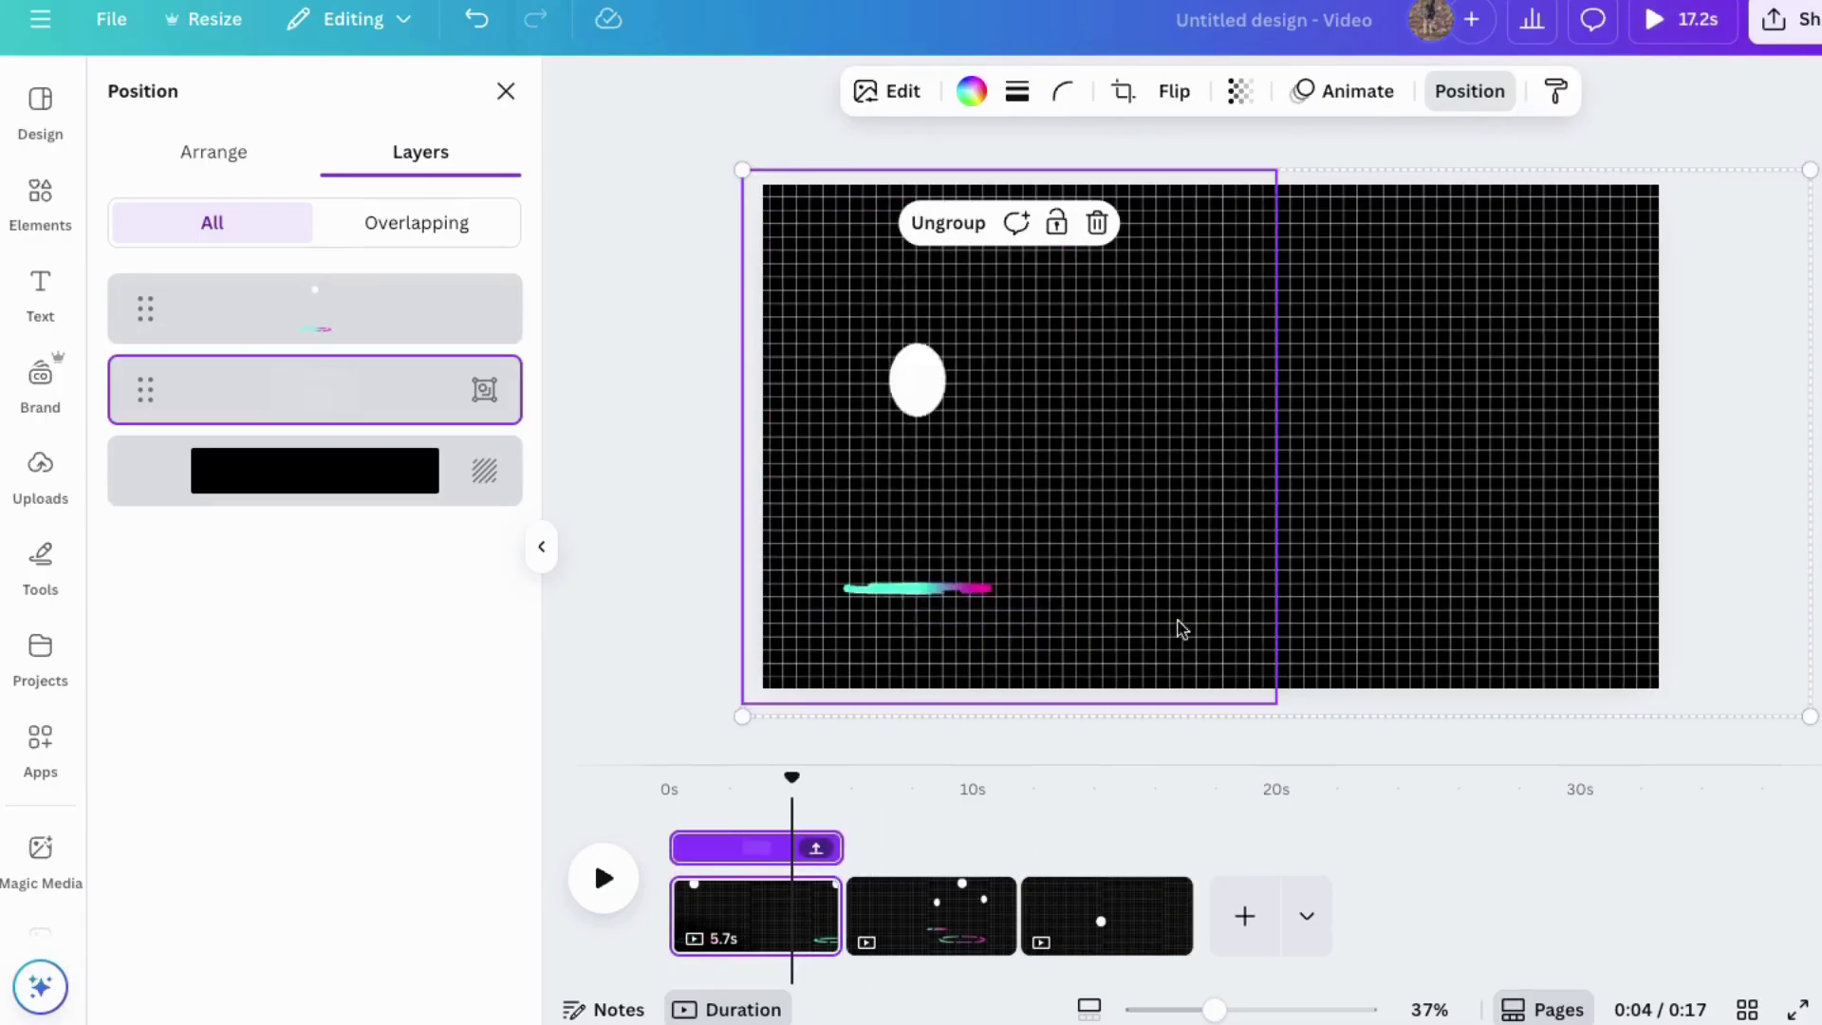
# Add a thick line along the bottom of page 1 and colour it white
pyautogui.write('/lin')
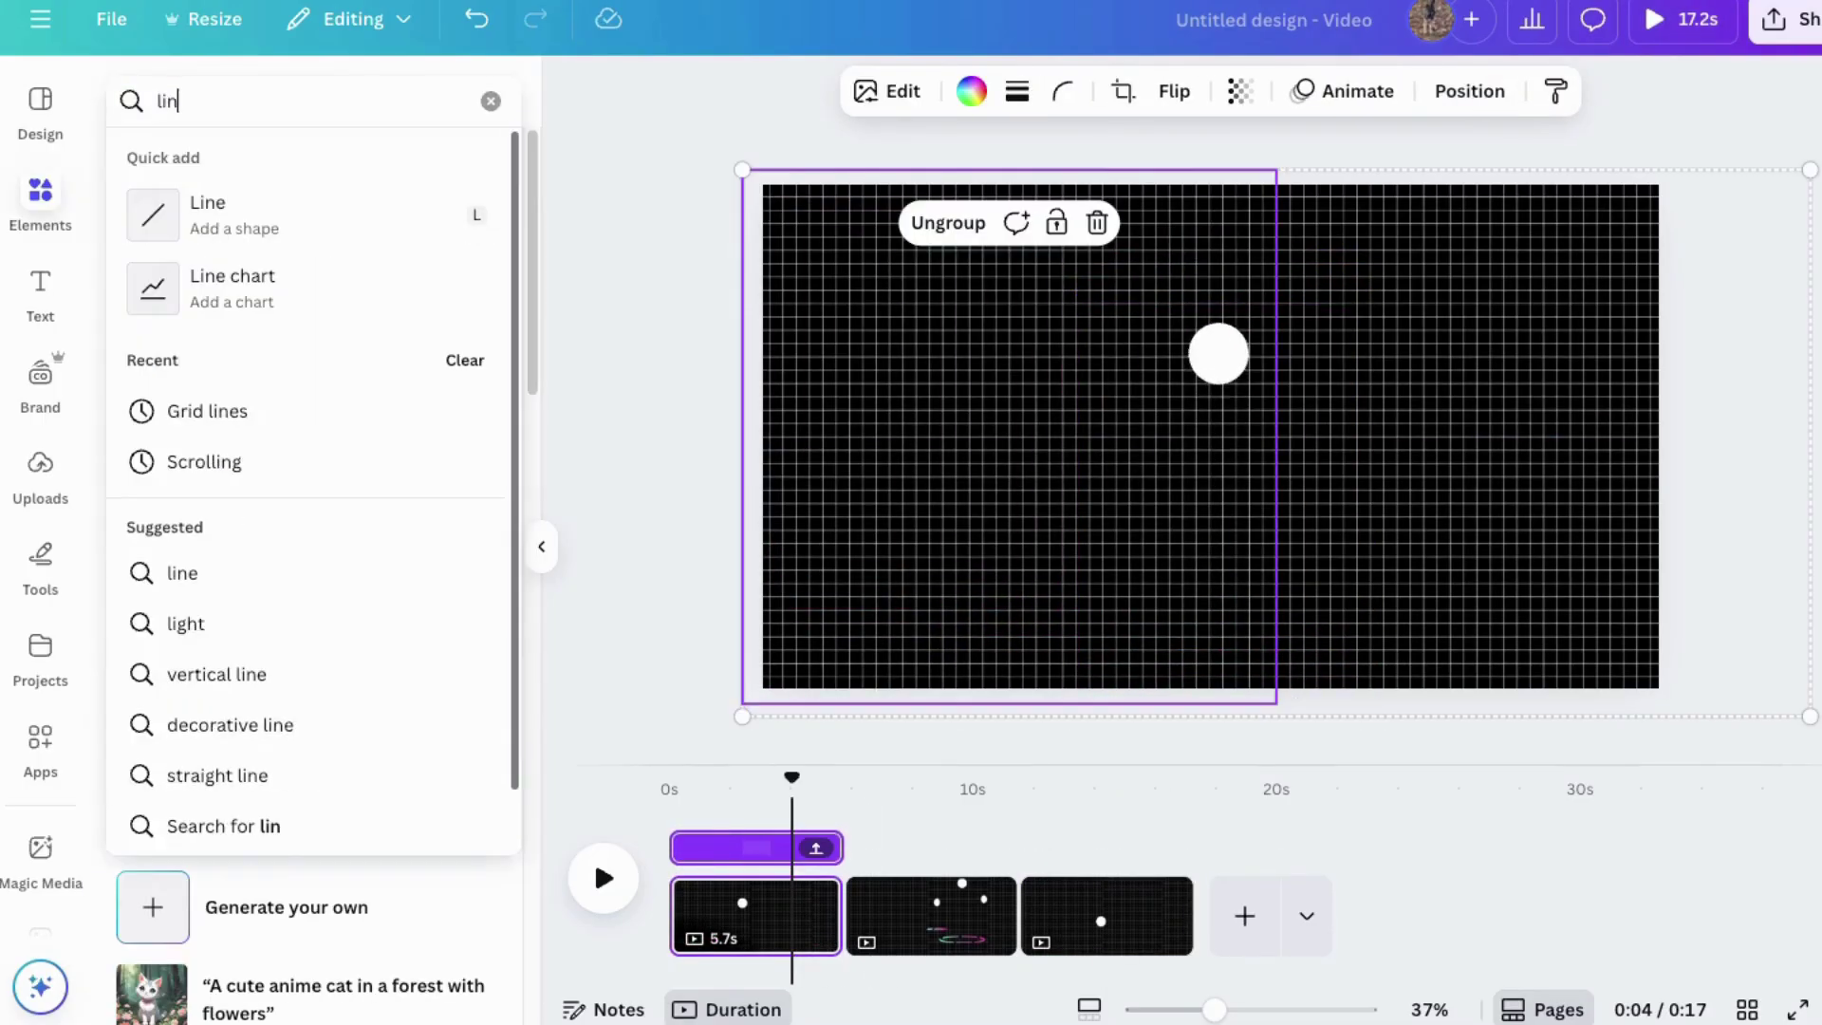
pyautogui.write('e')
pyautogui.press('Return')
pyautogui.click(351, 664)
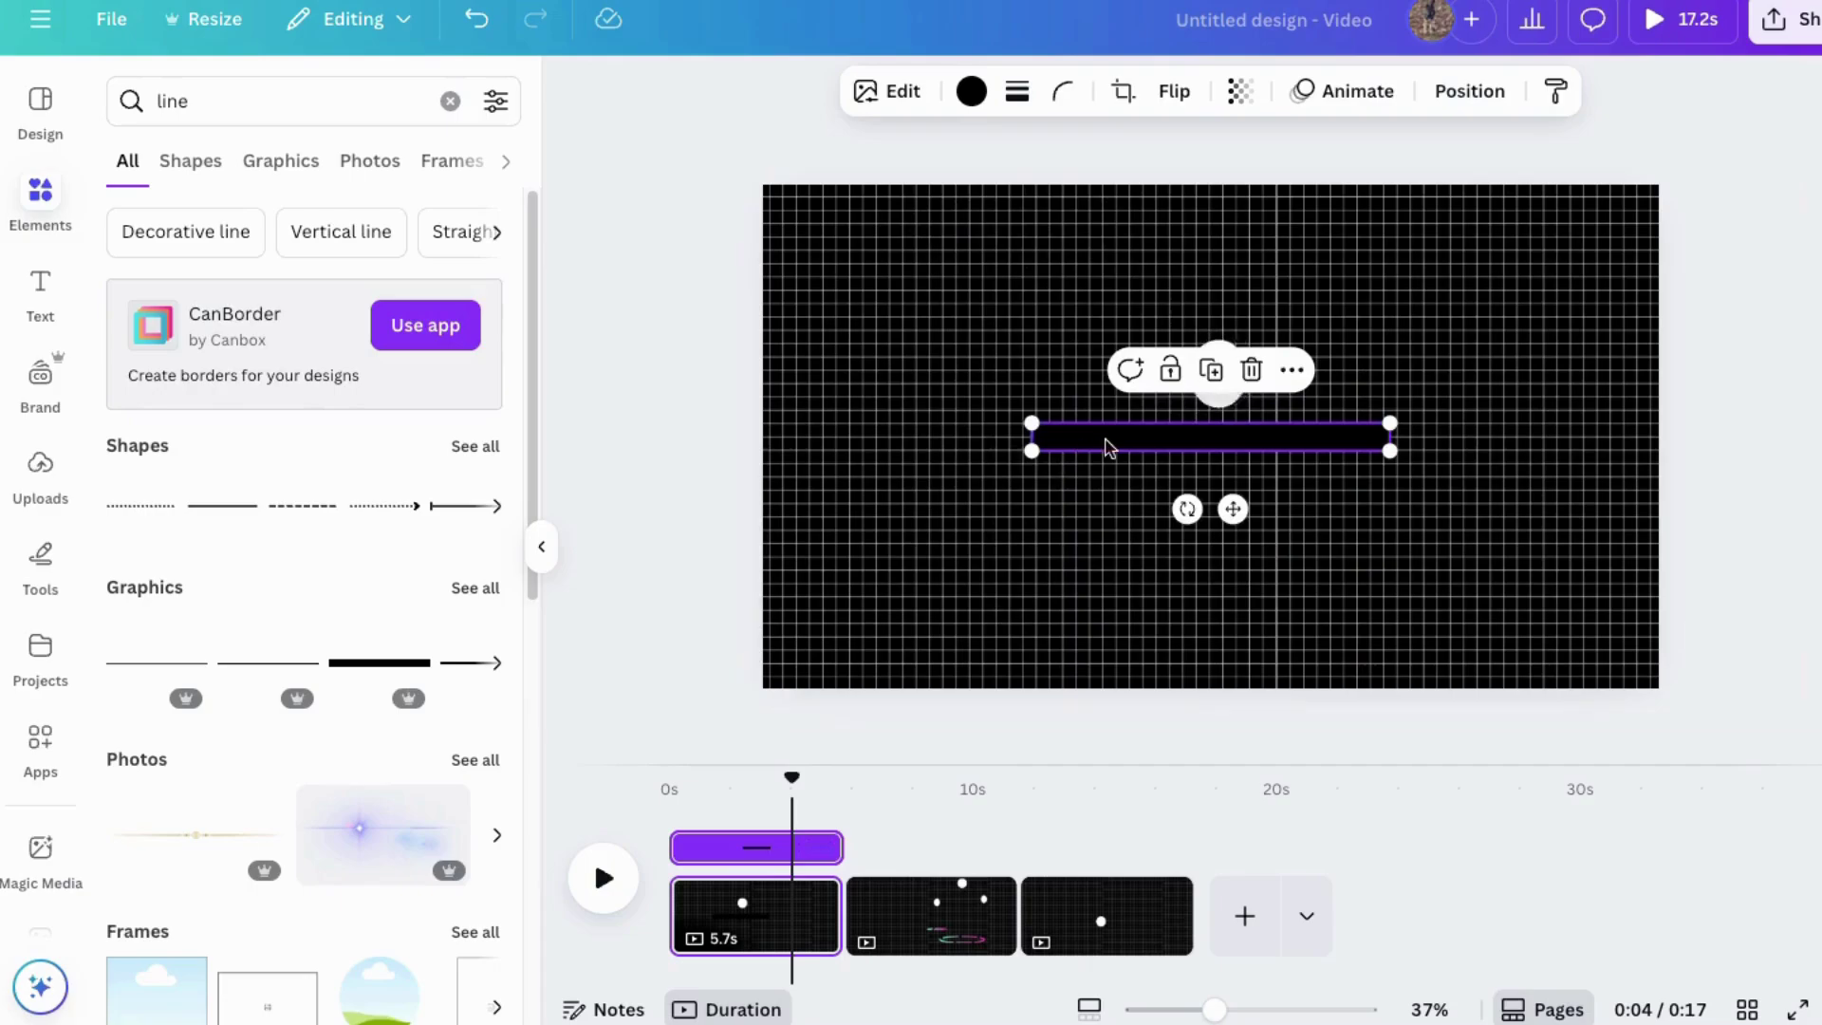
pyautogui.moveTo(1107, 446); pyautogui.dragTo(1703, 762)
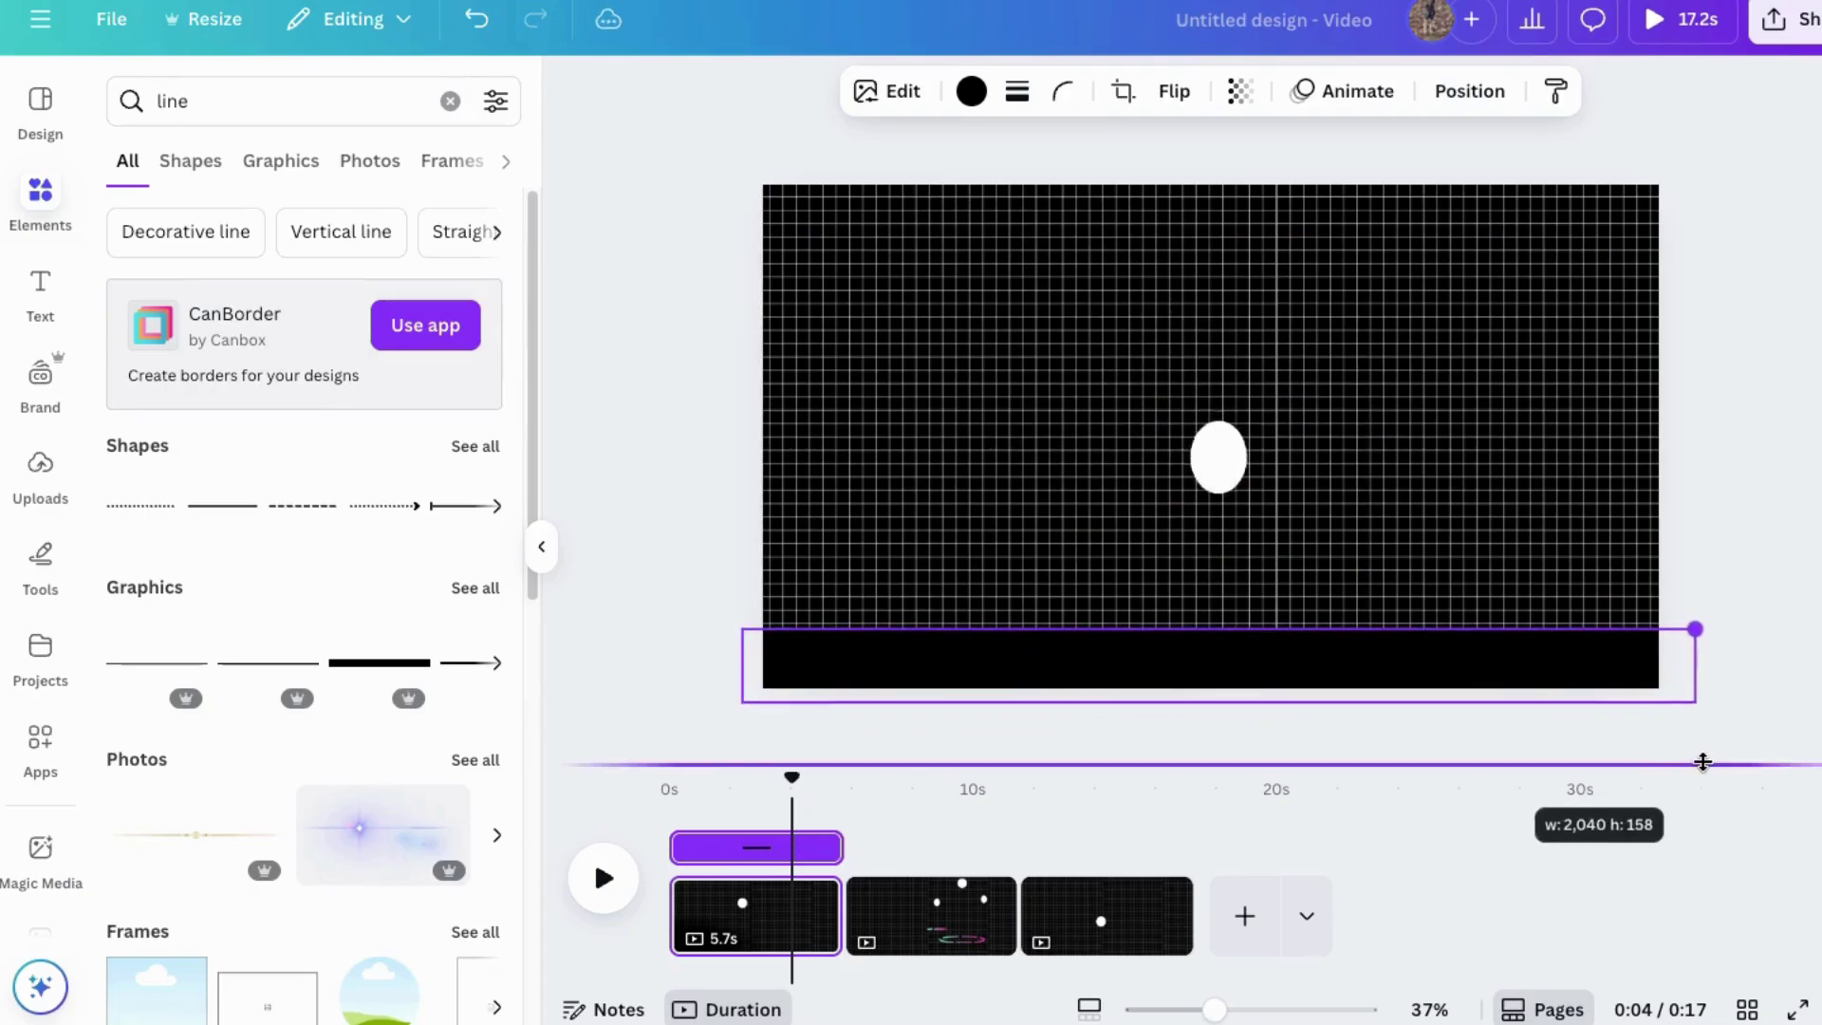
pyautogui.click(970, 91)
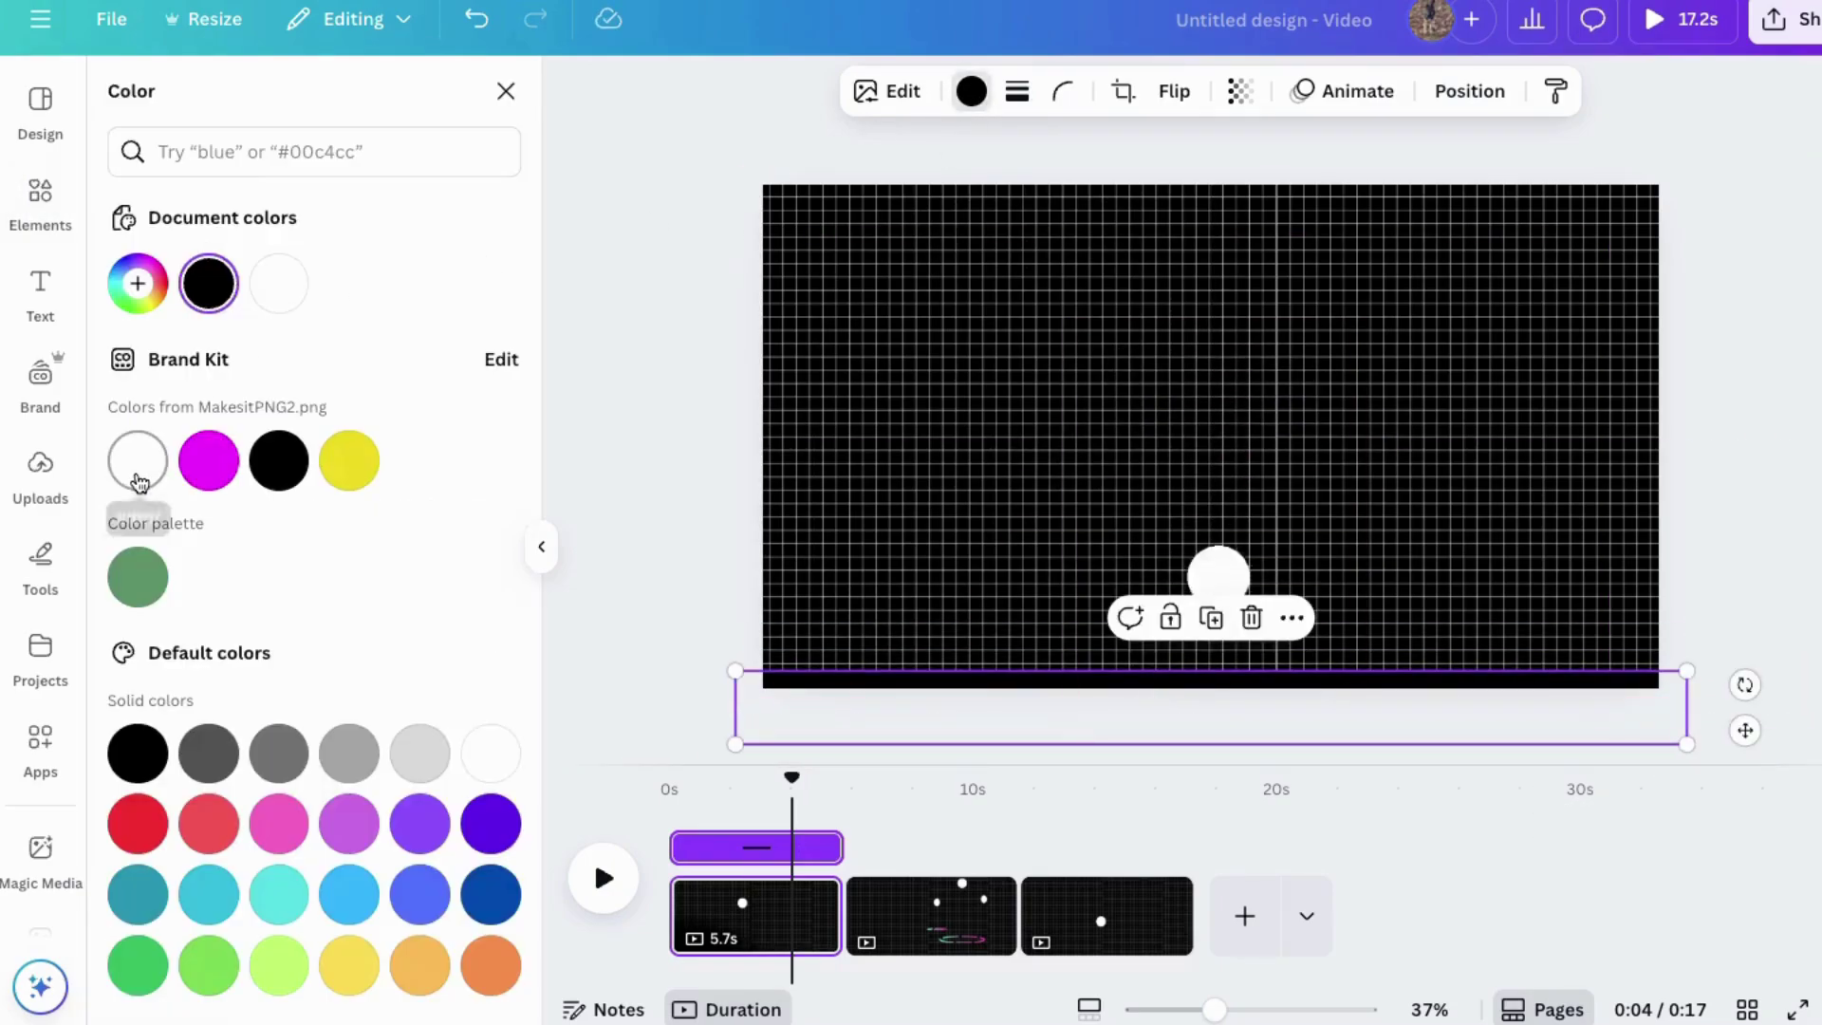
pyautogui.click(140, 482)
pyautogui.press('Escape')
pyautogui.press('Escape')
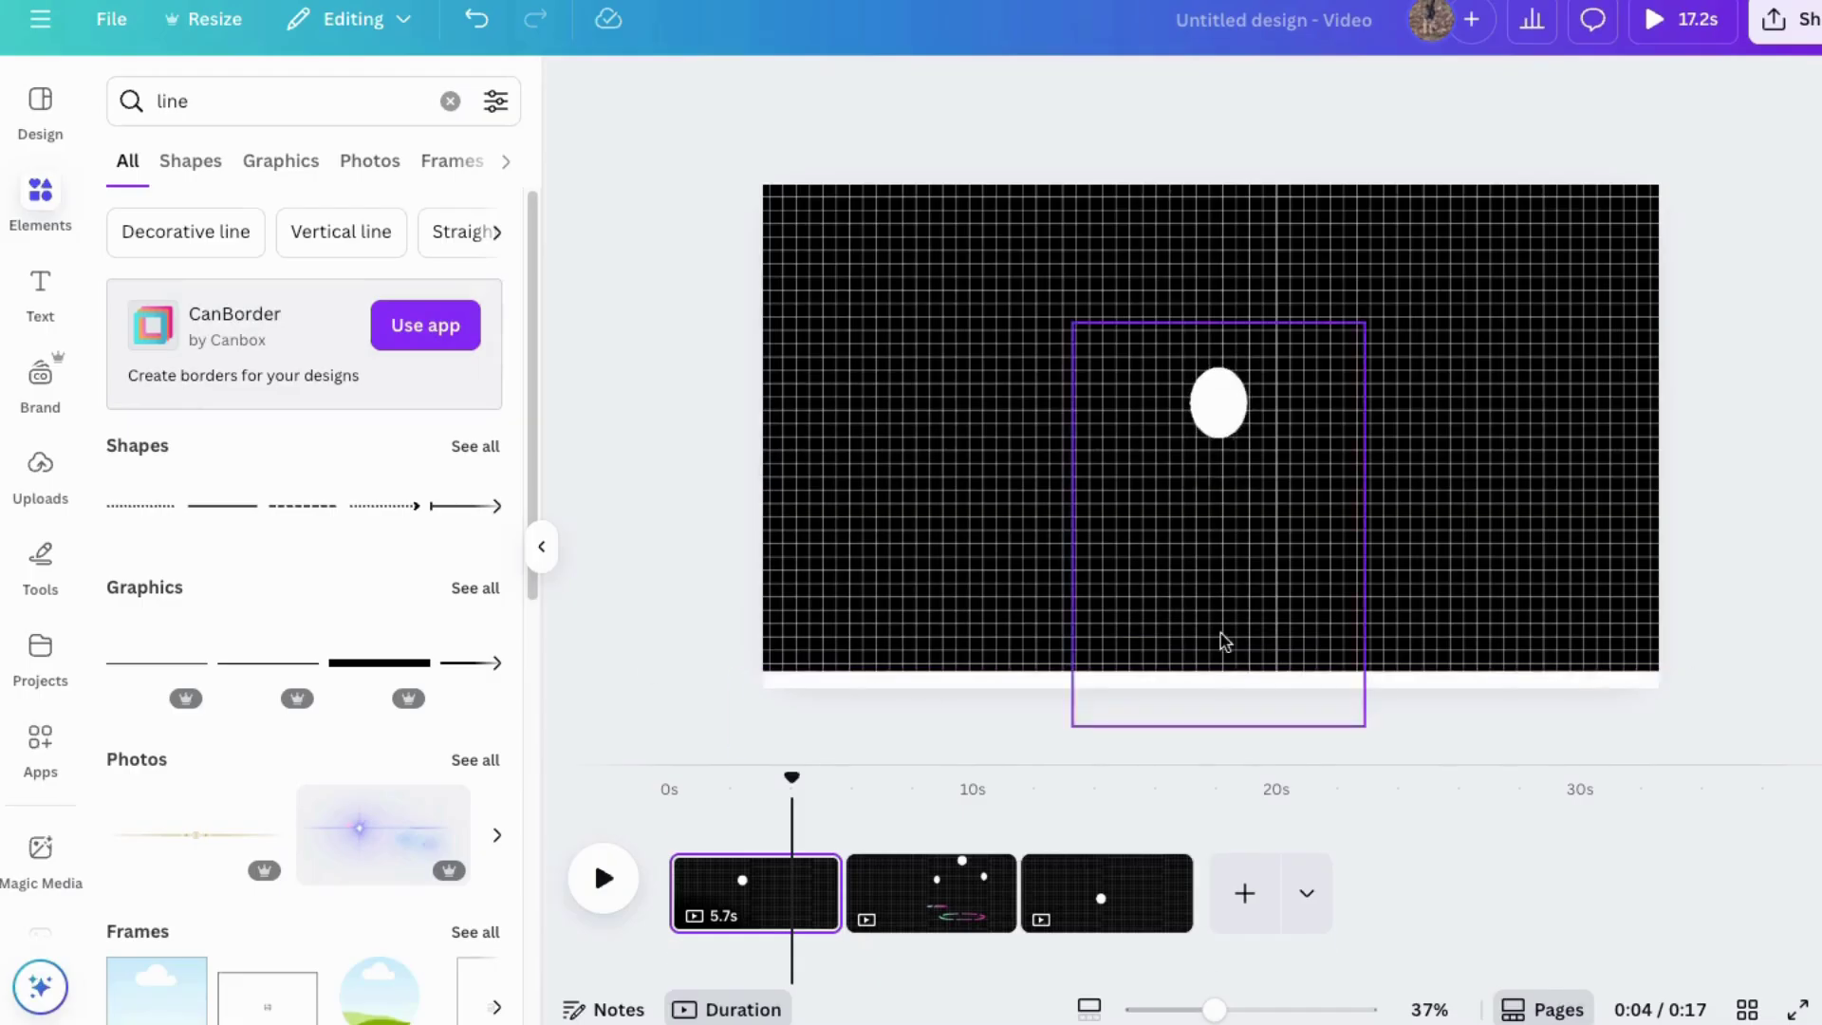
# Add 'Energy attracts results. Stay in motion.' at the top of page 1 with the Skate animation
pyautogui.press('t')
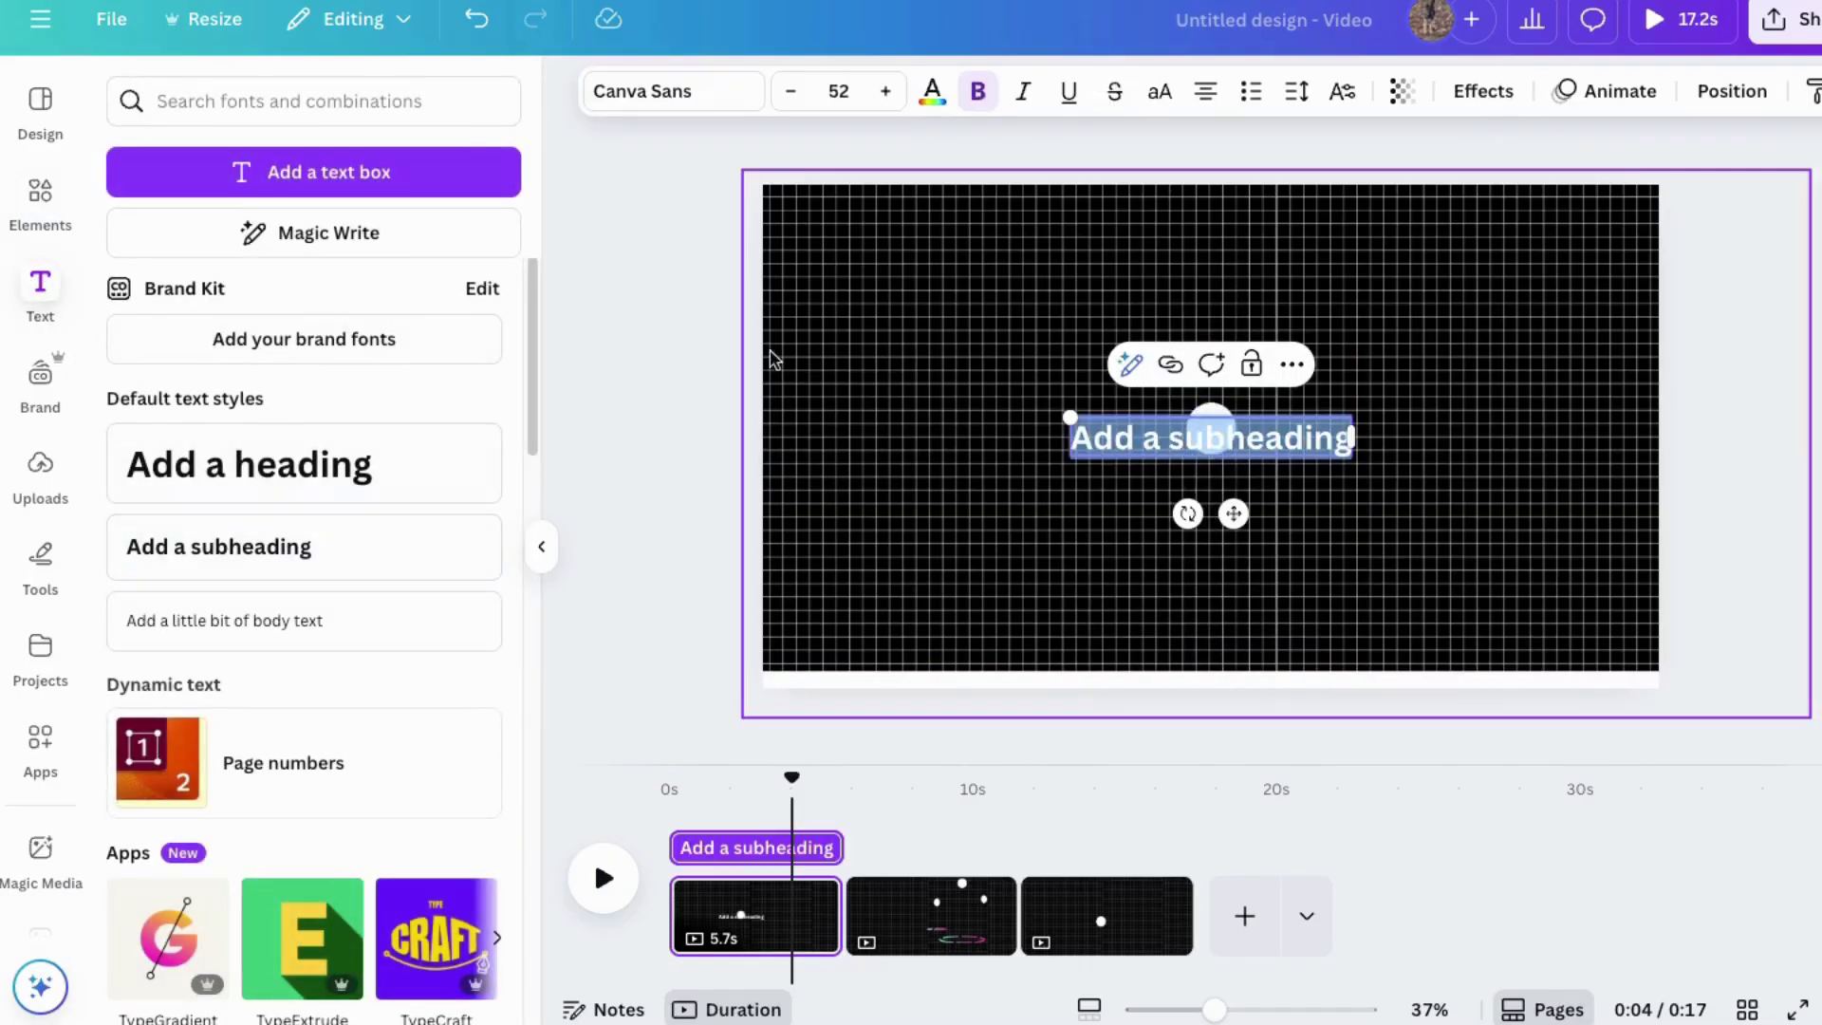
pyautogui.write('Energy attracts results. Stay in motion.')
pyautogui.tripleClick(1125, 422)
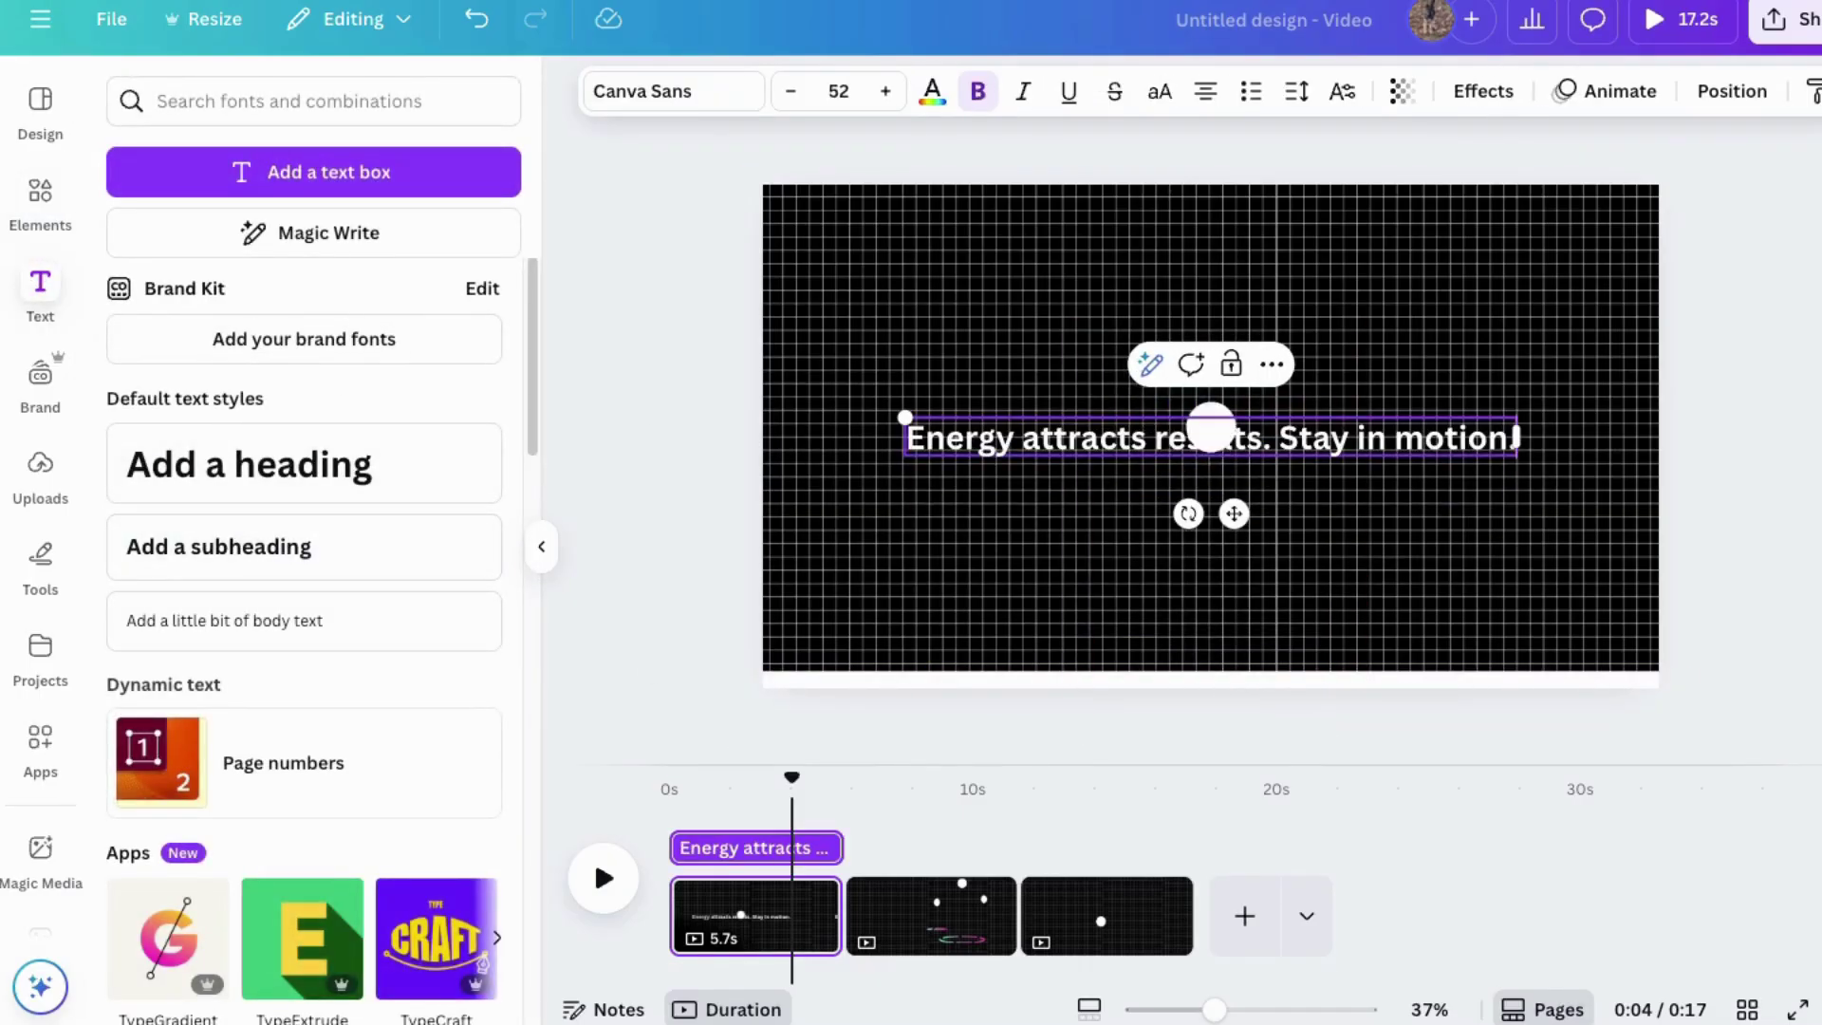
pyautogui.click(731, 394)
pyautogui.moveTo(1049, 455); pyautogui.dragTo(1061, 276)
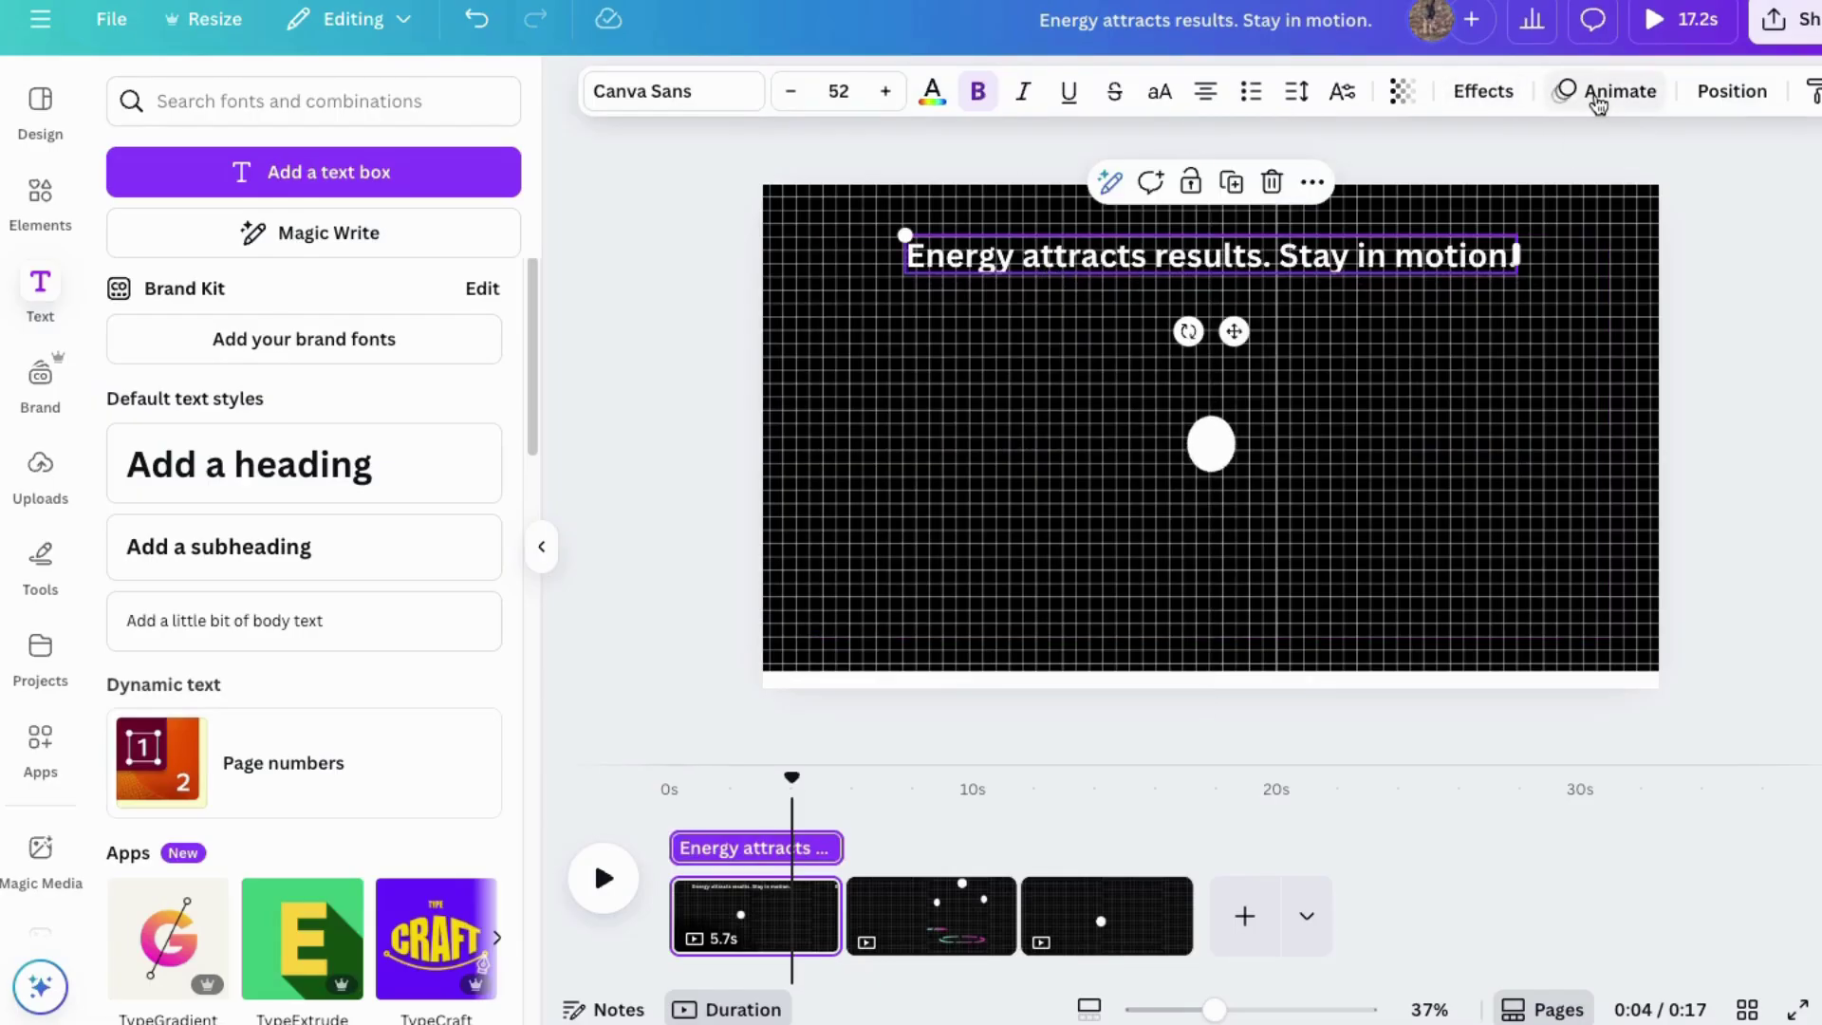
pyautogui.click(1596, 92)
pyautogui.scroll(-3, 353, 669)
pyautogui.click(440, 622)
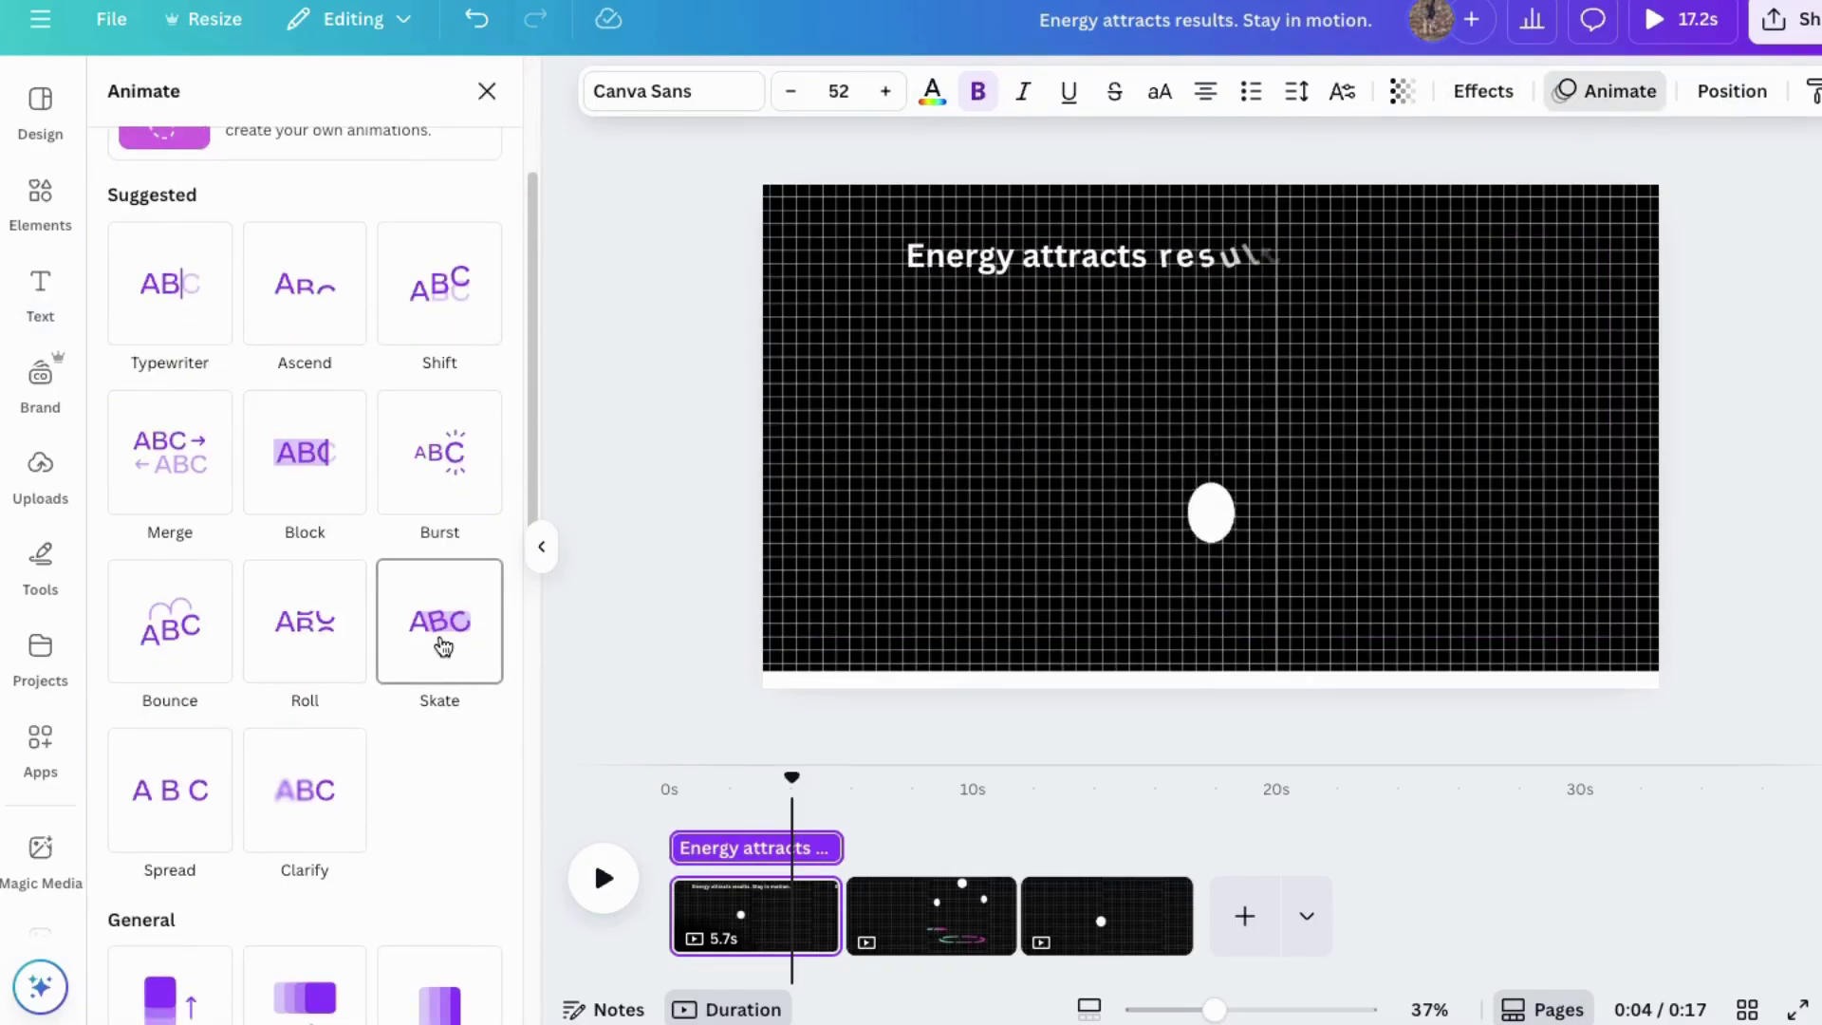
# On page 2, shift the ball group and place an enlarged, centred 'Keep moving. Keep bouncing. Never settle.' at the top
pyautogui.click(1252, 469)
pyautogui.moveTo(1355, 473); pyautogui.dragTo(853, 458)
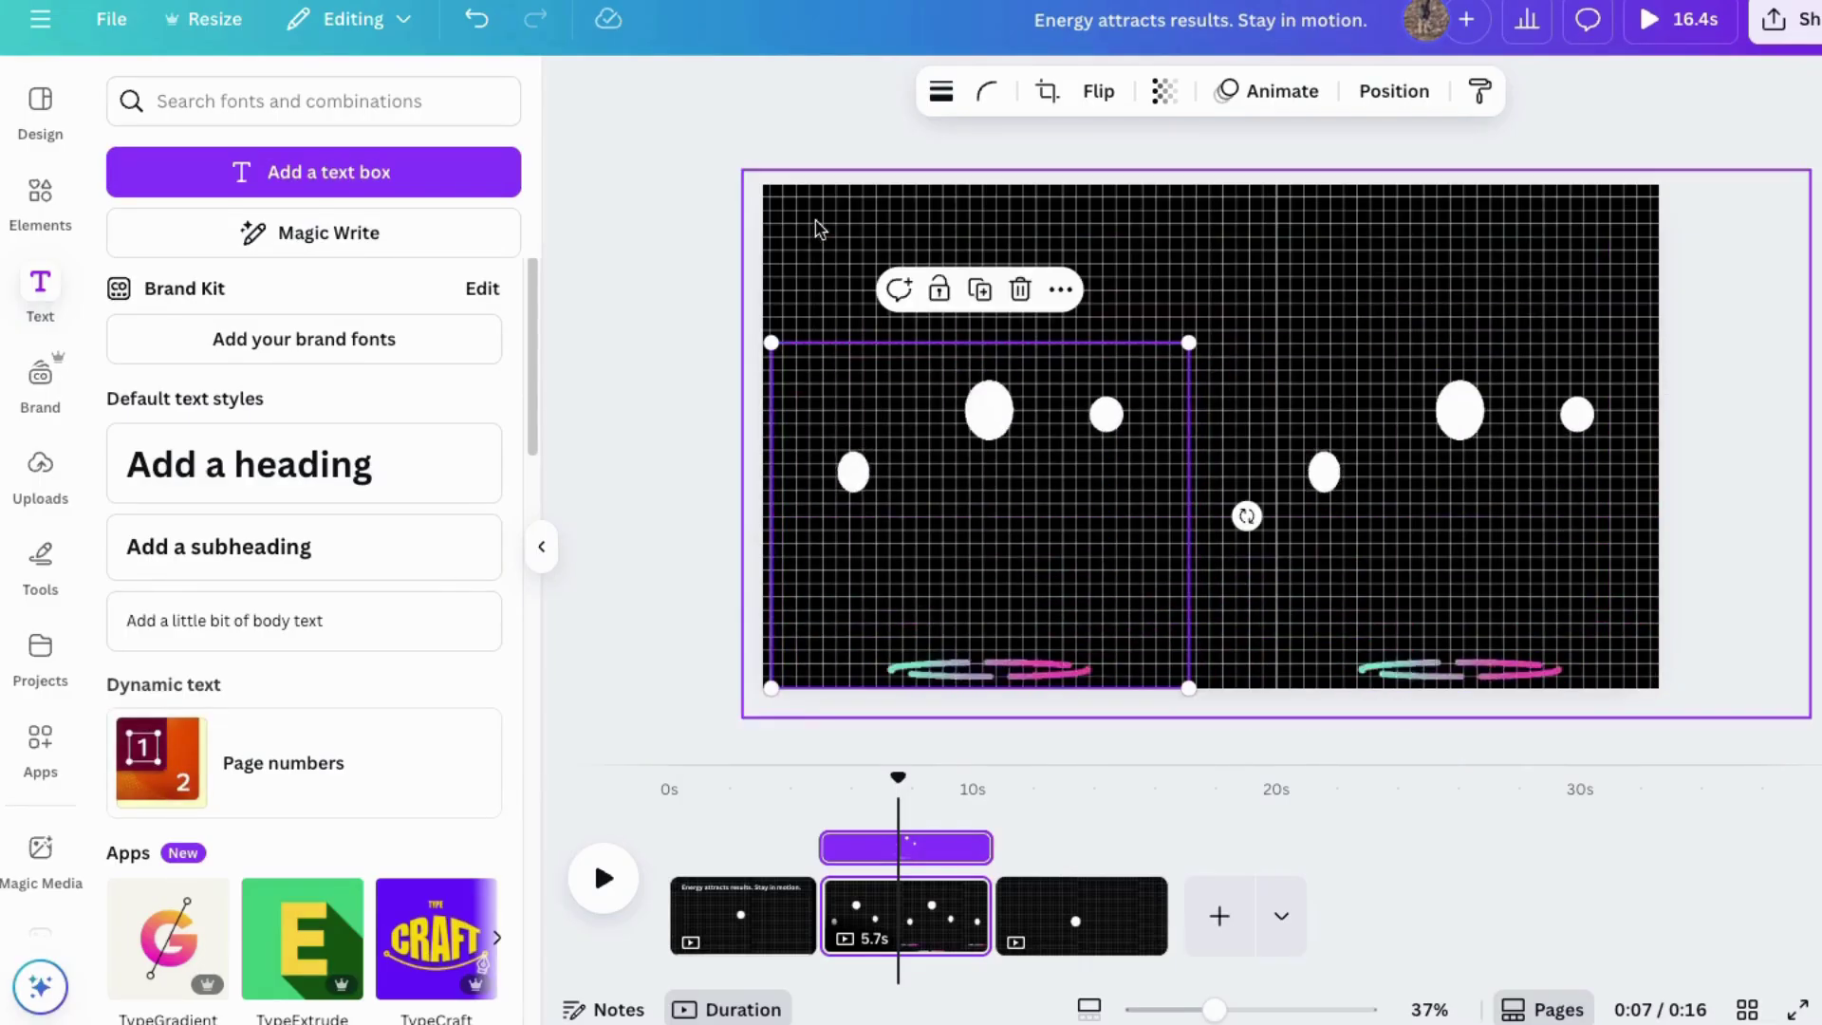
pyautogui.click(184, 550)
pyautogui.write('Keep moving. Keep bouncing. Never settle.')
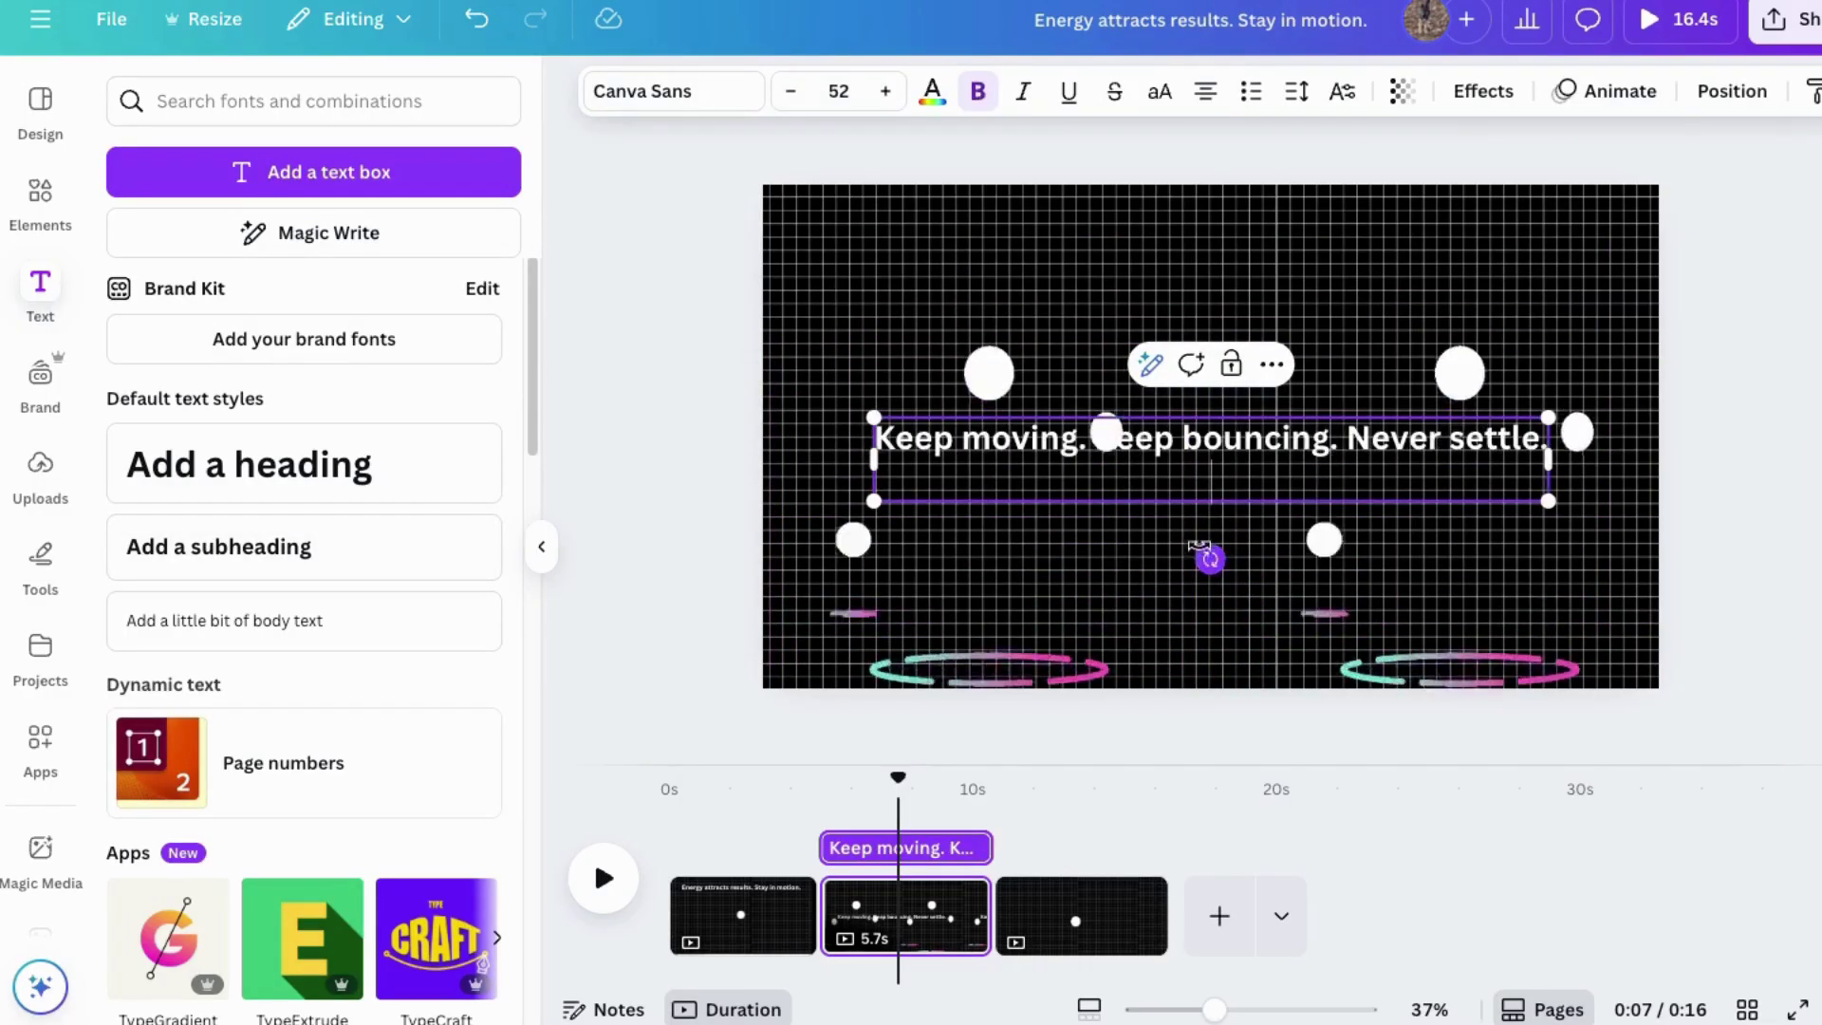
pyautogui.moveTo(1232, 514); pyautogui.dragTo(1239, 302)
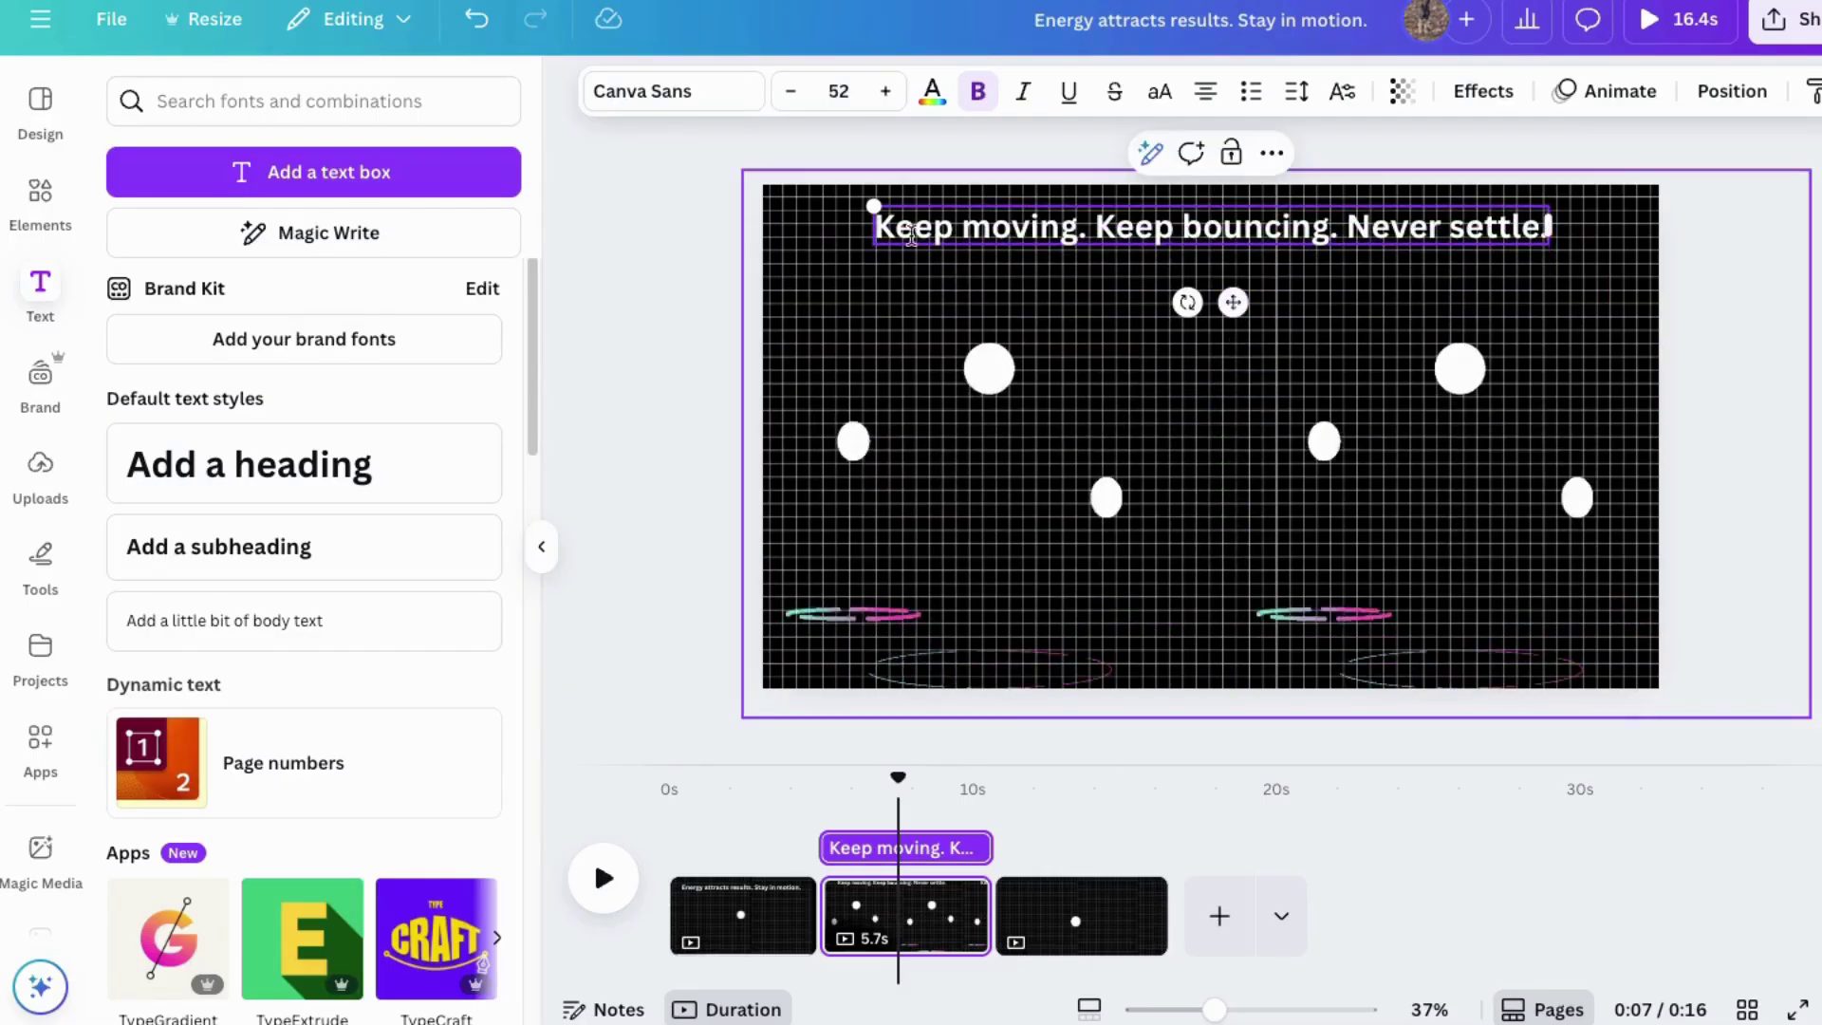
pyautogui.moveTo(869, 201); pyautogui.dragTo(770, 201)
pyautogui.moveTo(920, 226); pyautogui.dragTo(1004, 230)
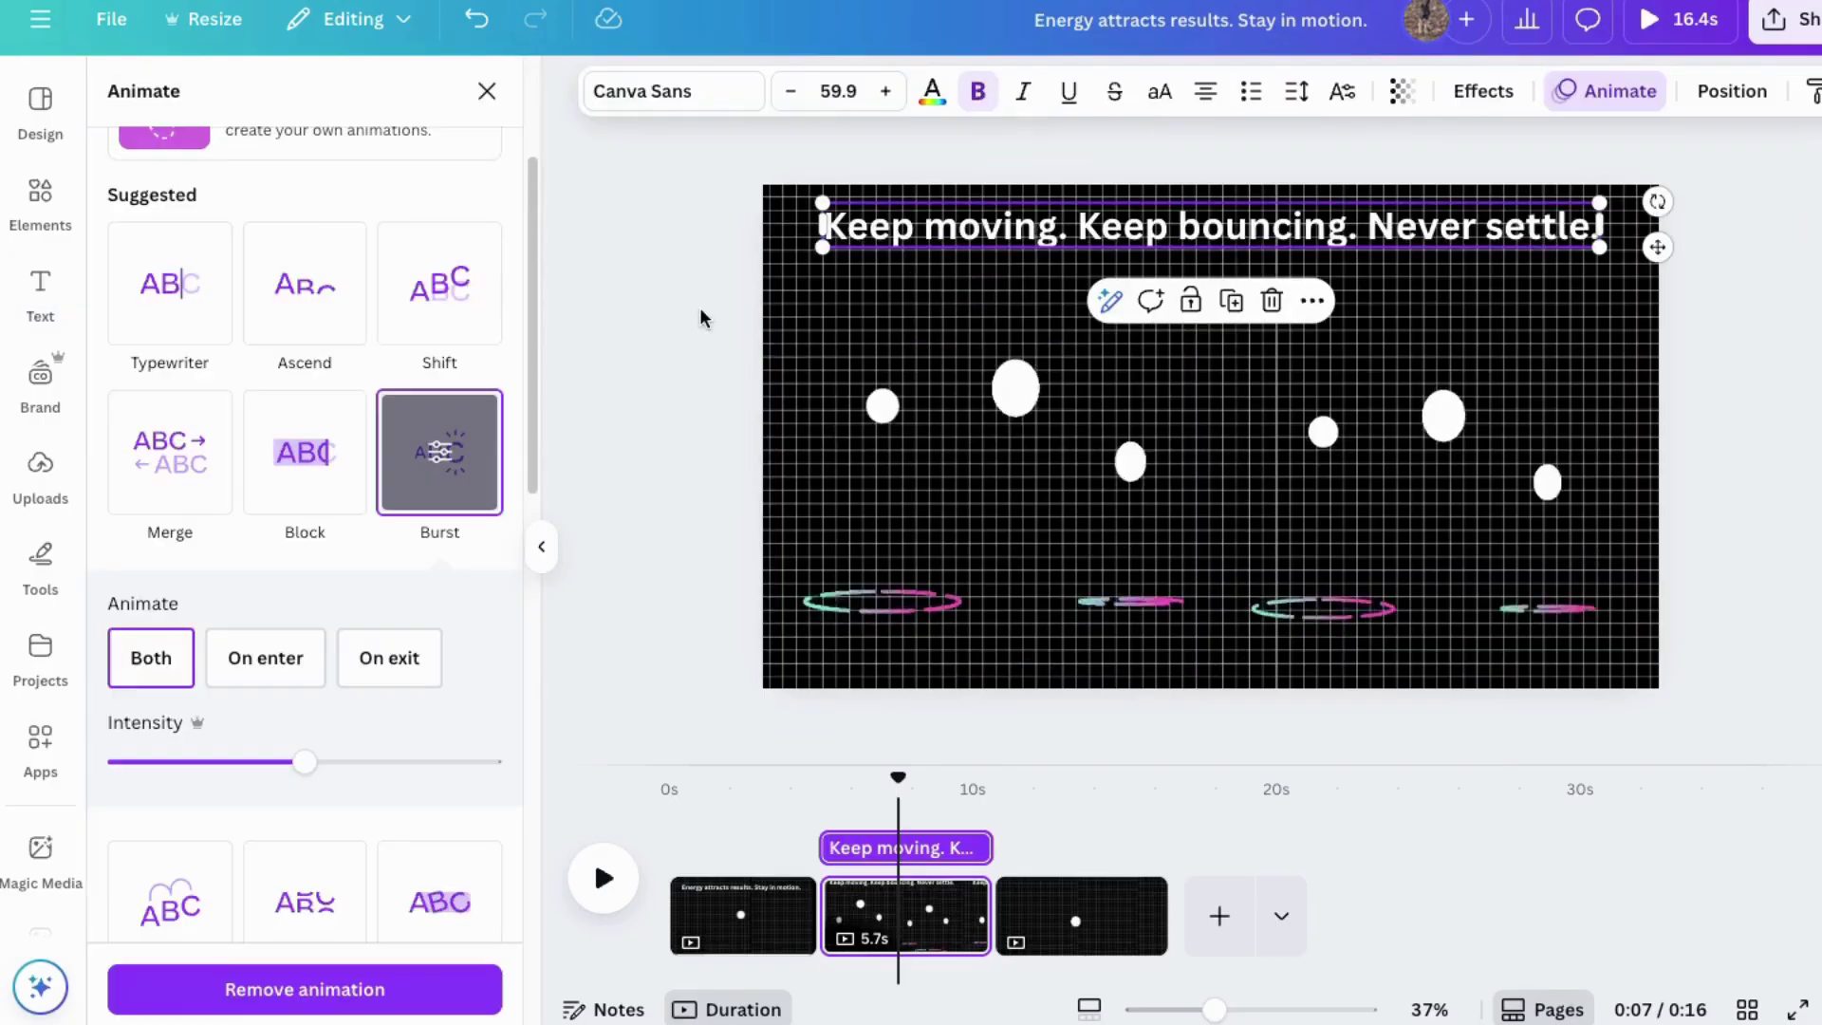
pyautogui.click(1078, 916)
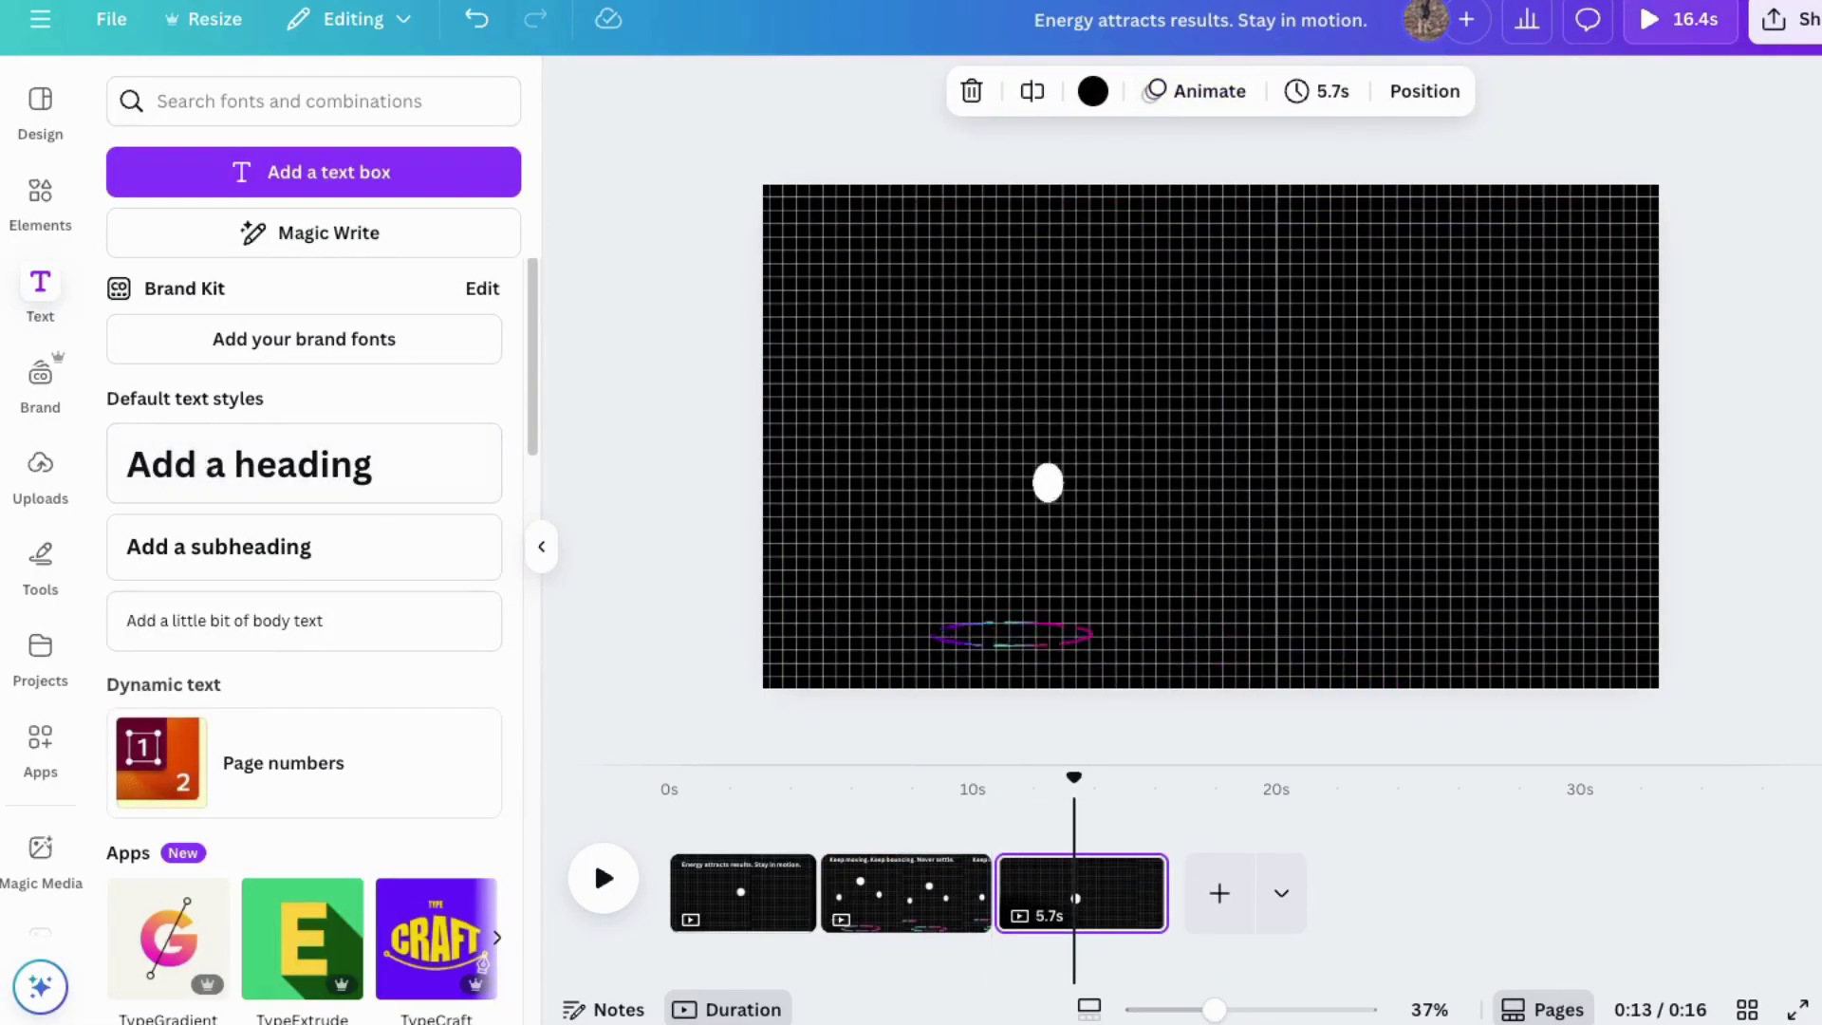
# Add 'Success is built on bounce-backs.' to page 3, scaled to 64.2, near the bottom
pyautogui.click(200, 549)
pyautogui.write('Success is built on bounce-backs.')
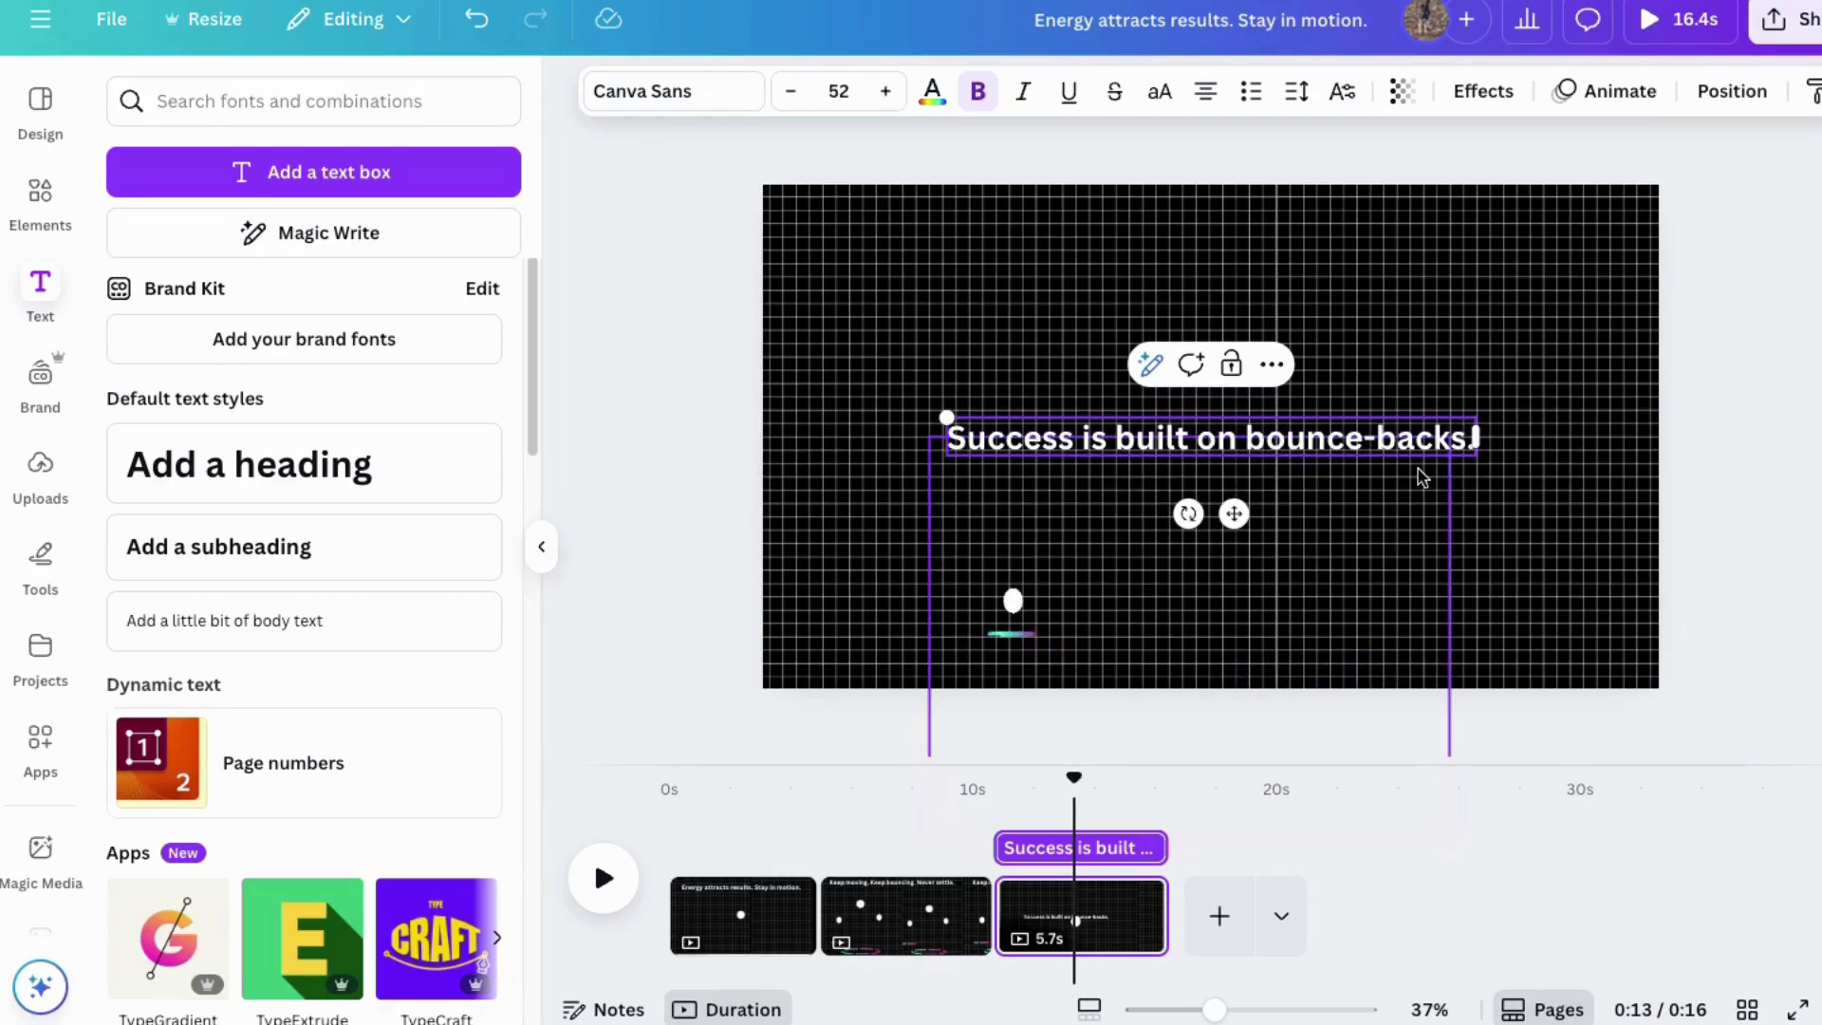
pyautogui.moveTo(1477, 440); pyautogui.dragTo(1582, 436)
pyautogui.moveTo(947, 417); pyautogui.dragTo(799, 307)
pyautogui.moveTo(1210, 514); pyautogui.dragTo(1246, 670)
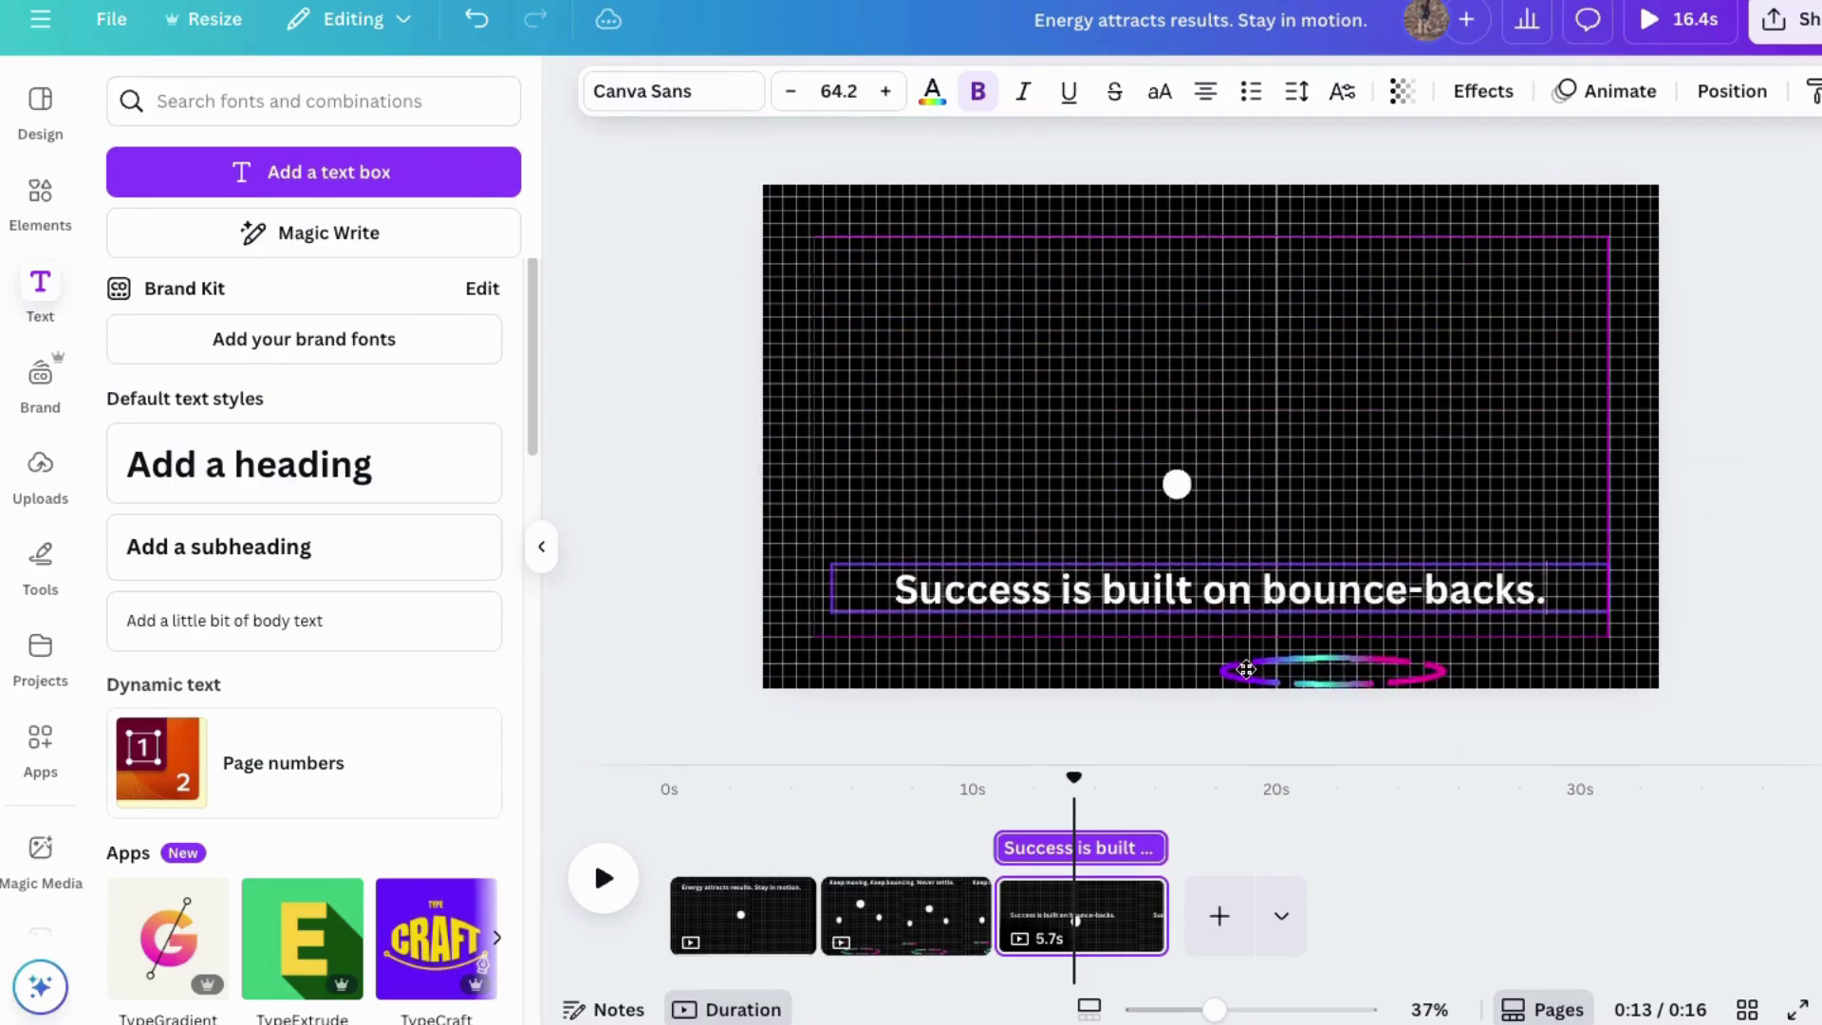
# Nudge the ball graphic and fine-tune the caption's width and position along the bottom
pyautogui.click(1321, 286)
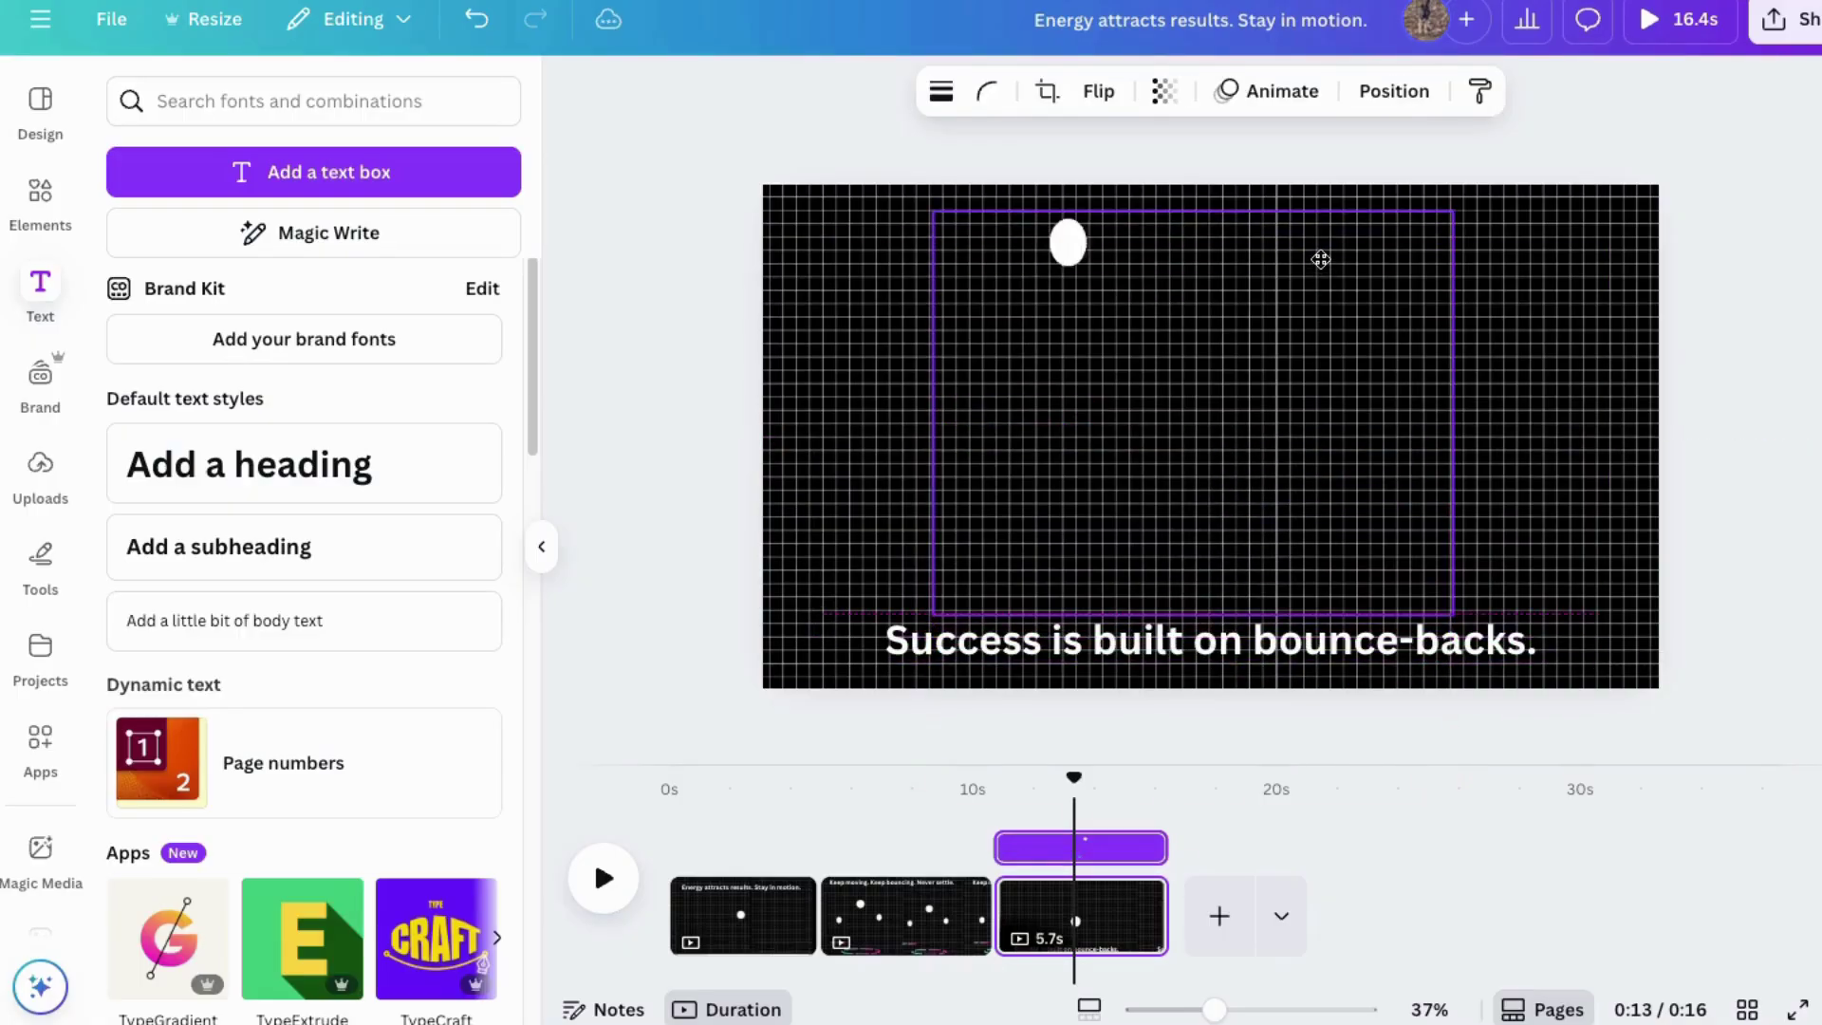
pyautogui.moveTo(1321, 259); pyautogui.dragTo(1338, 267)
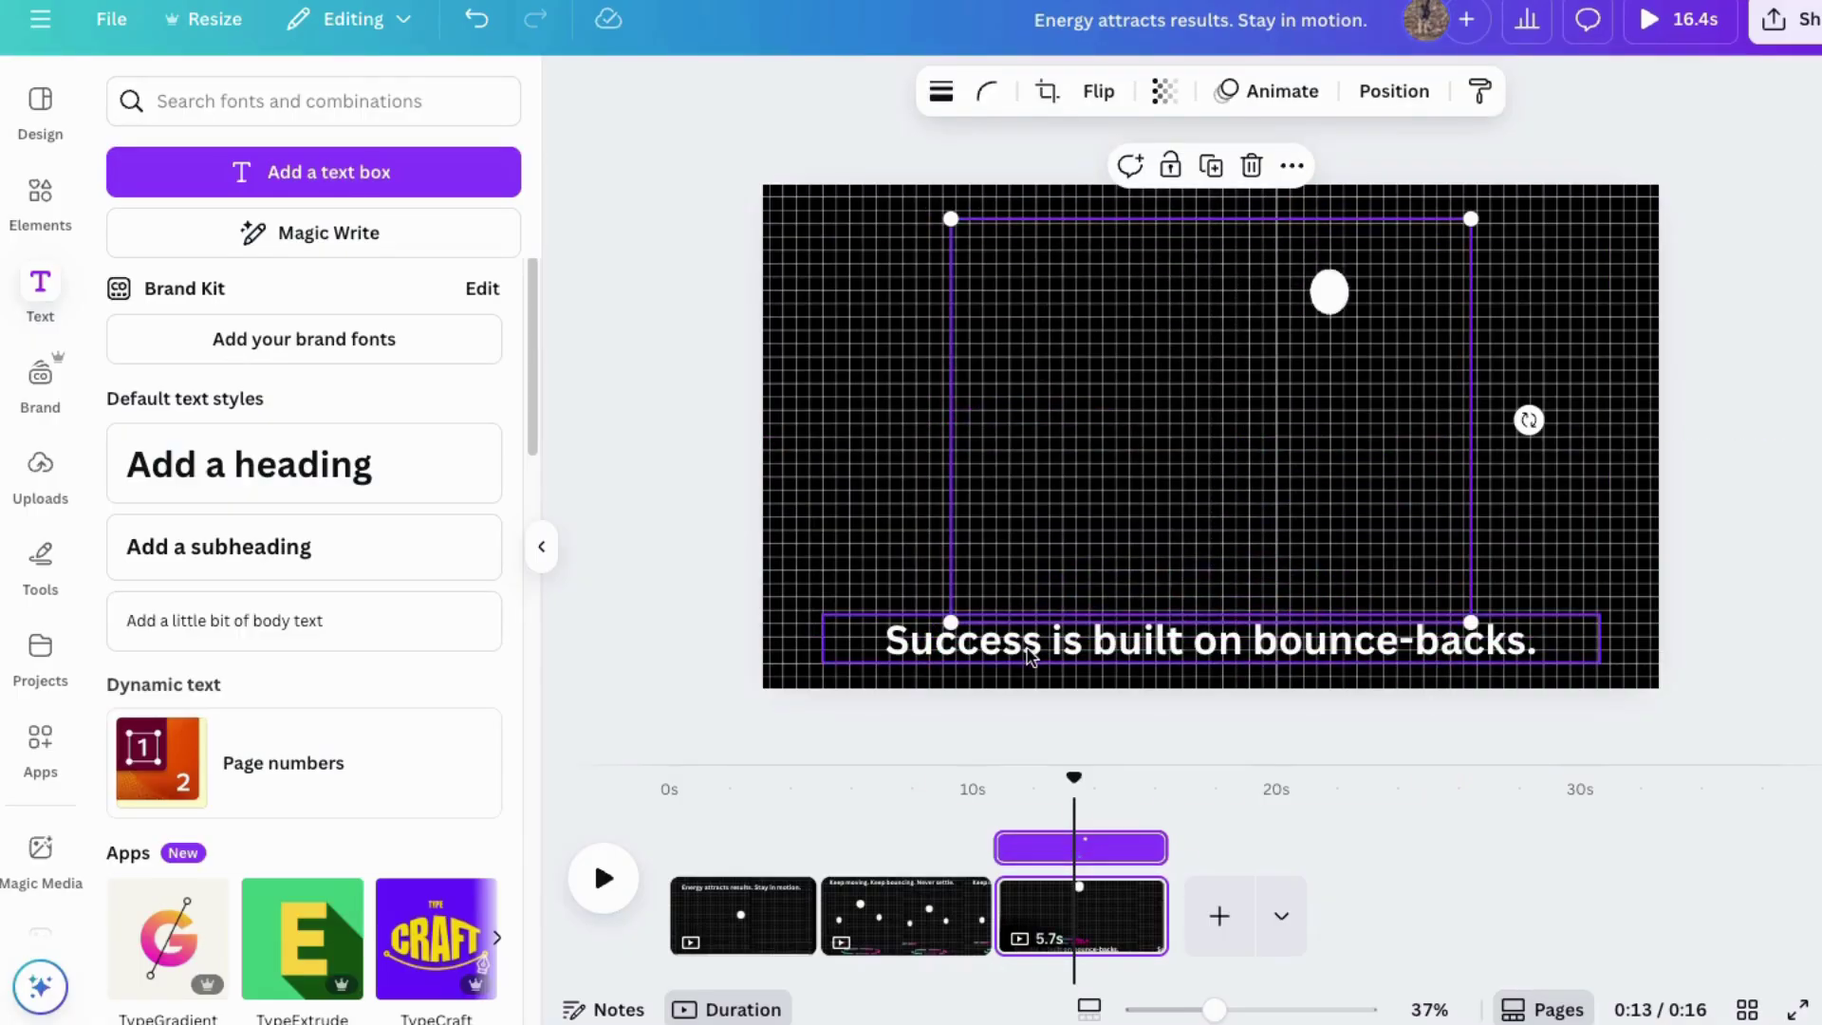
pyautogui.moveTo(1031, 657); pyautogui.dragTo(1057, 643)
pyautogui.moveTo(1623, 640); pyautogui.dragTo(1519, 641)
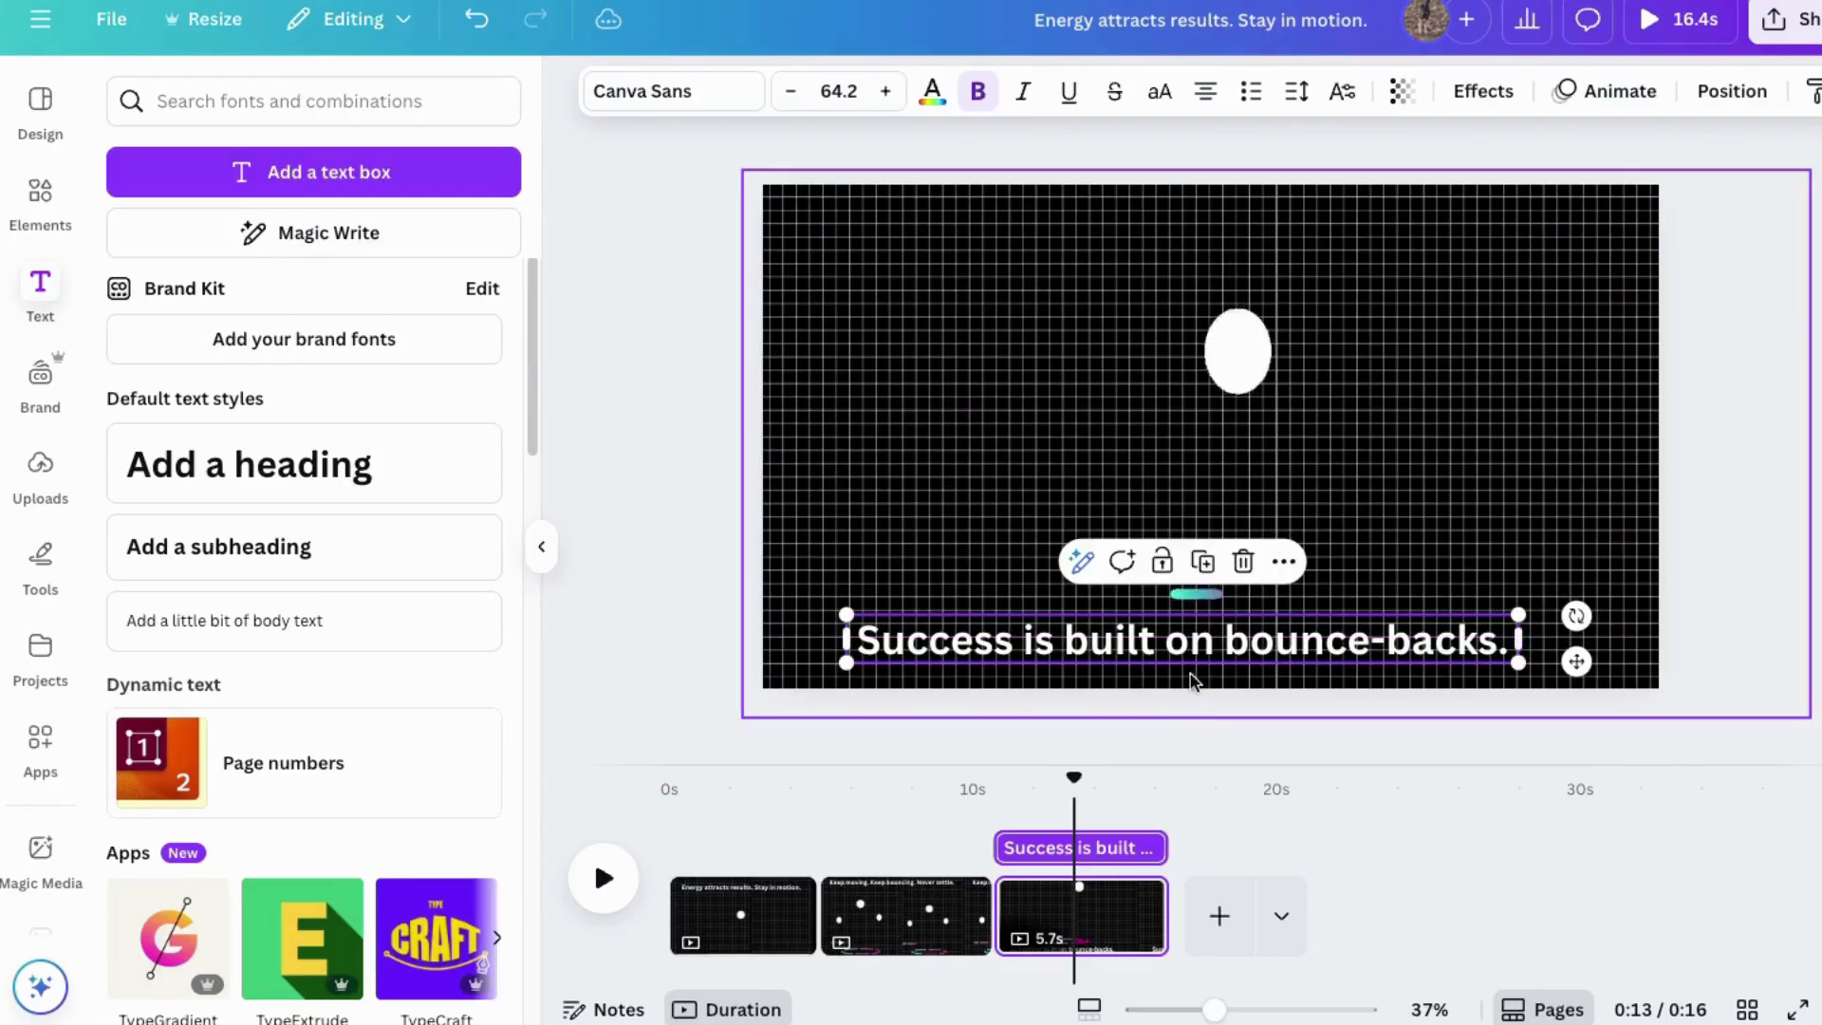
pyautogui.moveTo(1198, 650); pyautogui.dragTo(1228, 650)
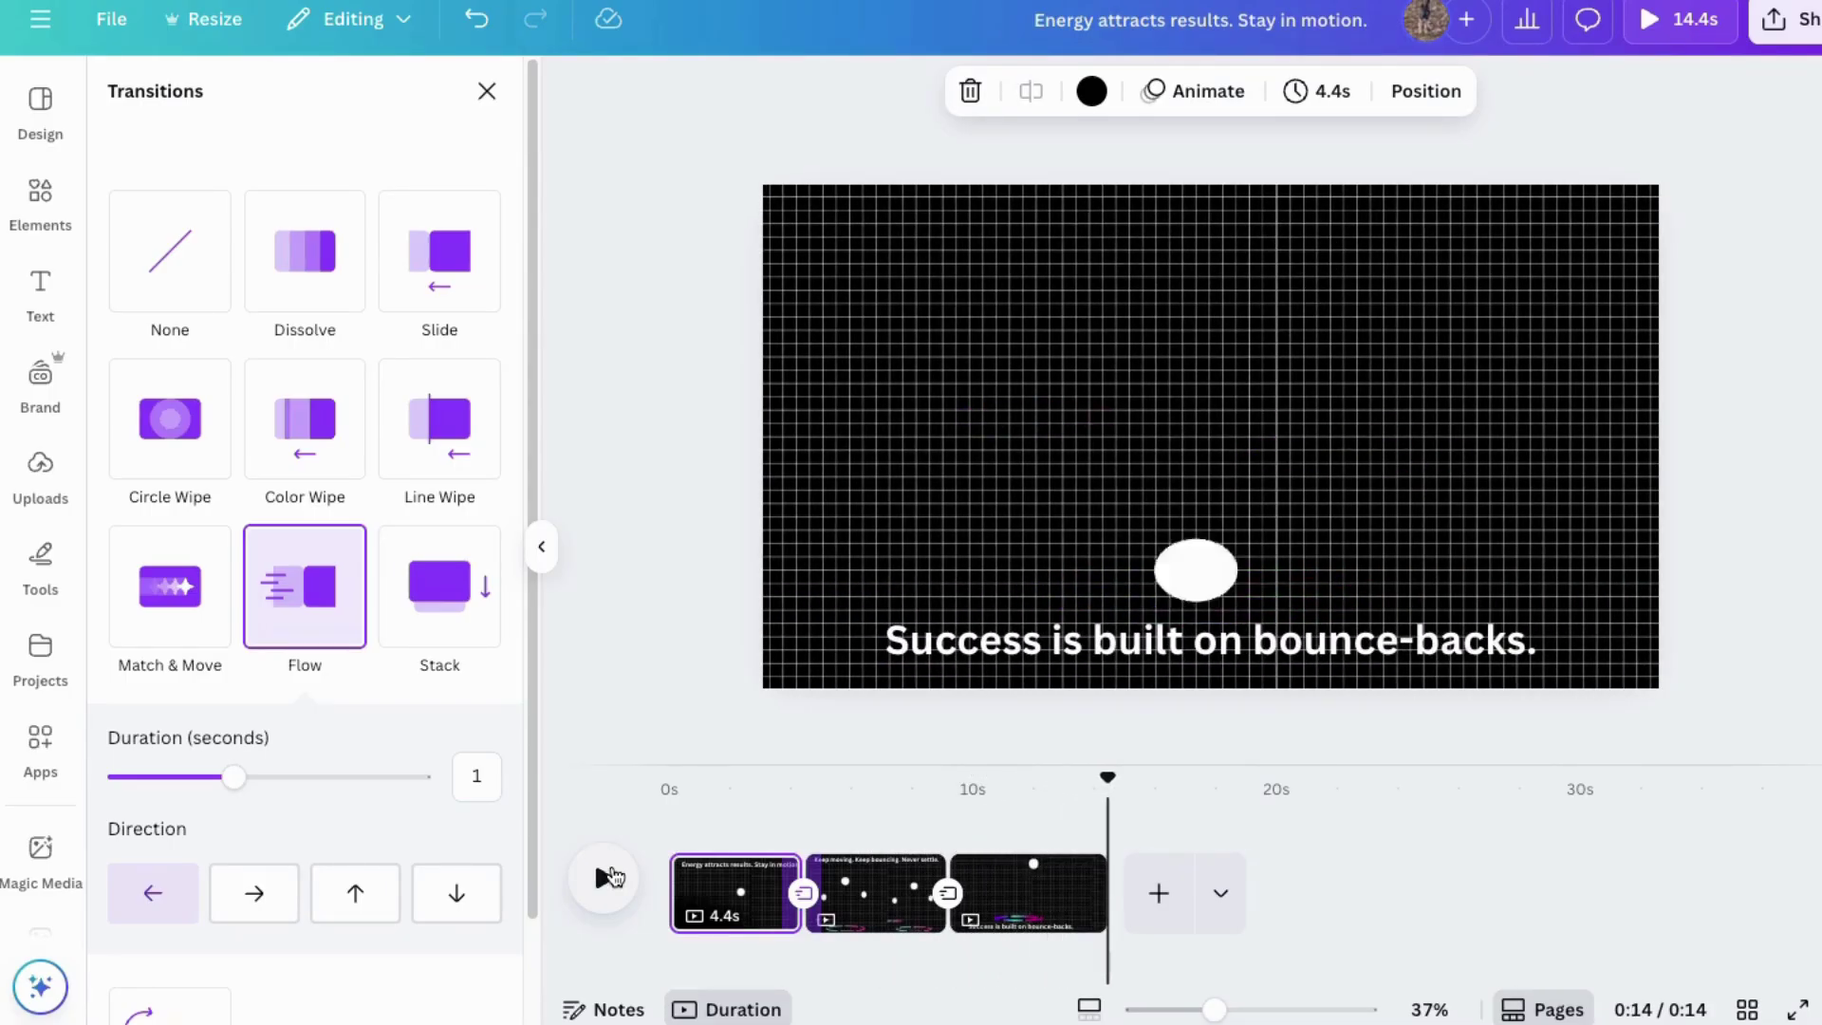
# Play the finished 14.4-second video from the beginning
pyautogui.click(598, 881)
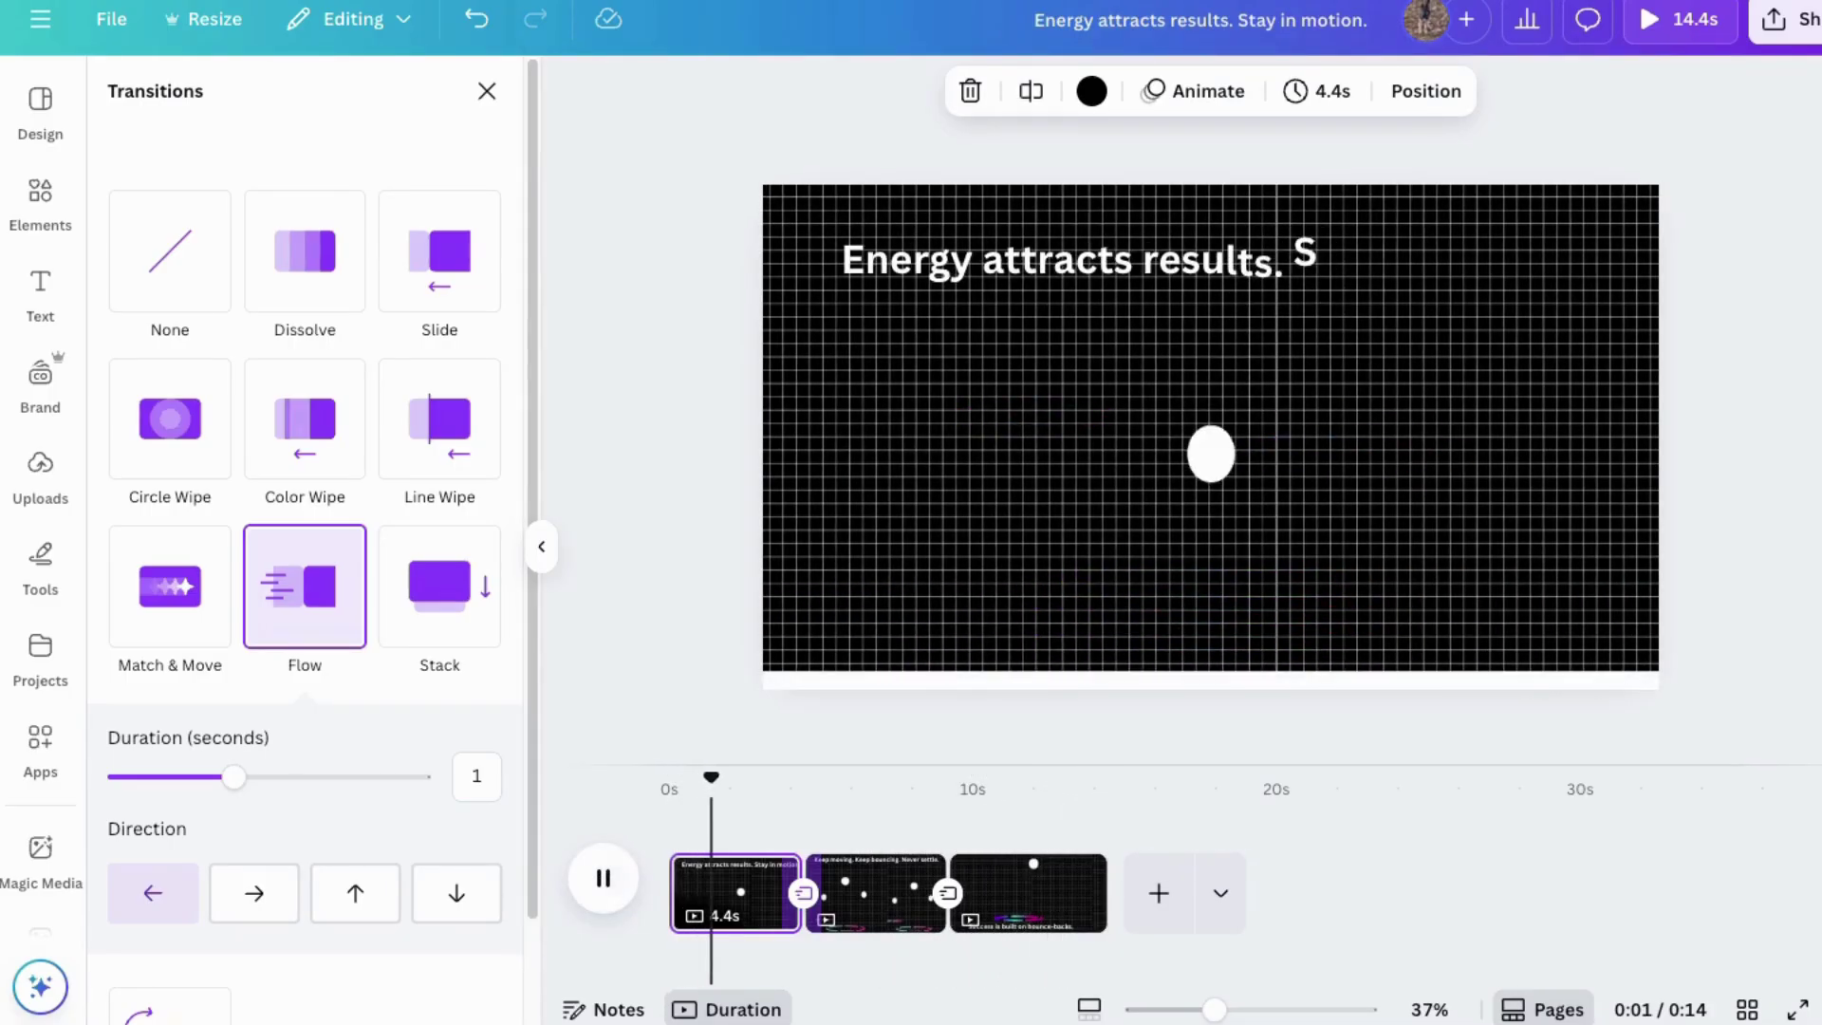